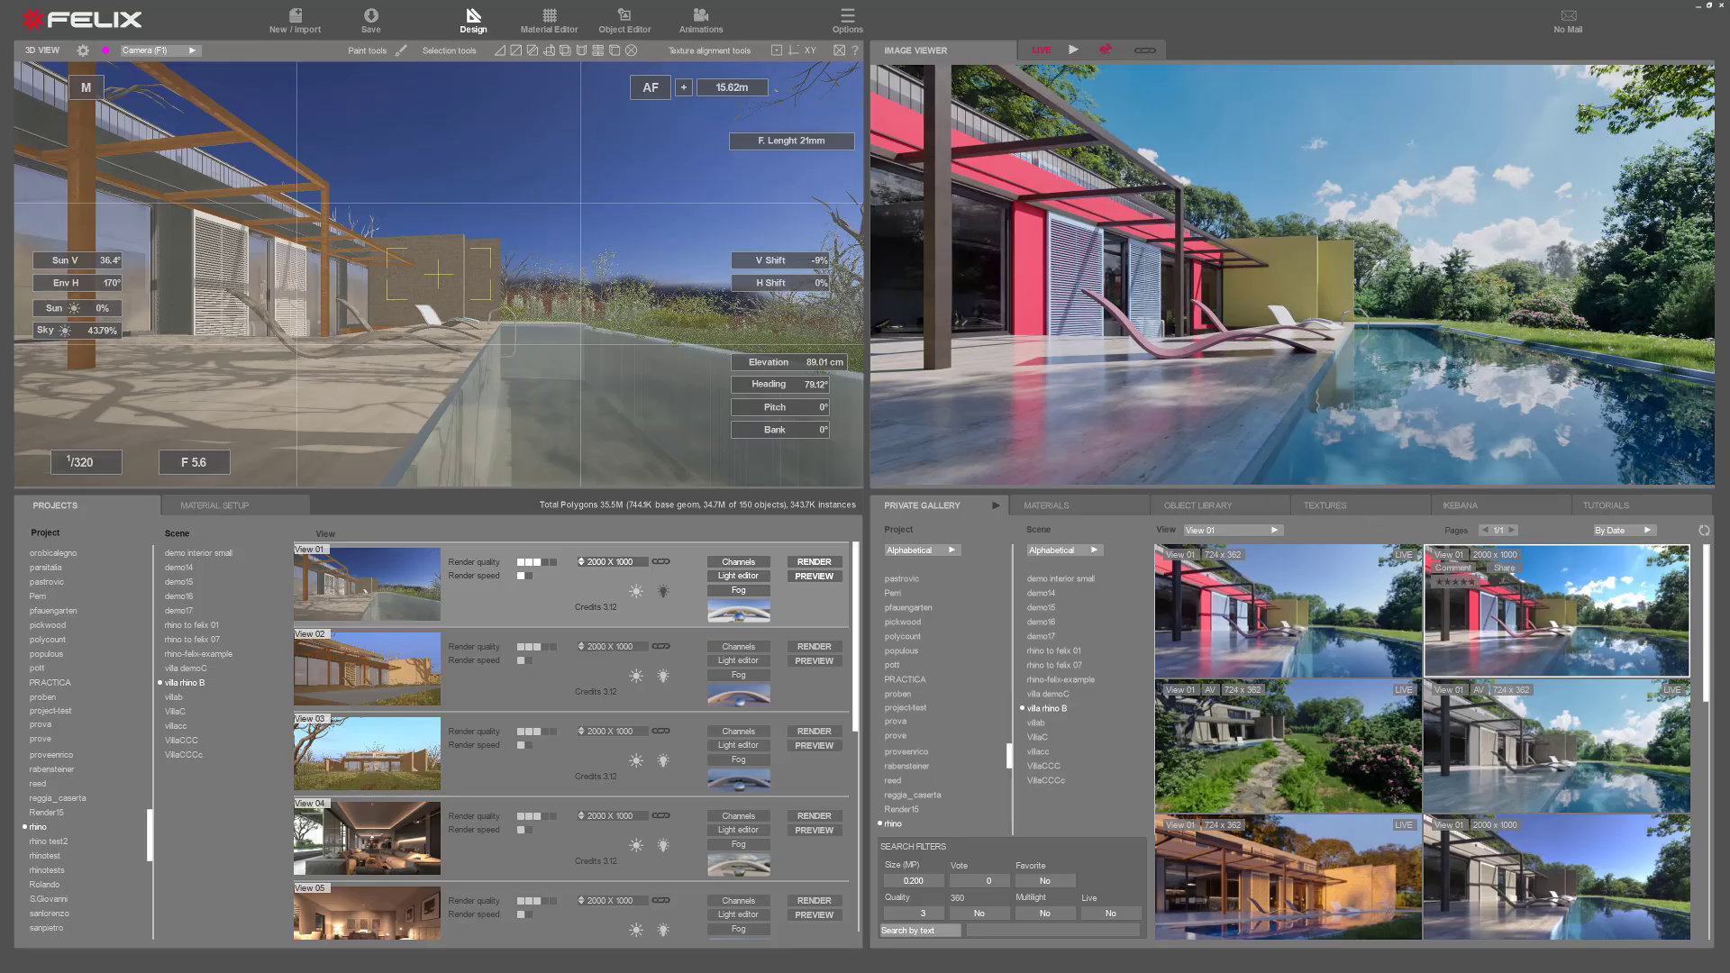
Step: Swing the 3D camera away to an aerial view of the villa, and restore the poolside camera by copying it from the render
{"action": "mouse_move", "coordinate": [1473, 387]}
{"action": "left_click_drag", "start_coordinate": [437, 297], "coordinate": [590, 301]}
{"action": "scroll", "coordinate": [510, 273], "scroll_direction": "down", "scroll_amount": 8}
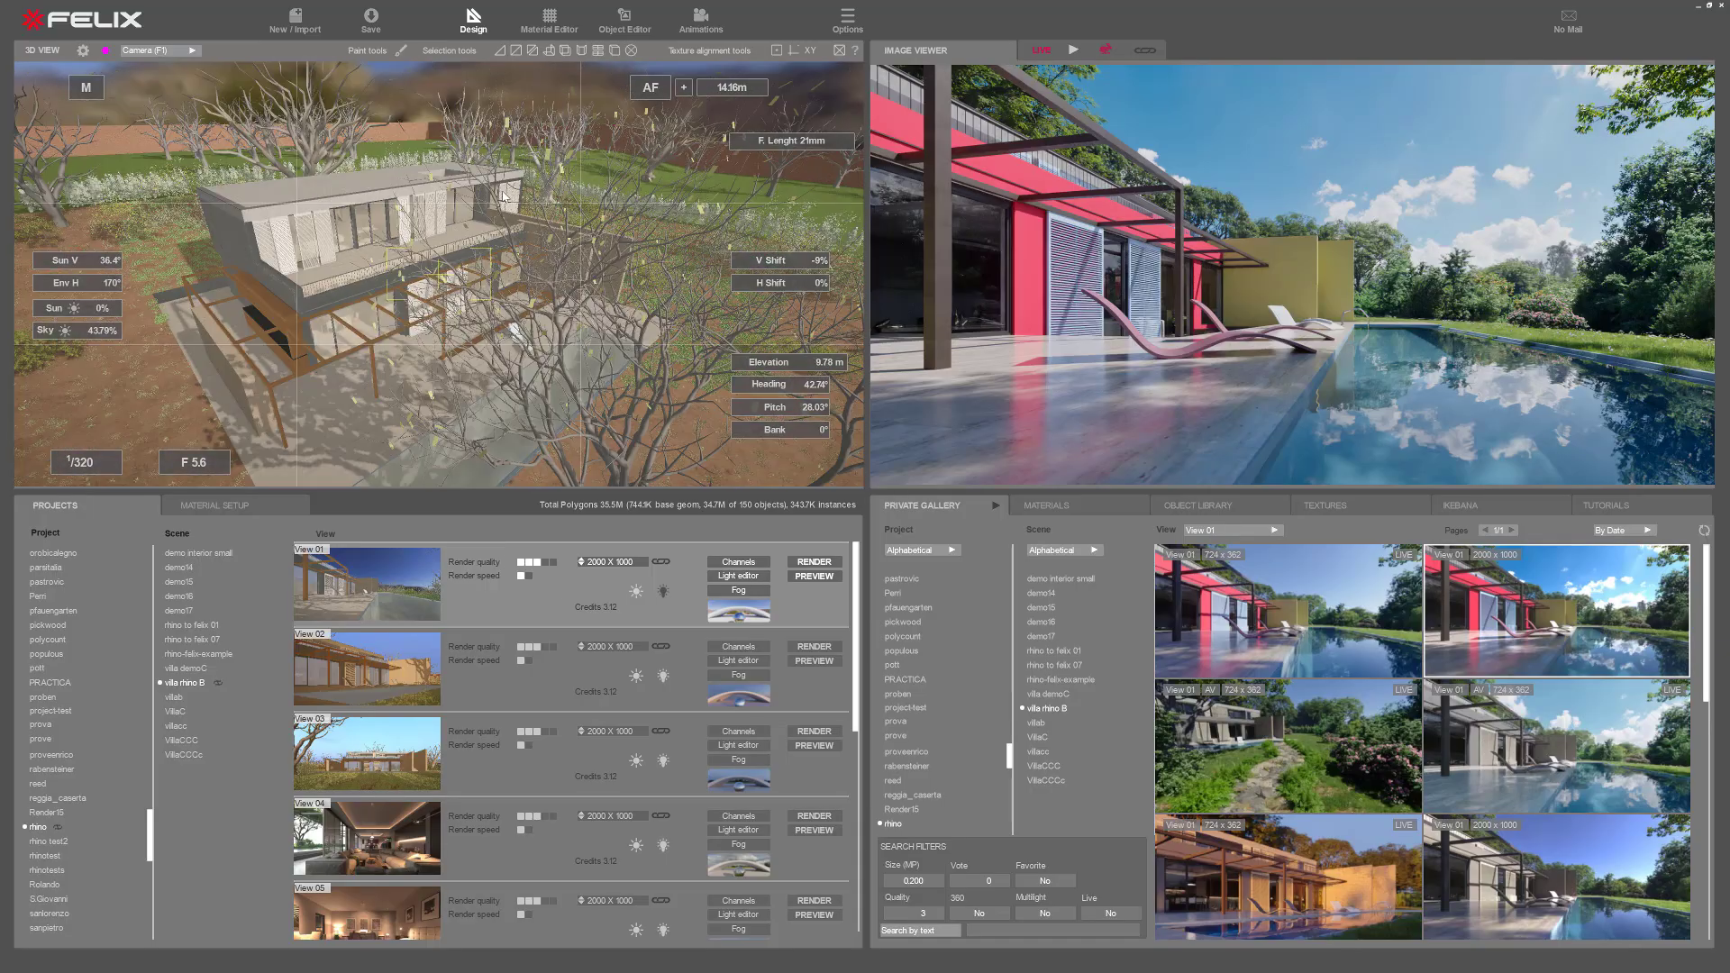
{"action": "left_click_drag", "start_coordinate": [510, 273], "coordinate": [488, 259]}
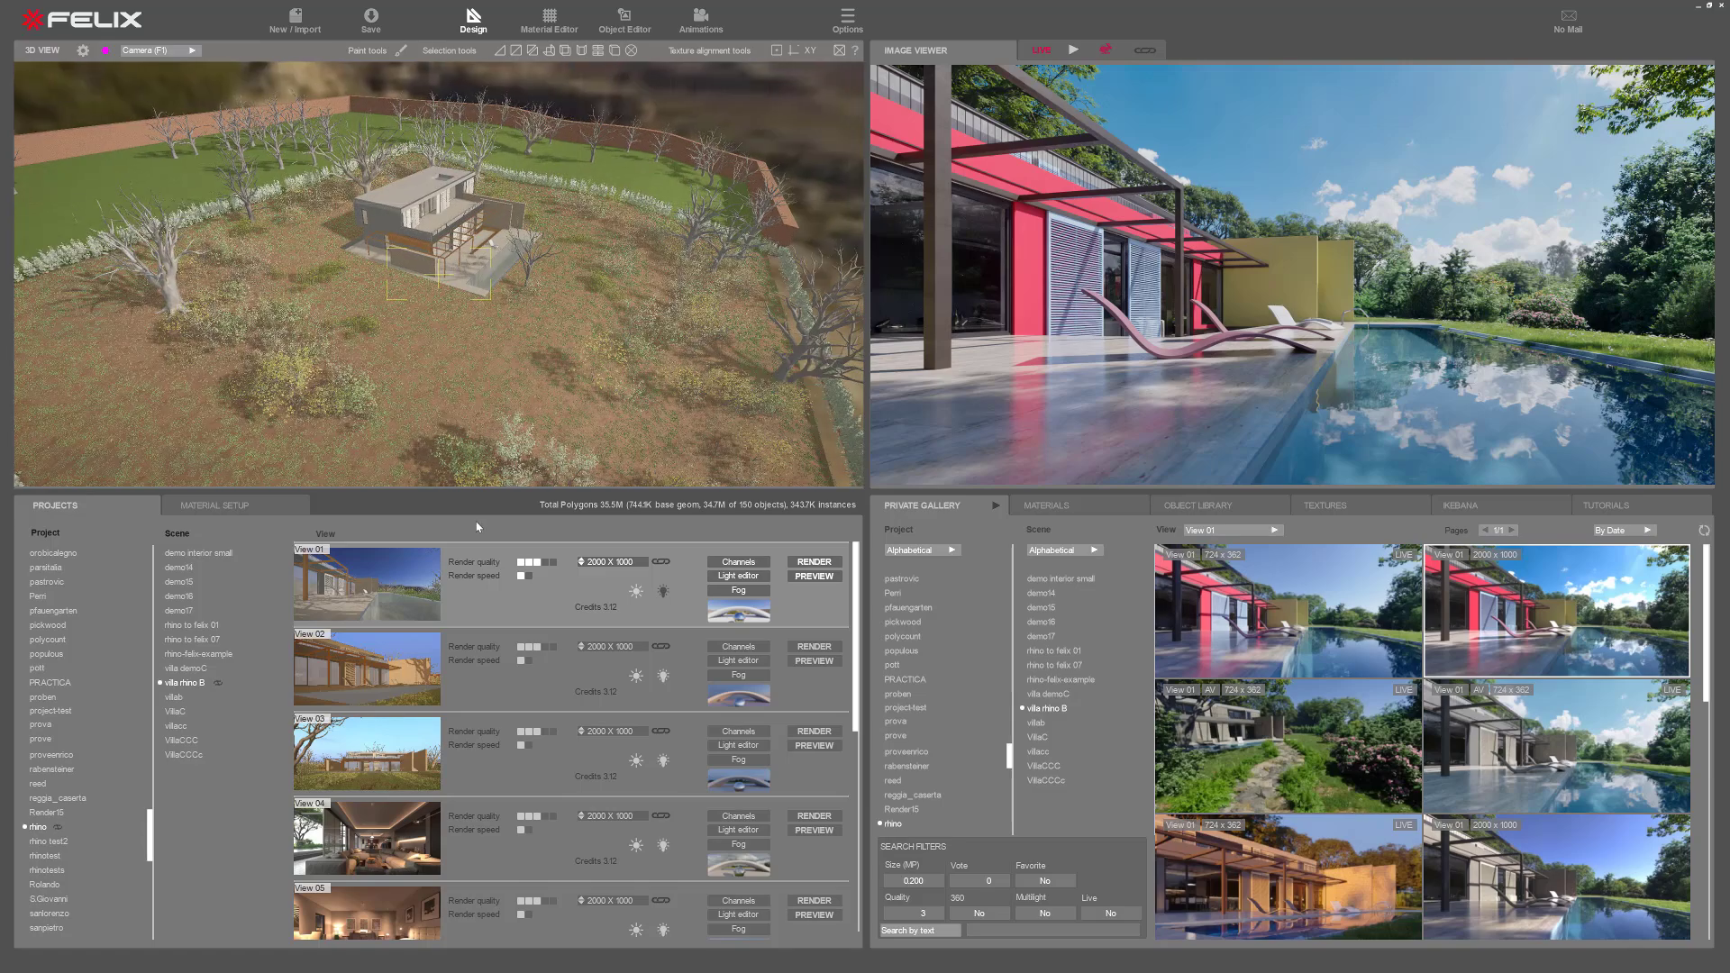
{"action": "mouse_move", "coordinate": [1140, 133]}
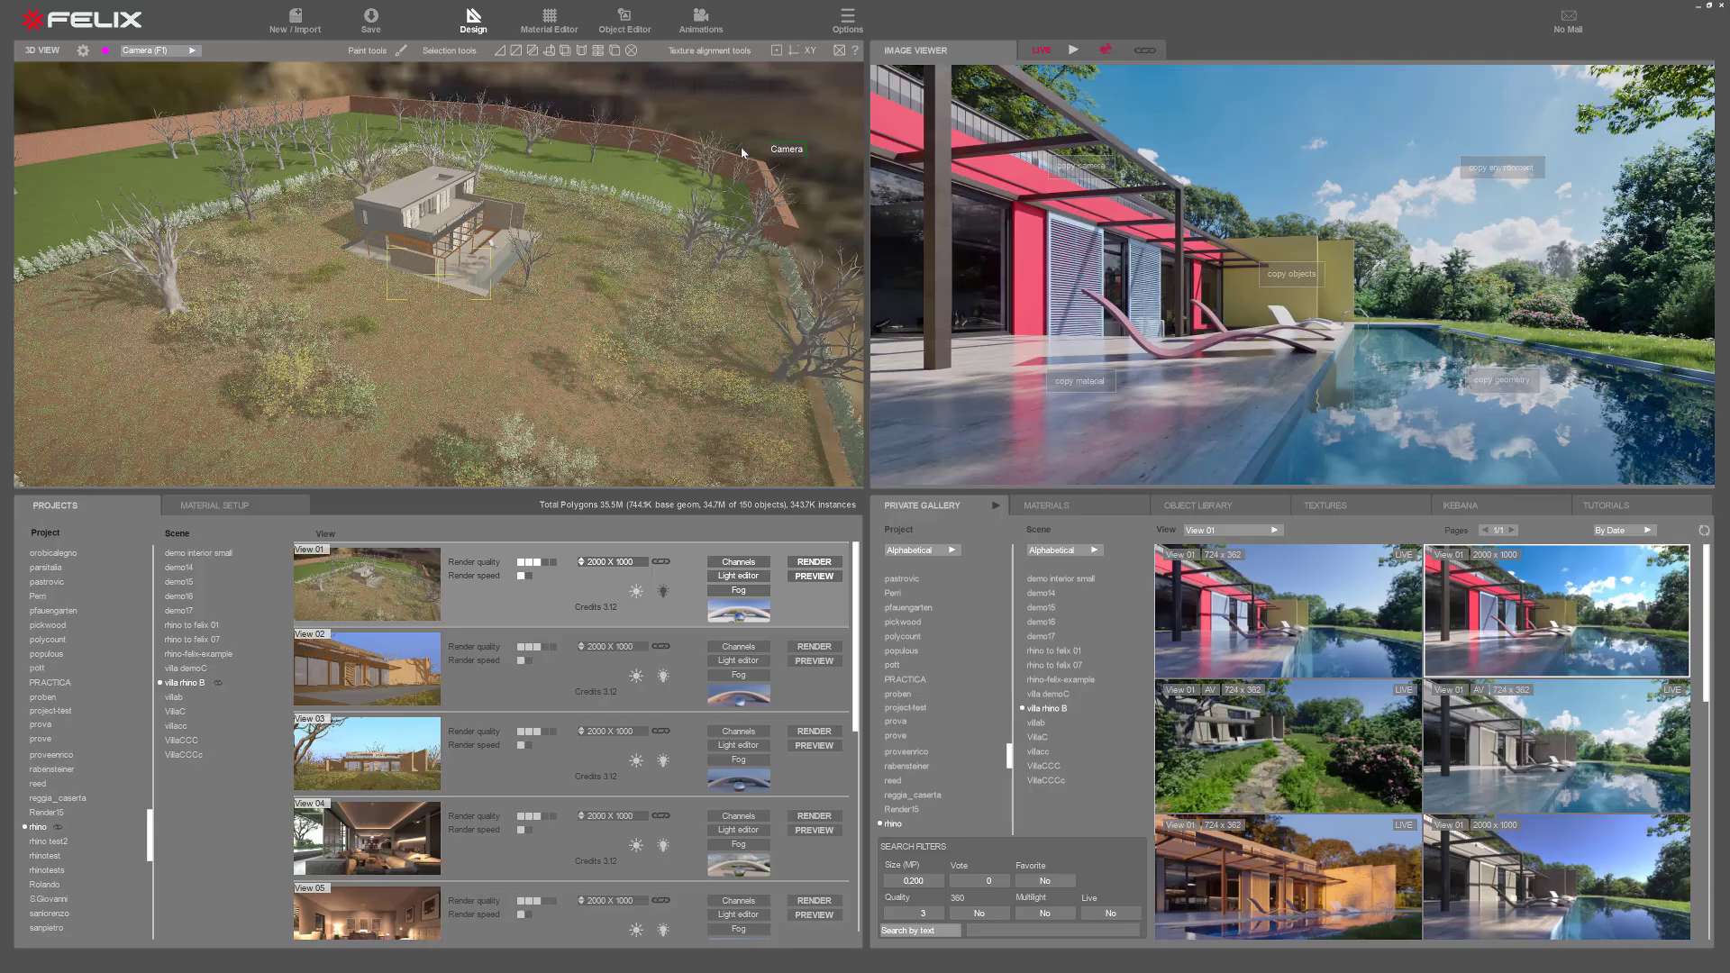
{"action": "left_click_drag", "start_coordinate": [717, 161], "coordinate": [512, 193]}
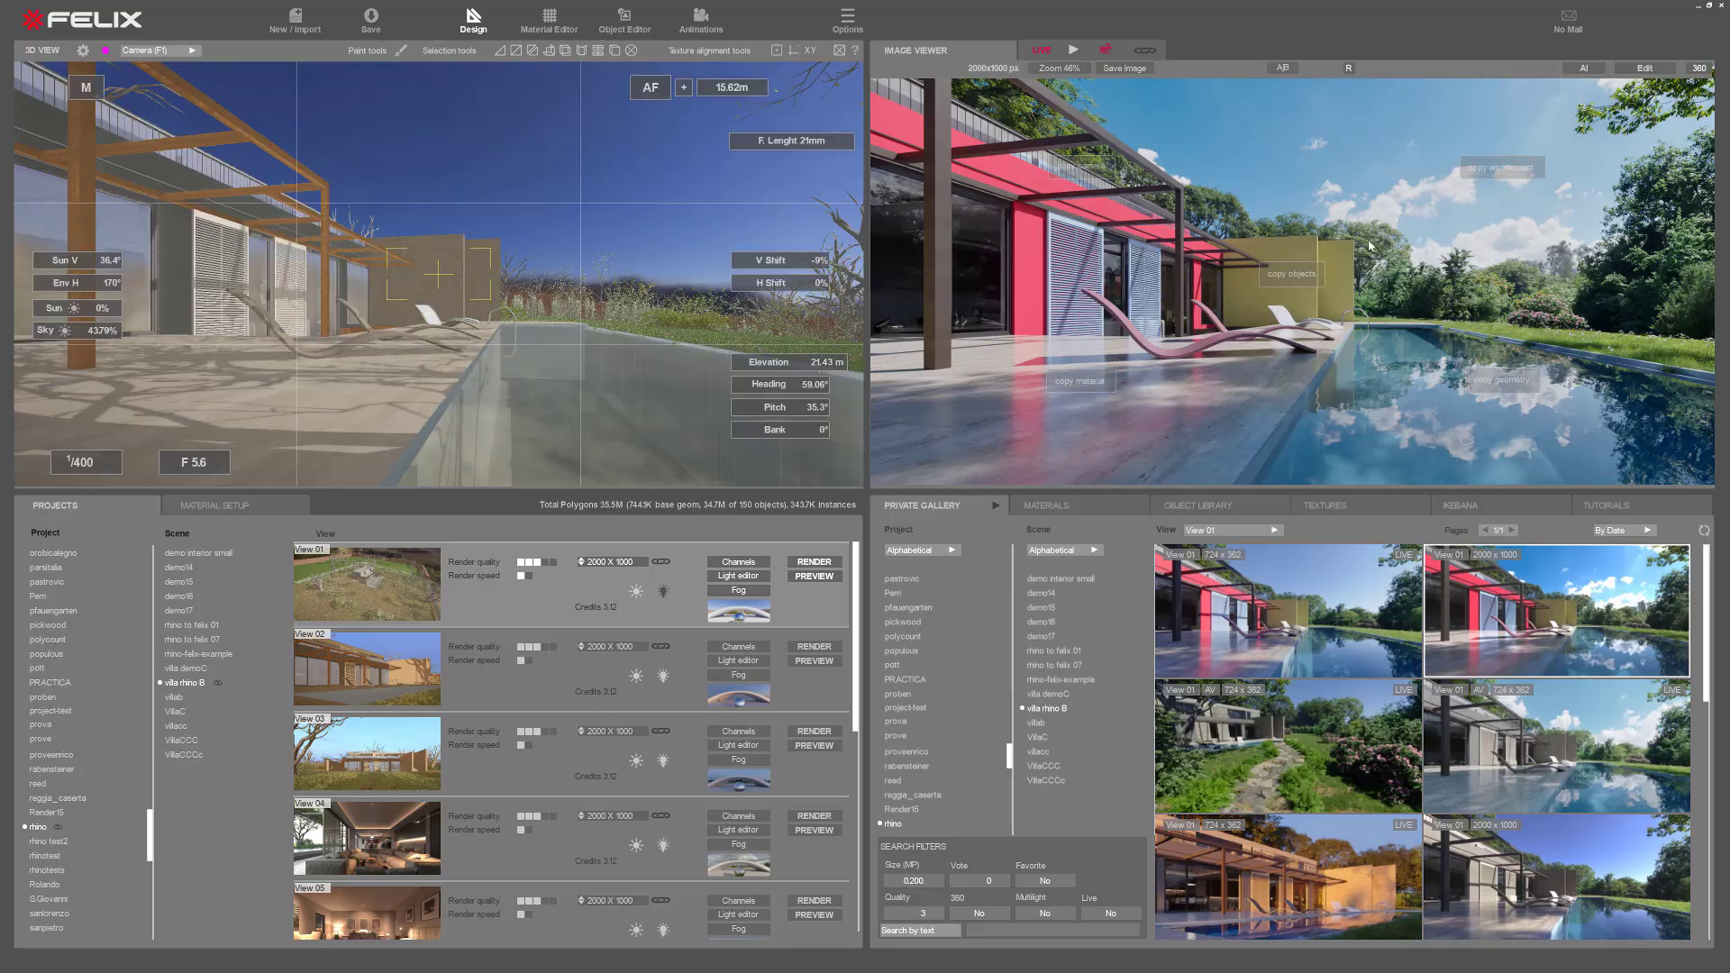
Step: Copy the environment and the materials from the red poolside render into the 3D view
{"action": "mouse_move", "coordinate": [1215, 382]}
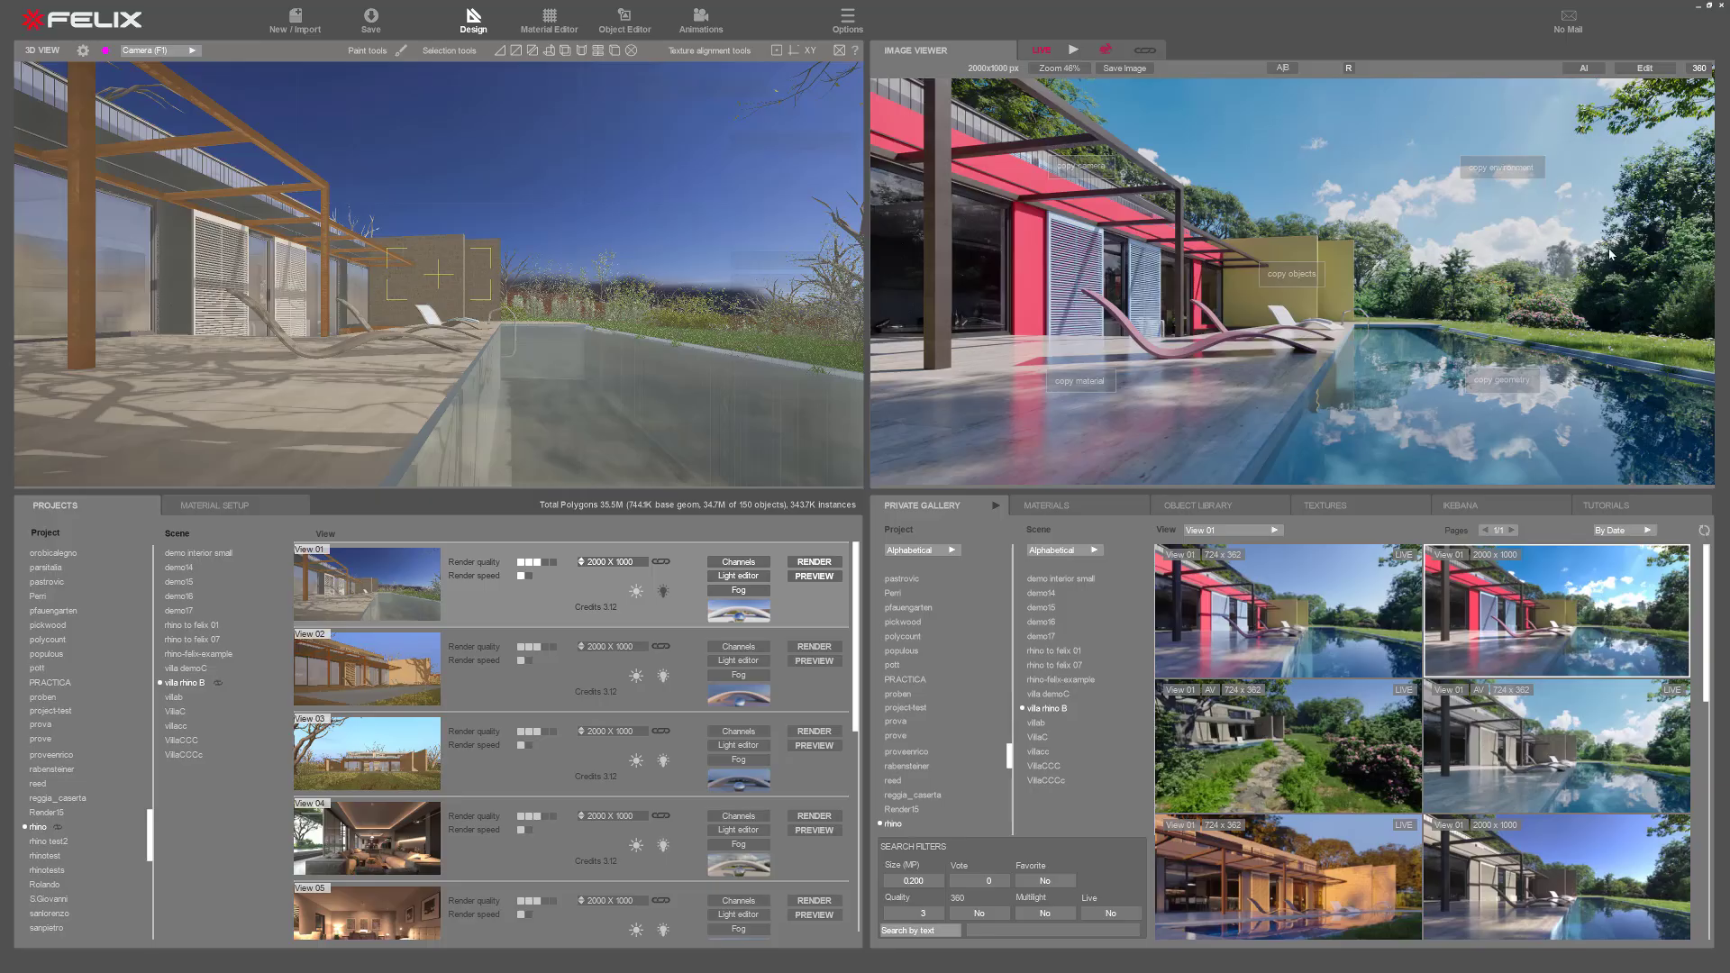
{"action": "mouse_move", "coordinate": [601, 157]}
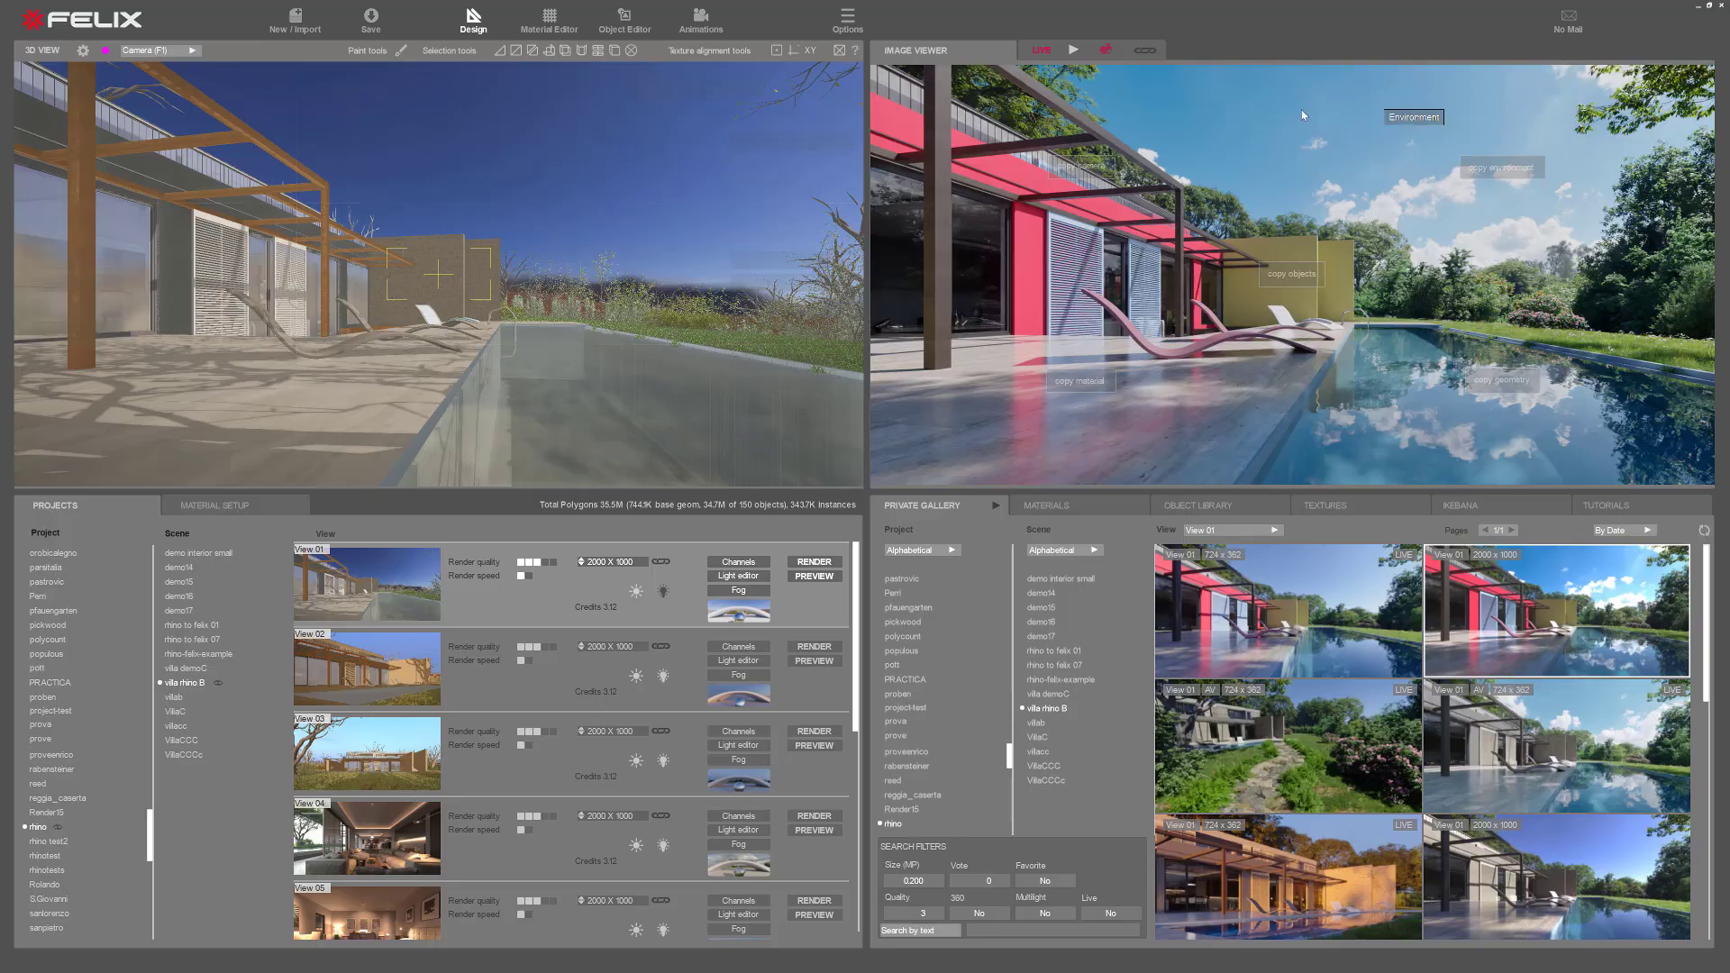
{"action": "left_click_drag", "start_coordinate": [857, 109], "coordinate": [667, 161]}
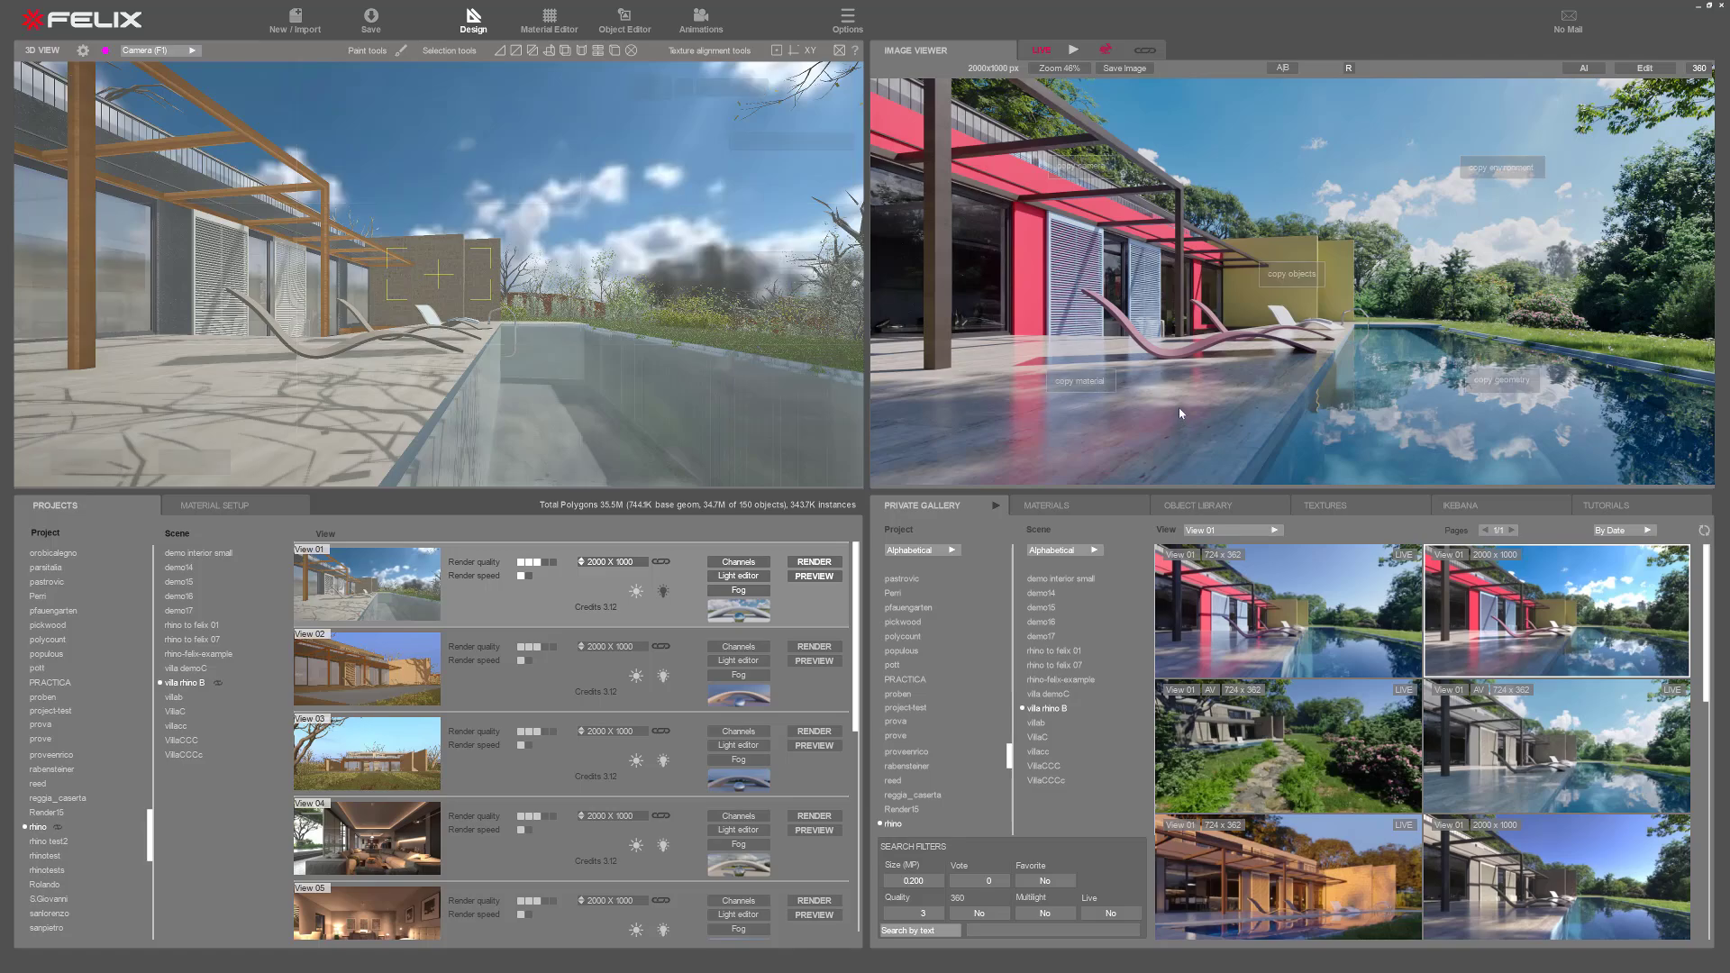
{"action": "left_click_drag", "start_coordinate": [1179, 408], "coordinate": [472, 335]}
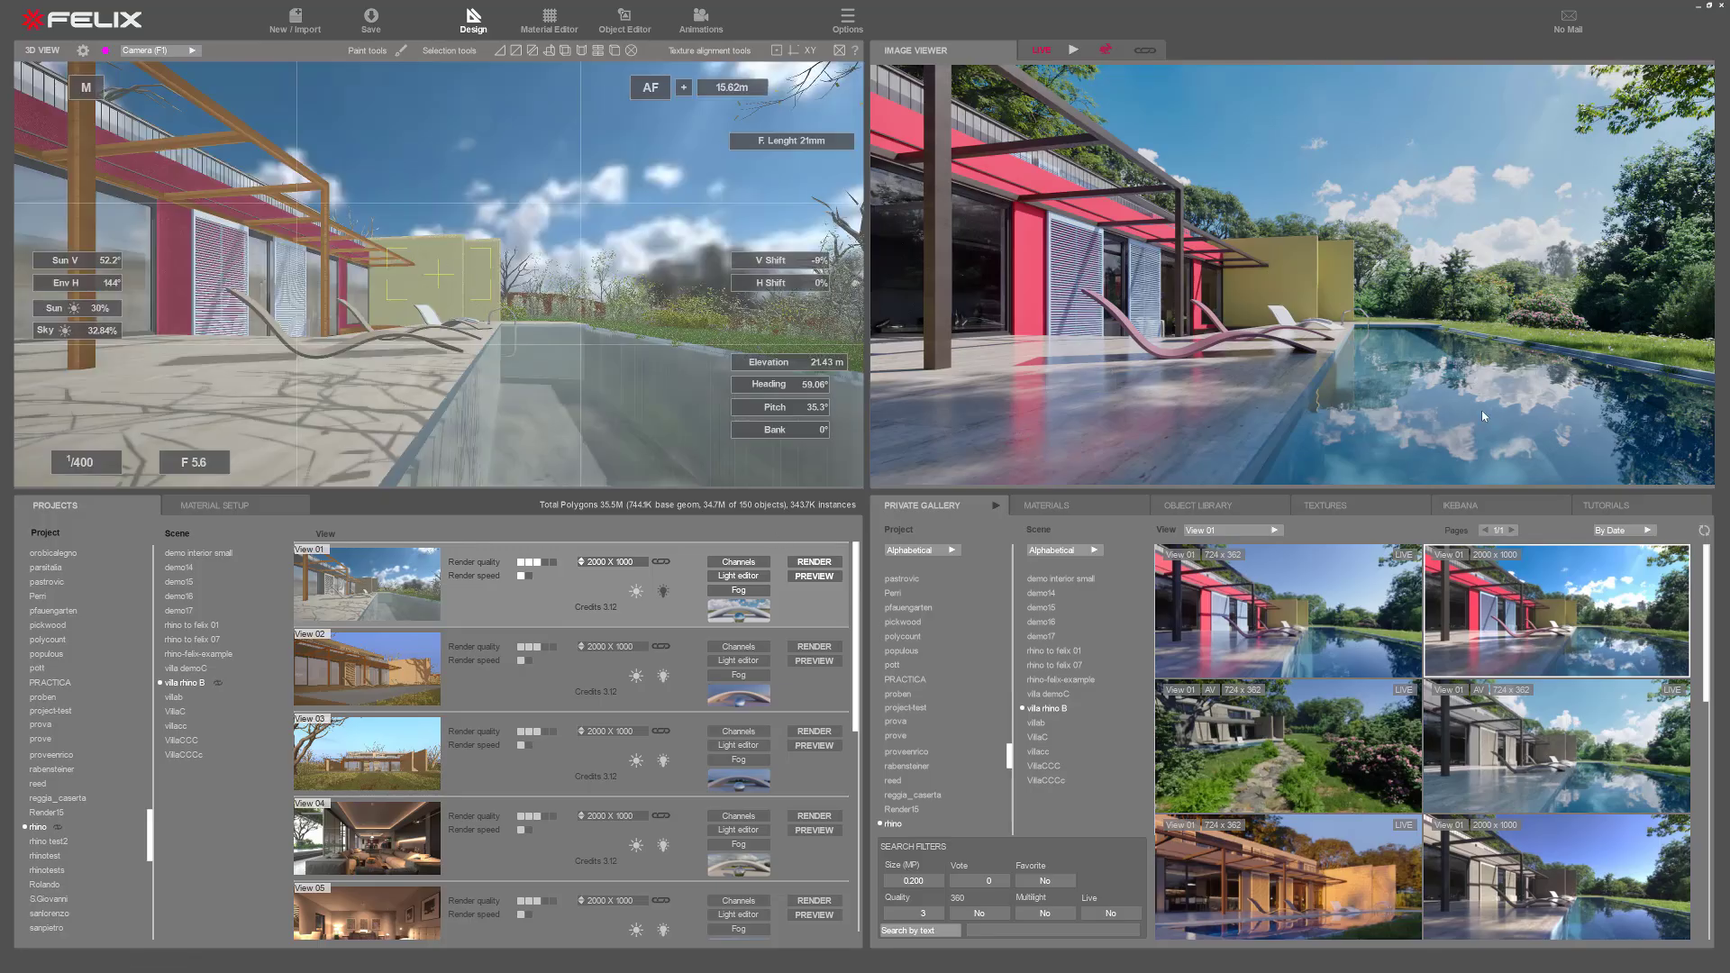
Step: Delete the sun loungers on the pool terrace in the 3D view
{"action": "mouse_move", "coordinate": [1281, 305]}
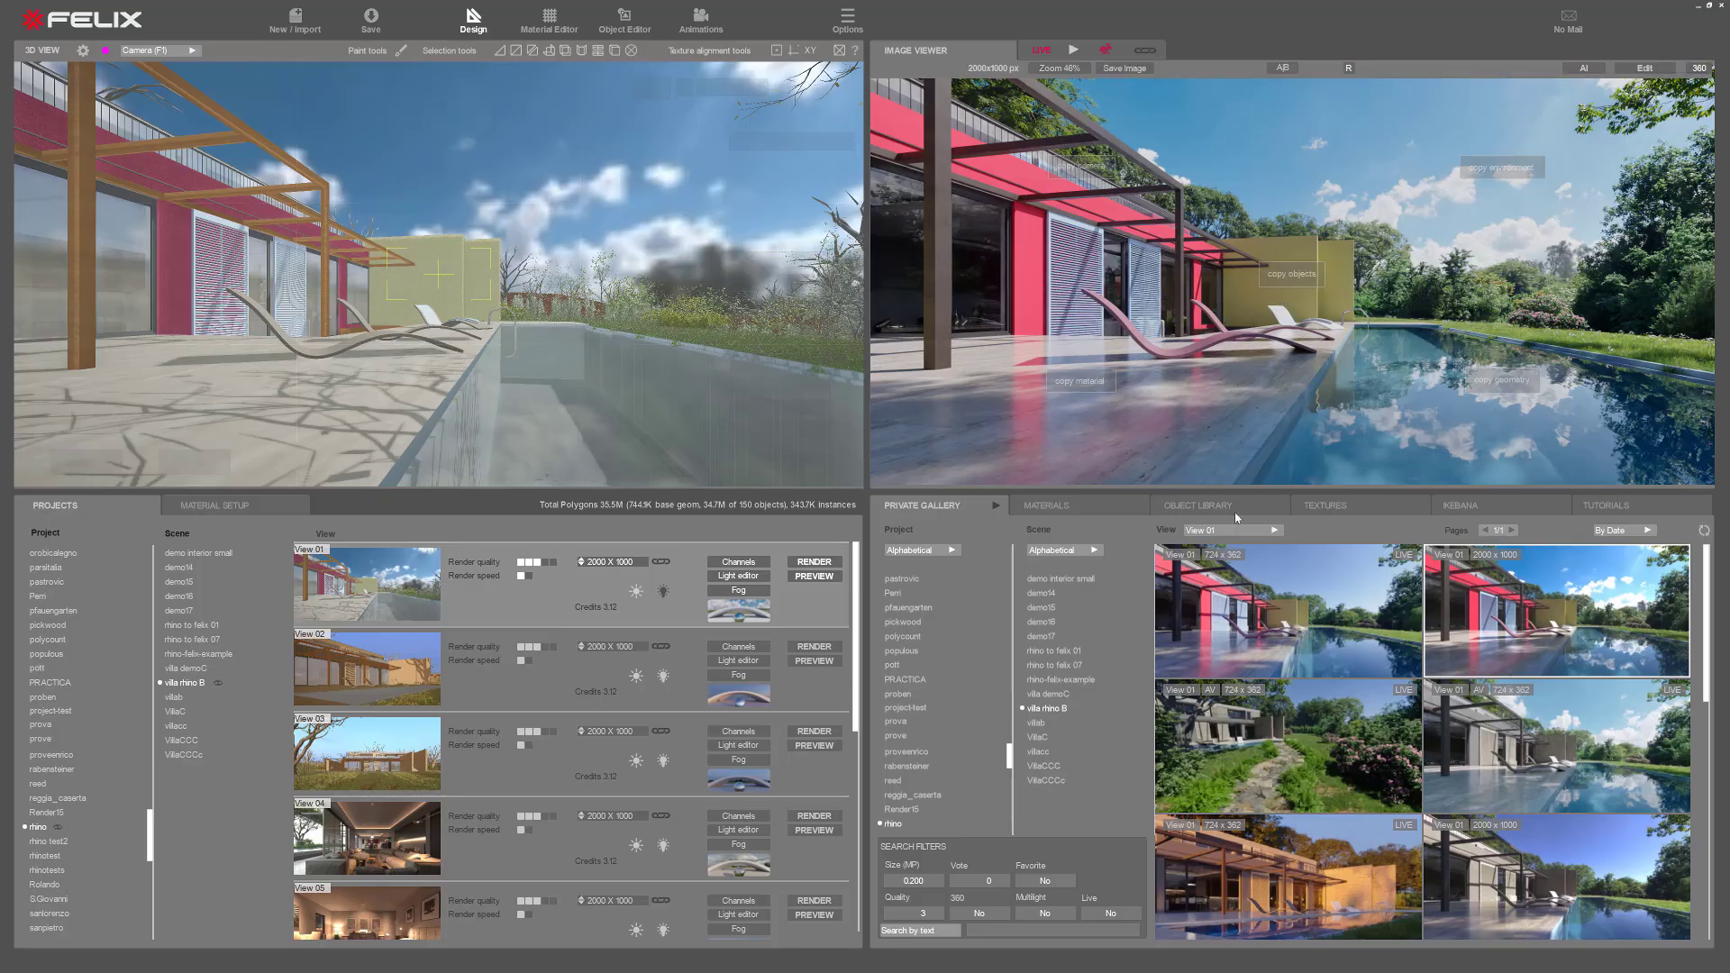
{"action": "left_click", "coordinate": [374, 343]}
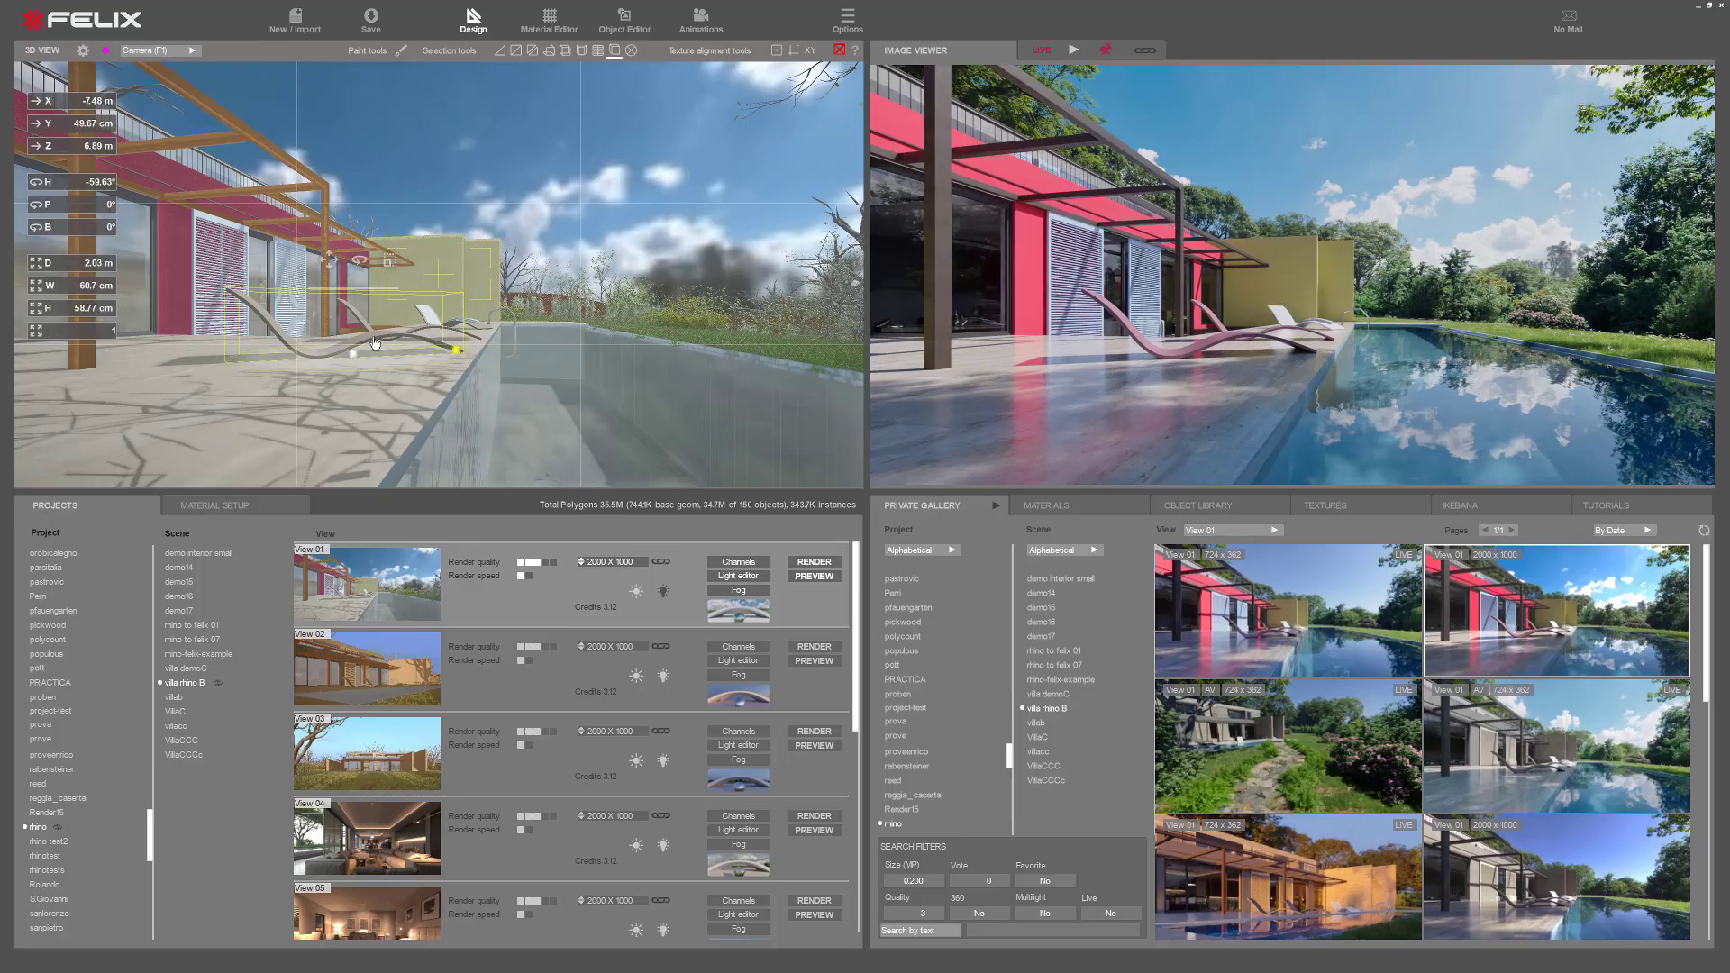
{"action": "key", "text": "Delete"}
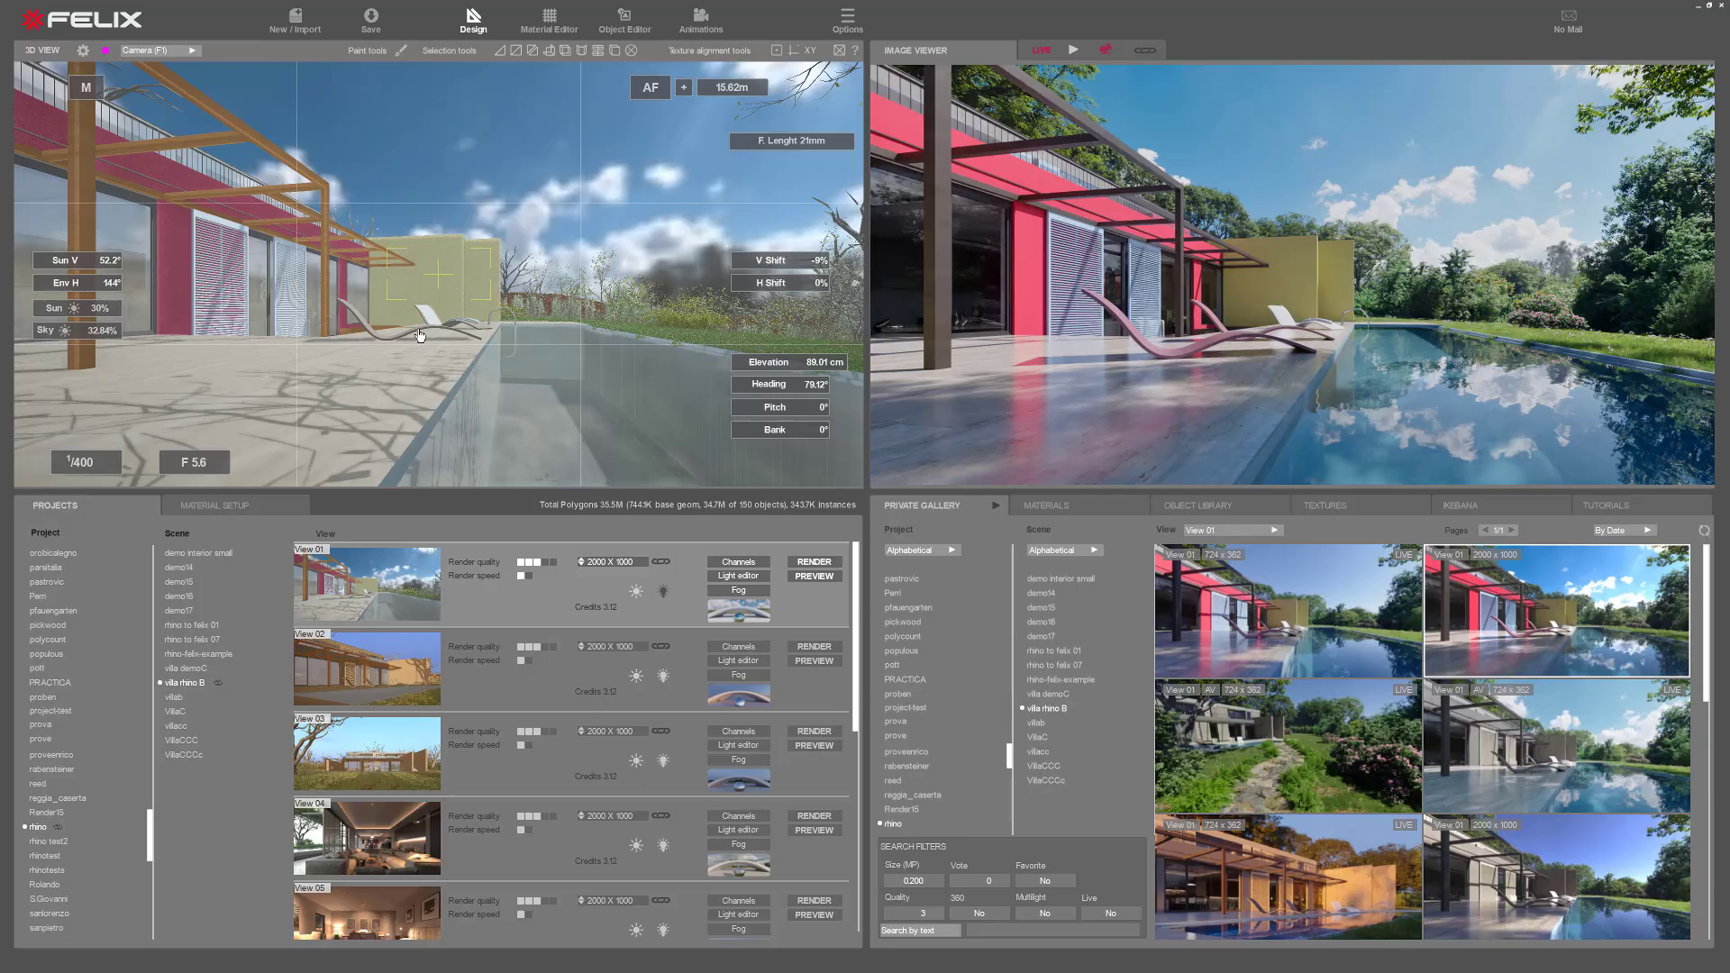
{"action": "left_click", "coordinate": [420, 334]}
{"action": "key", "text": "Delete"}
{"action": "left_click", "coordinate": [432, 324]}
{"action": "key", "text": "Delete"}
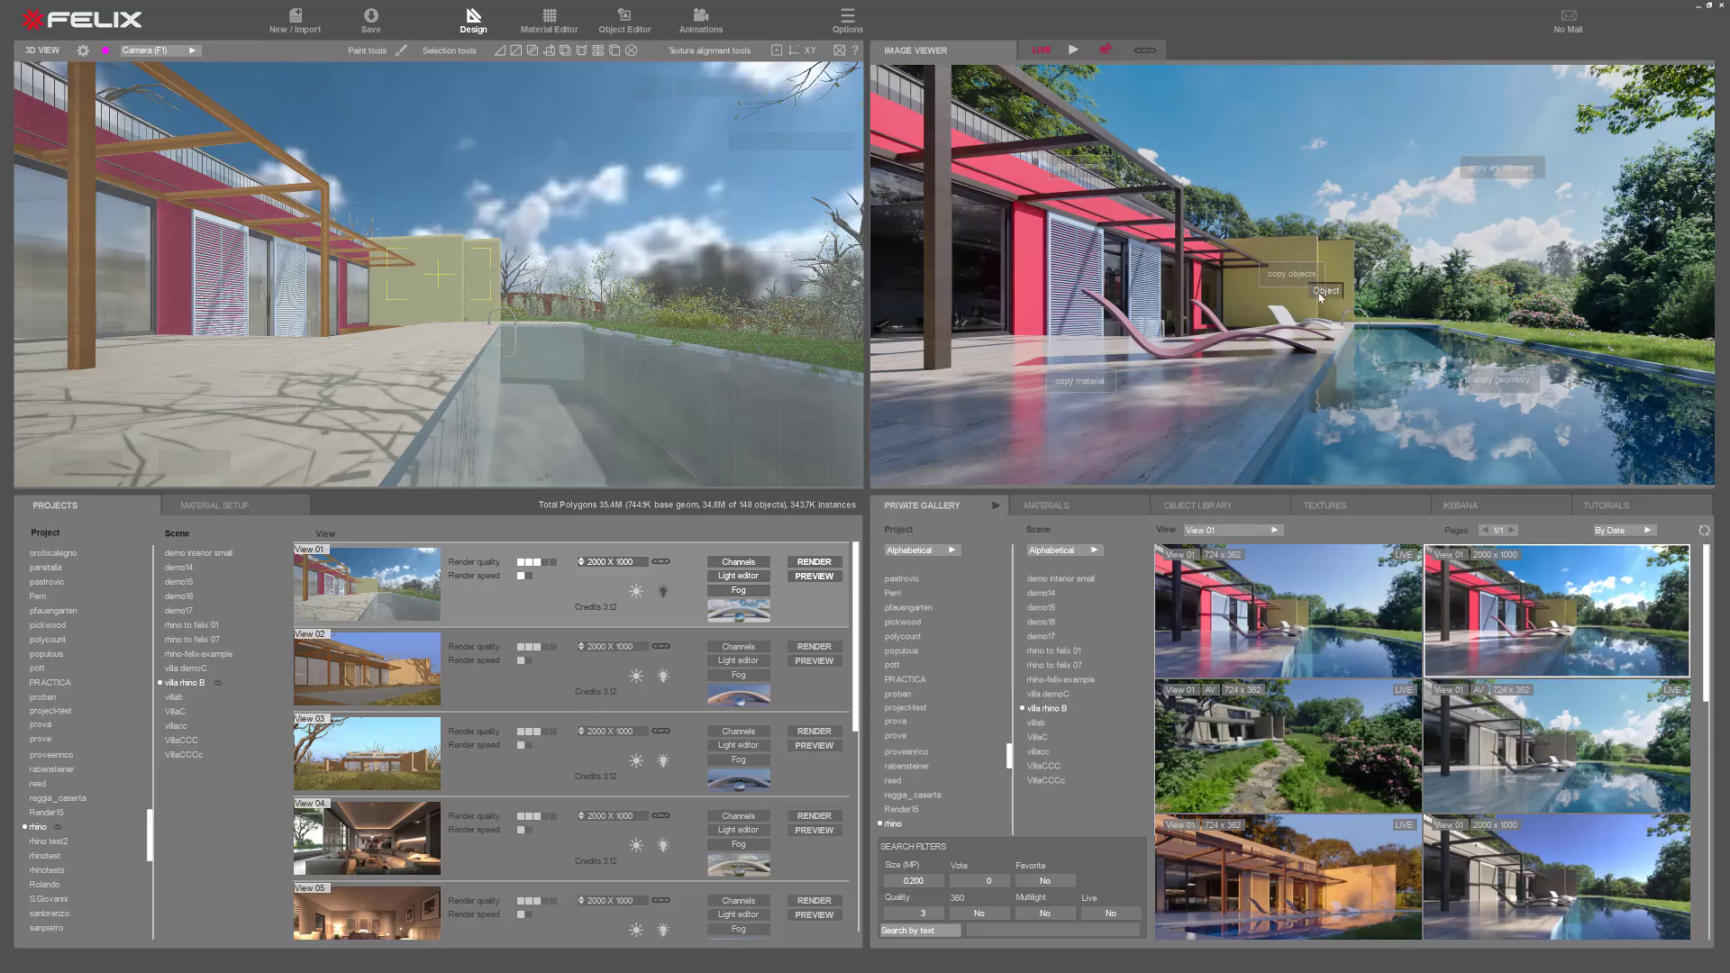
Step: Restore the missing sun loungers by copying the objects from the poolside render into the 3D view
{"action": "left_click_drag", "start_coordinate": [431, 308], "coordinate": [430, 308]}
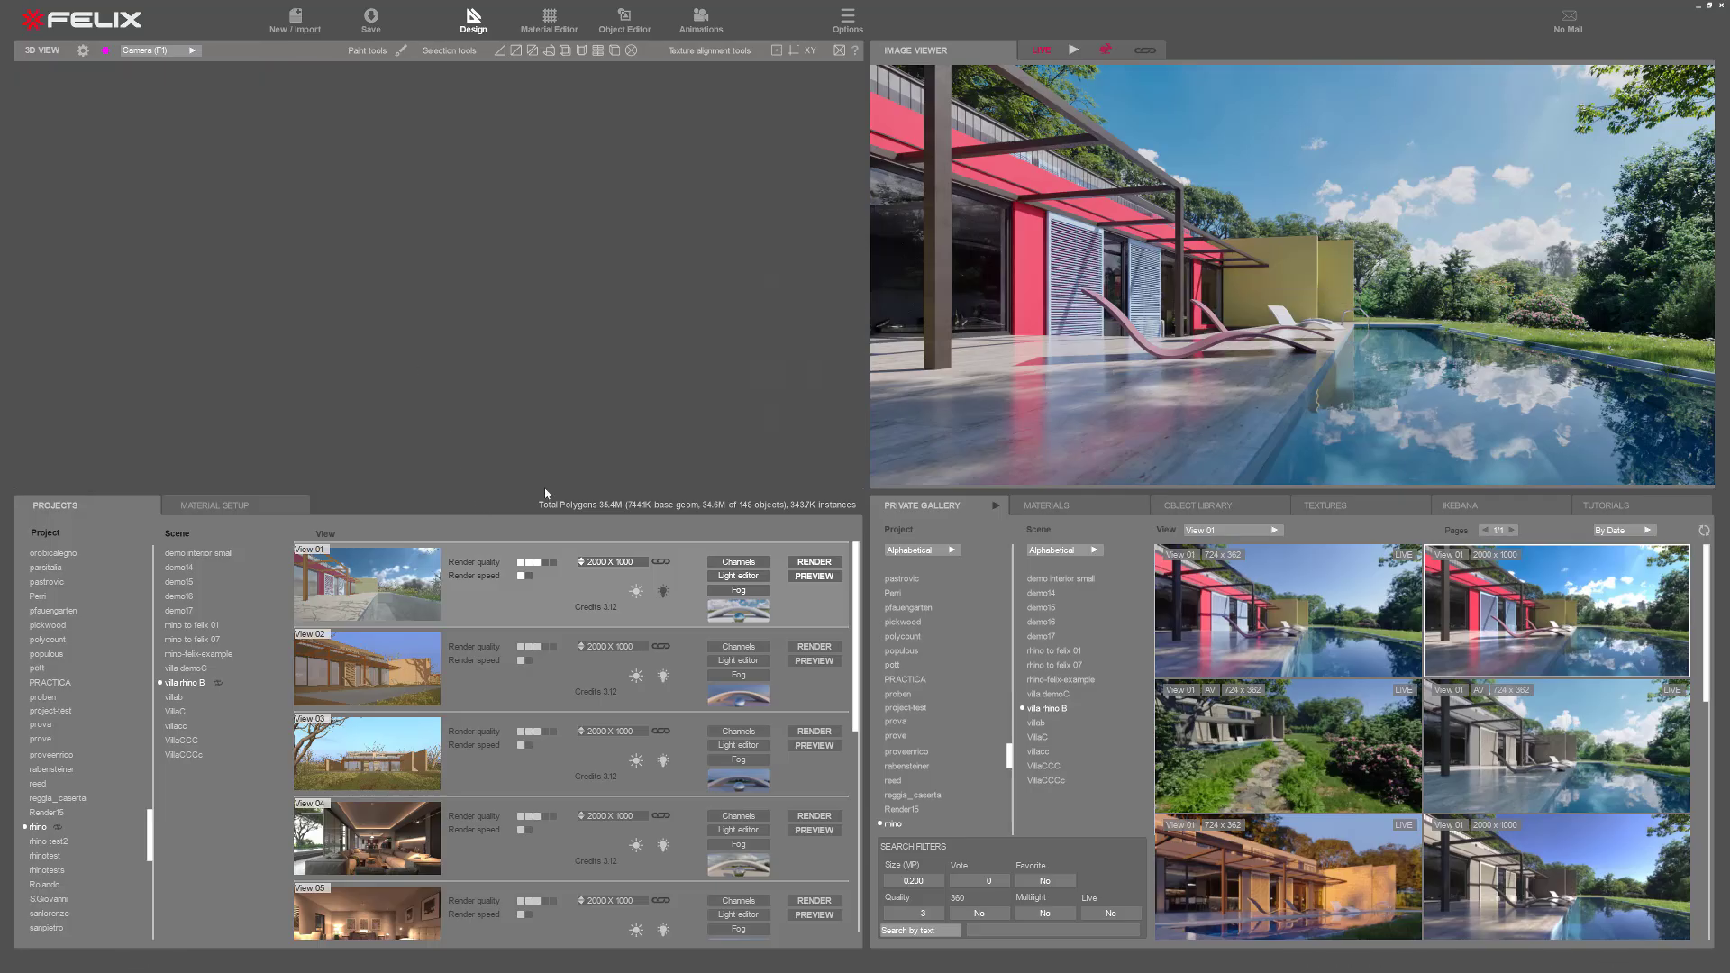
{"action": "mouse_move", "coordinate": [1000, 158]}
{"action": "mouse_move", "coordinate": [361, 345]}
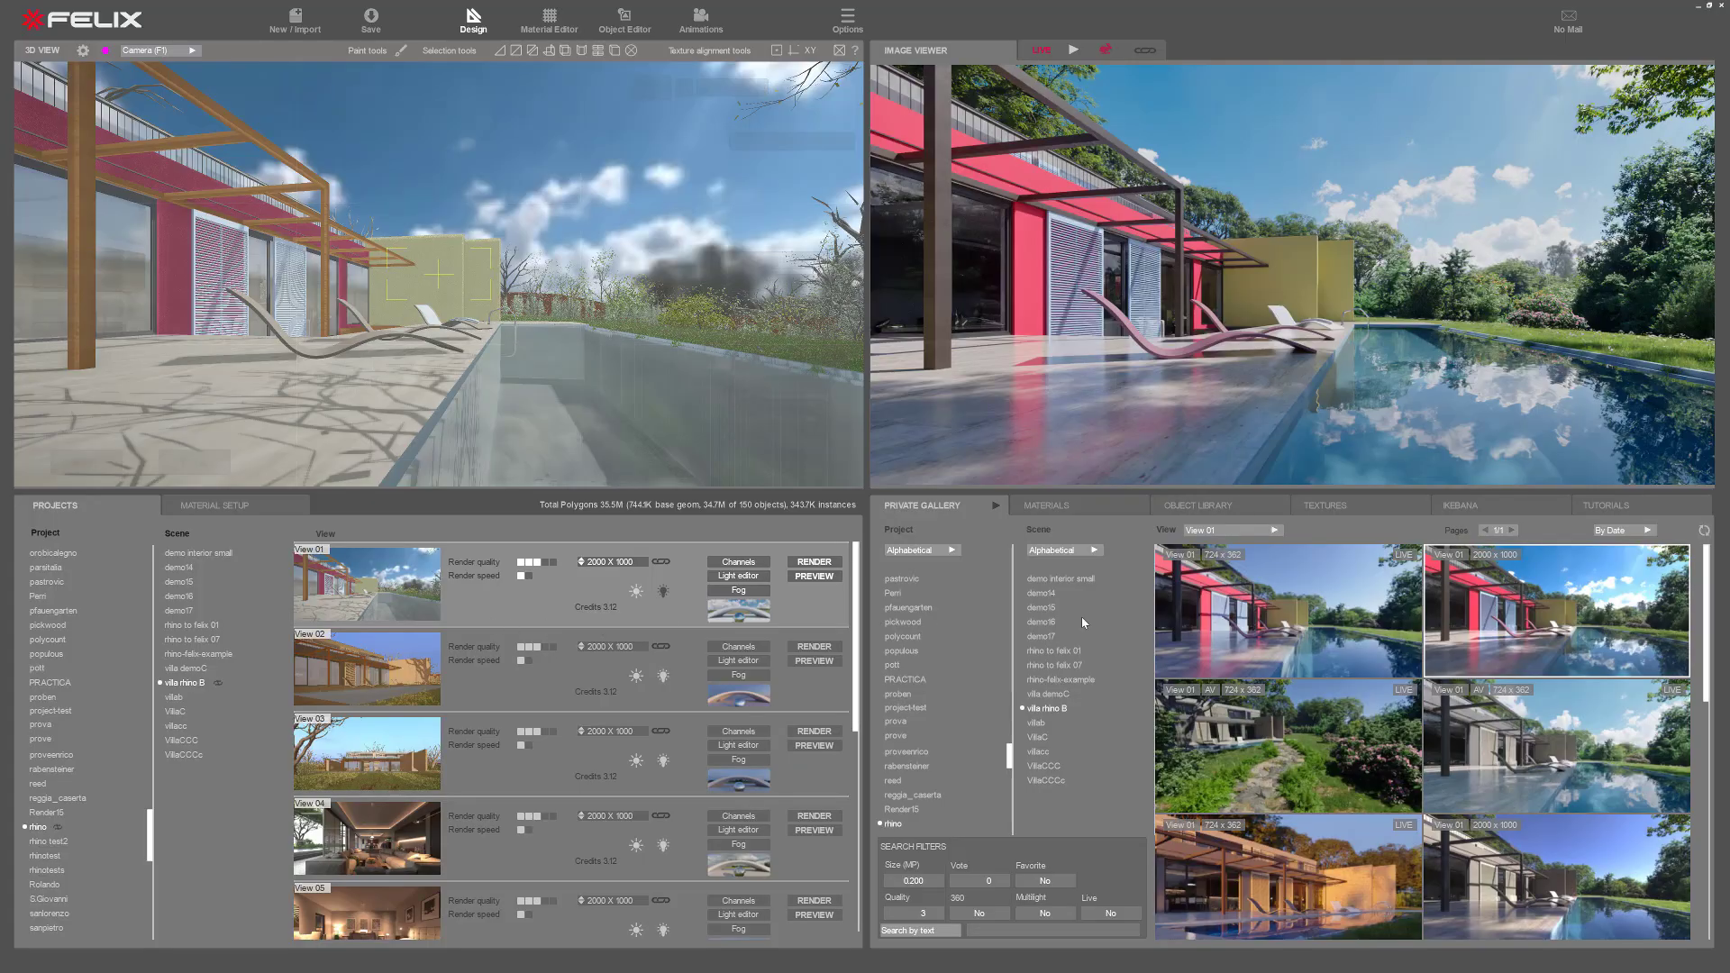
Step: Load the grey-walled 2000 x 1000 render of View 01 from the gallery and copy its materials into the 3D view
{"action": "mouse_move", "coordinate": [1340, 122]}
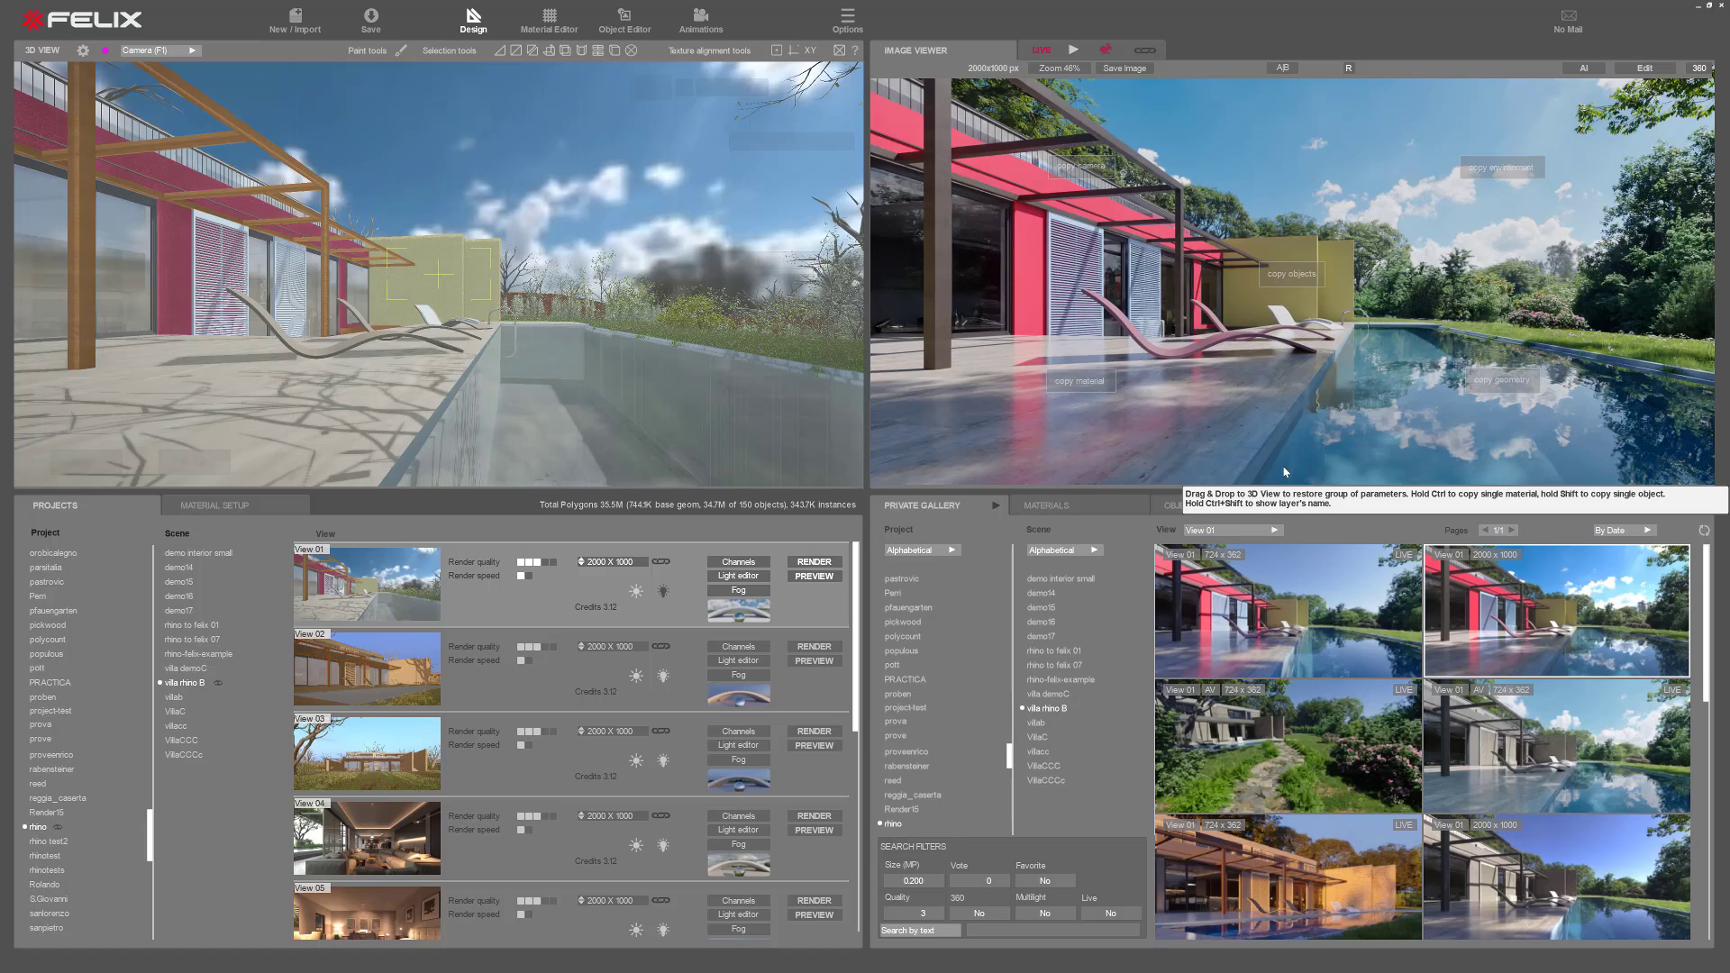
{"action": "mouse_move", "coordinate": [1257, 556]}
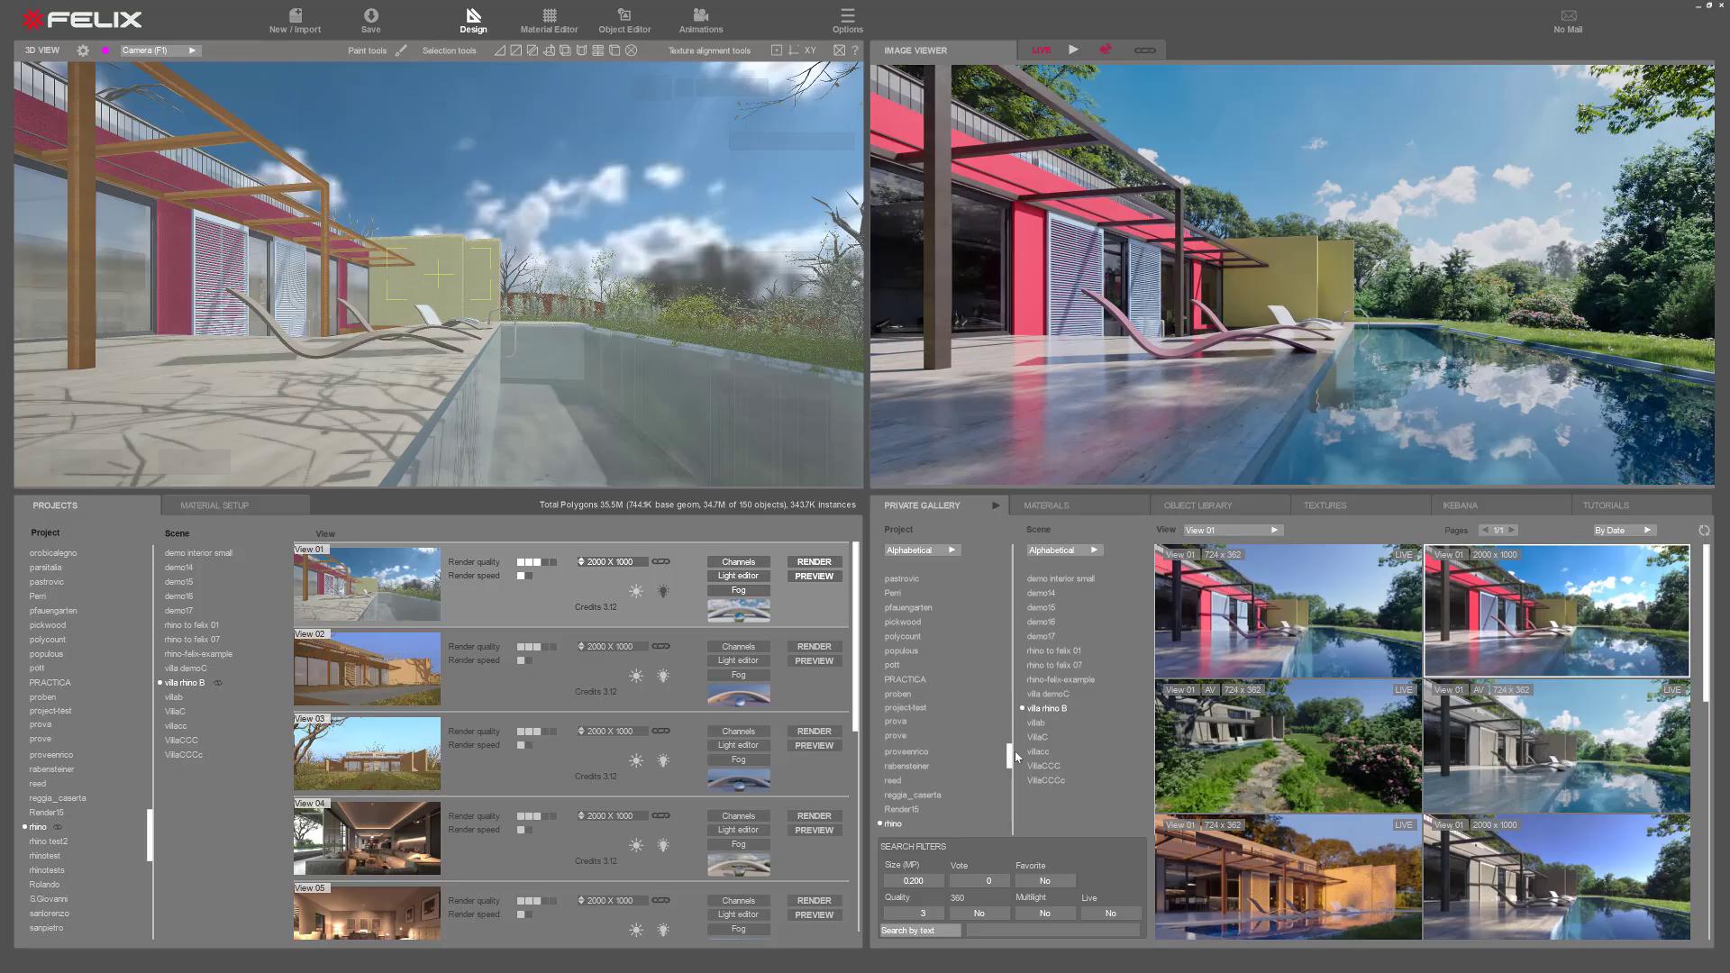
{"action": "mouse_move", "coordinate": [1351, 336]}
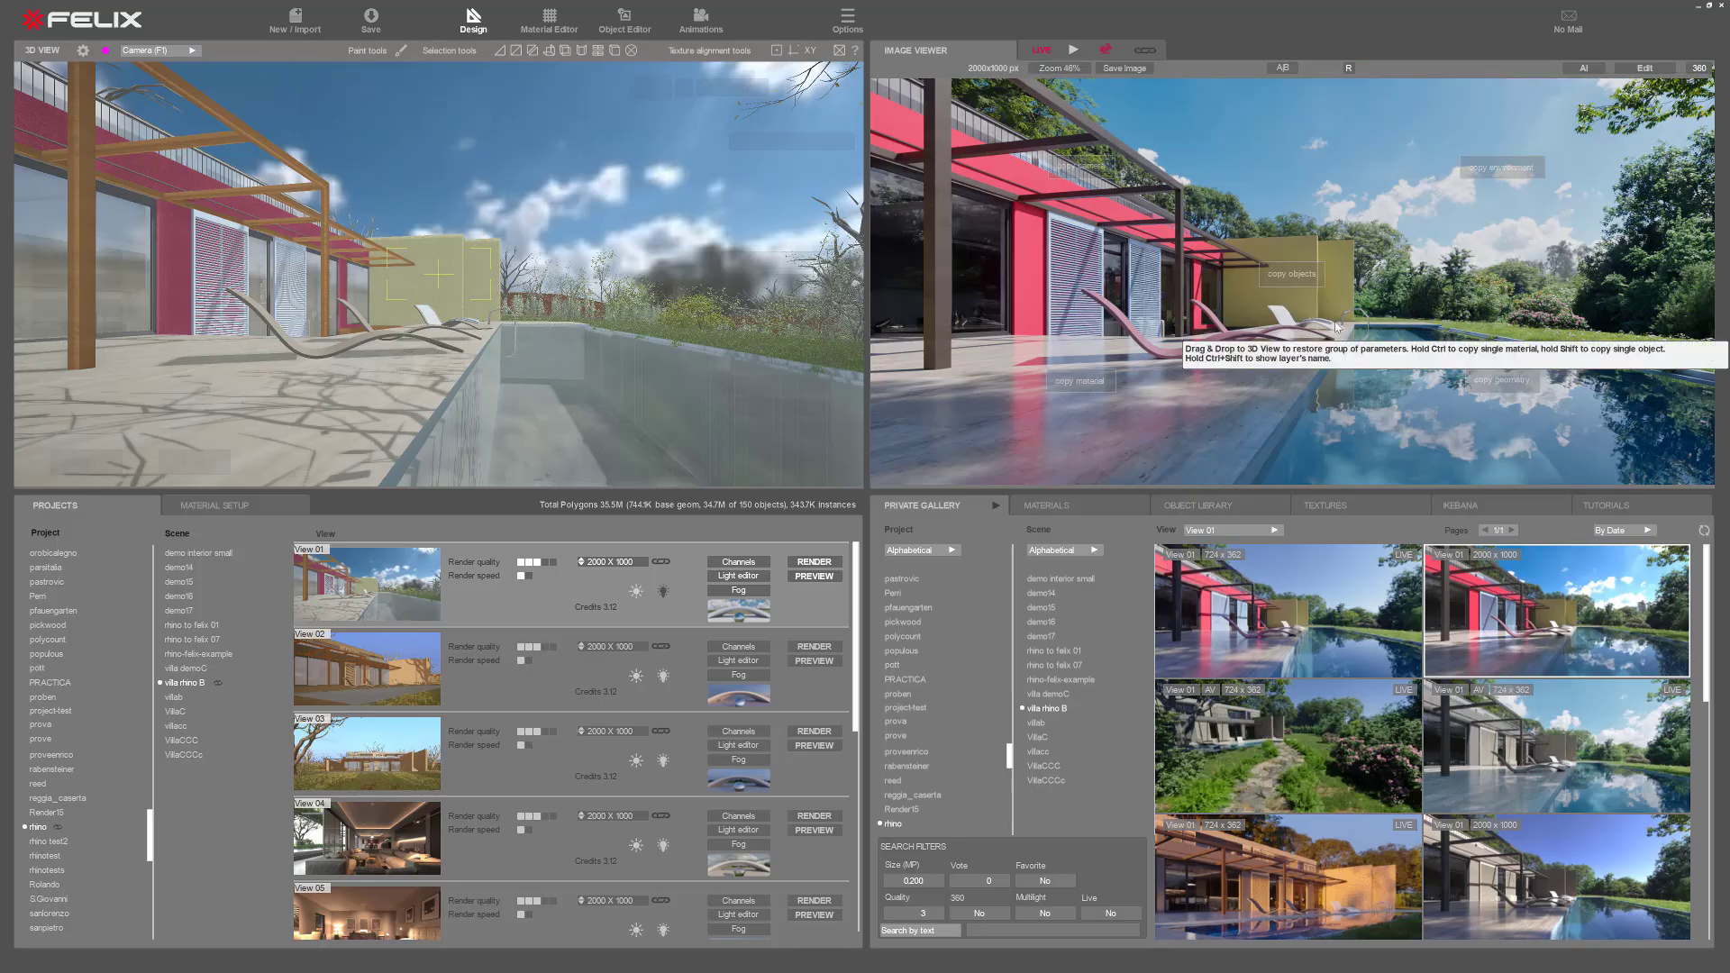
{"action": "left_click", "coordinate": [1548, 750]}
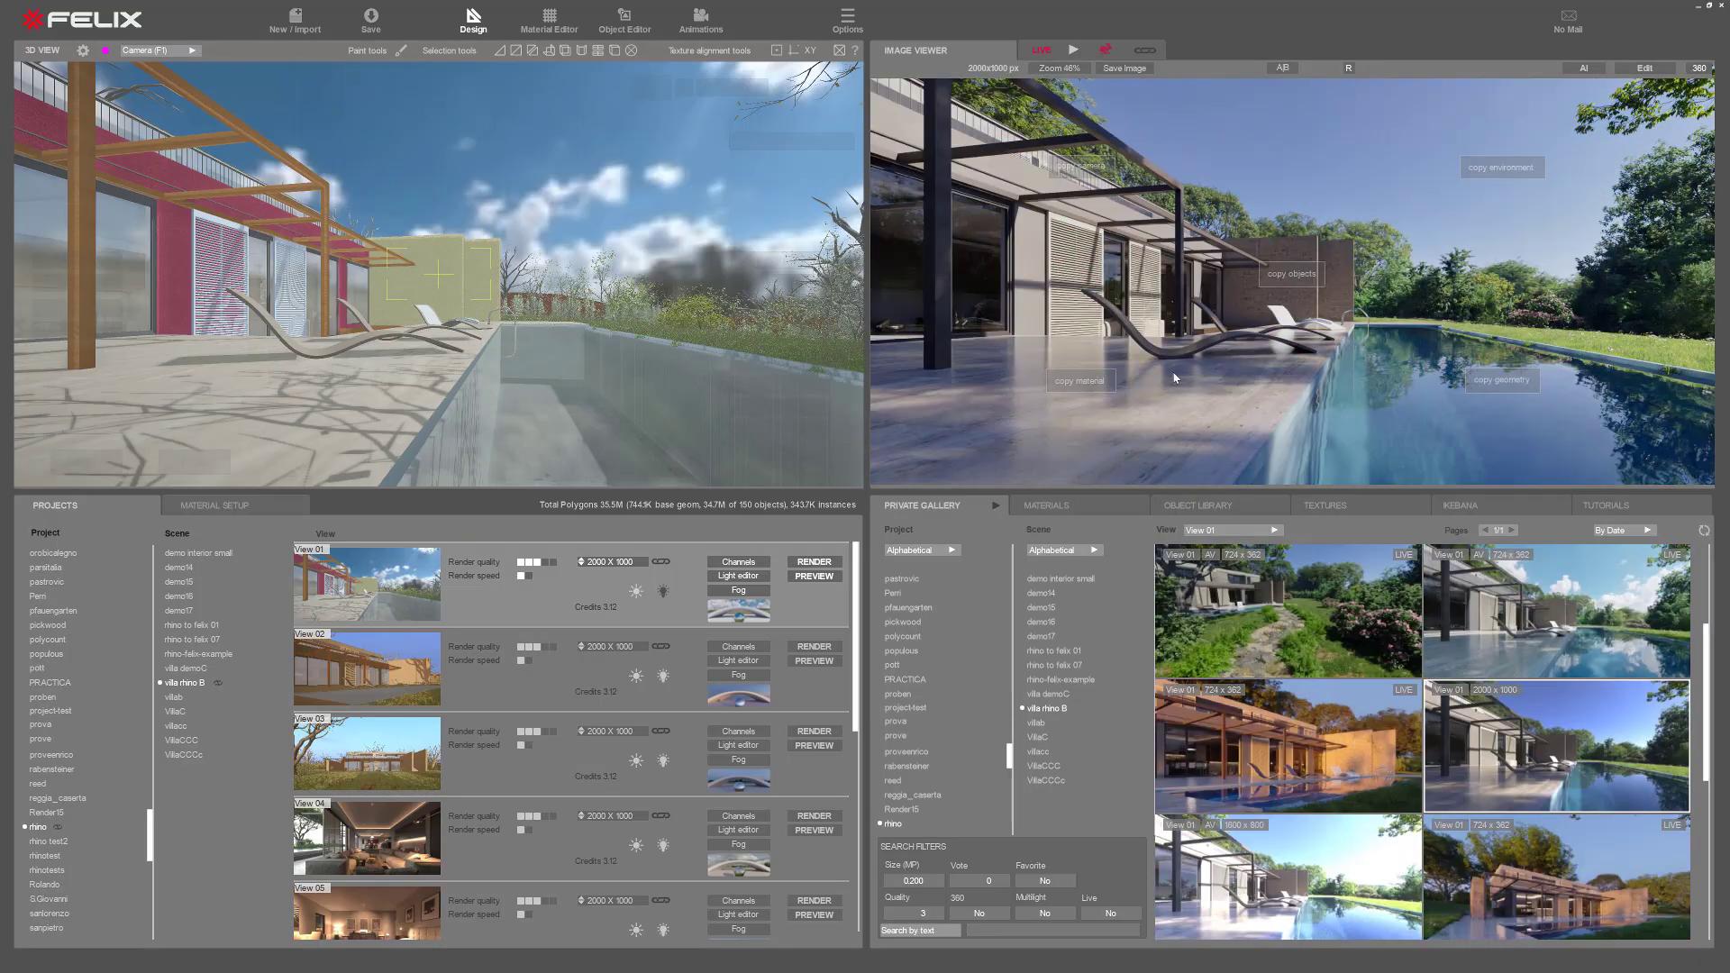
{"action": "left_click_drag", "start_coordinate": [1174, 376], "coordinate": [591, 347]}
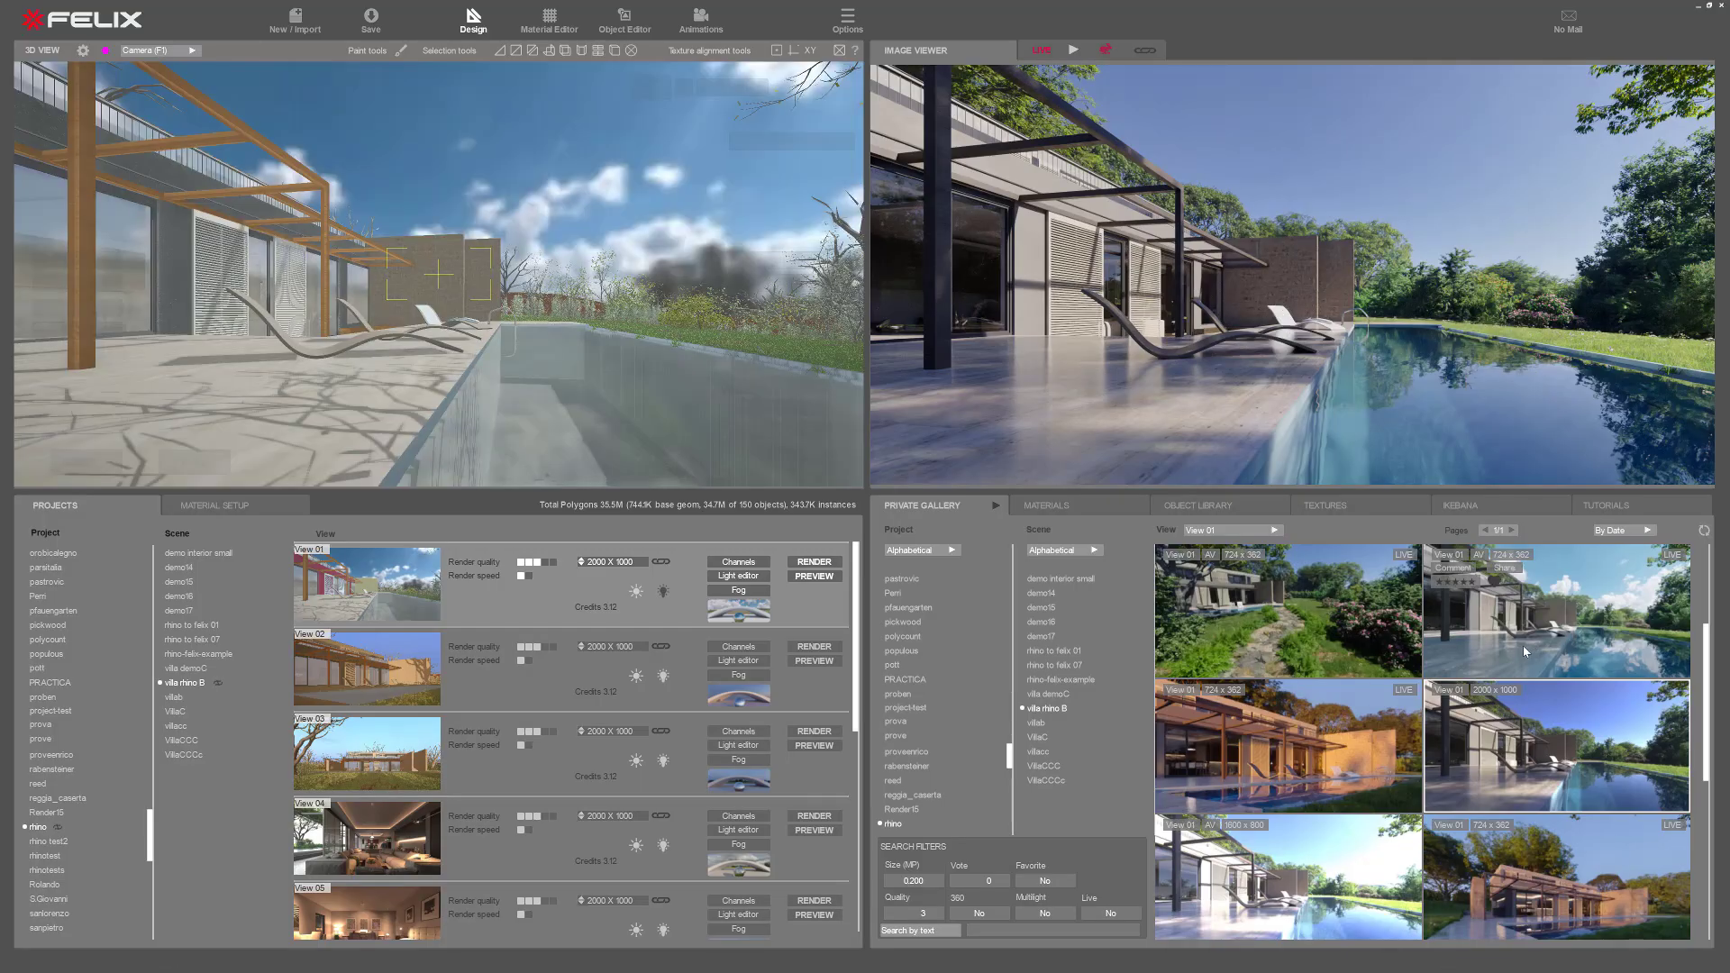
Step: Load the red-walled 2000 x 1000 render and copy only its red facade material and yellow garden wall material onto the 3D model
{"action": "left_click", "coordinate": [1542, 627]}
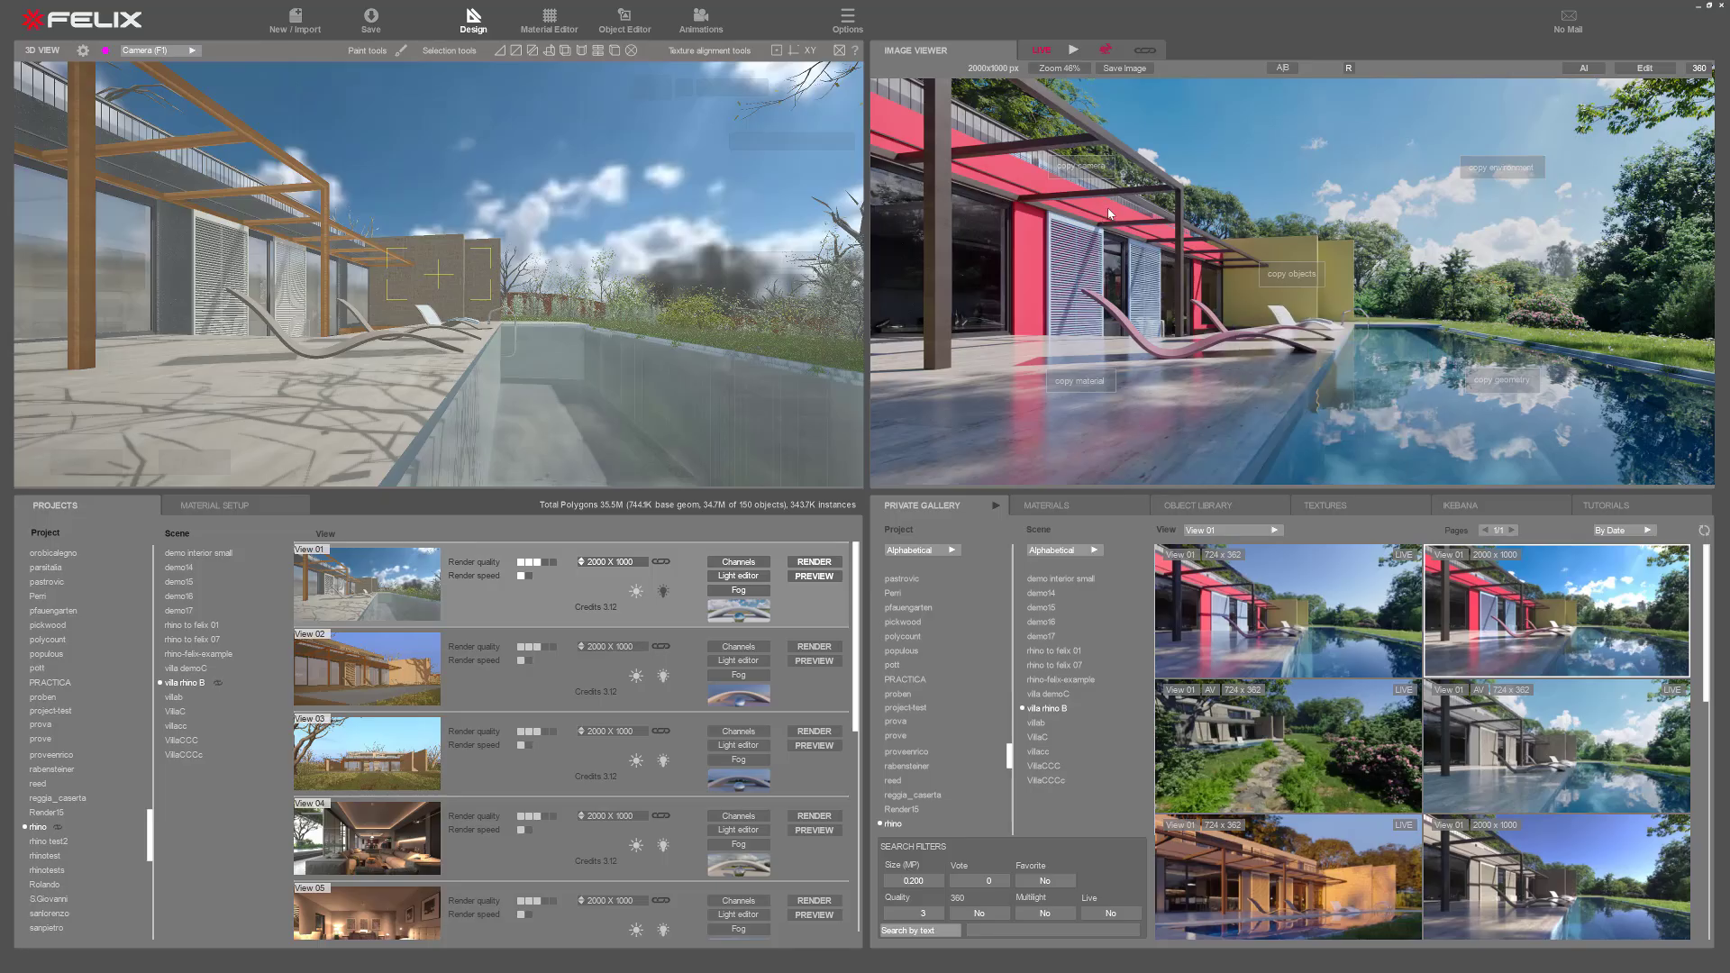
{"action": "left_click_drag", "start_coordinate": [1110, 214], "coordinate": [376, 191]}
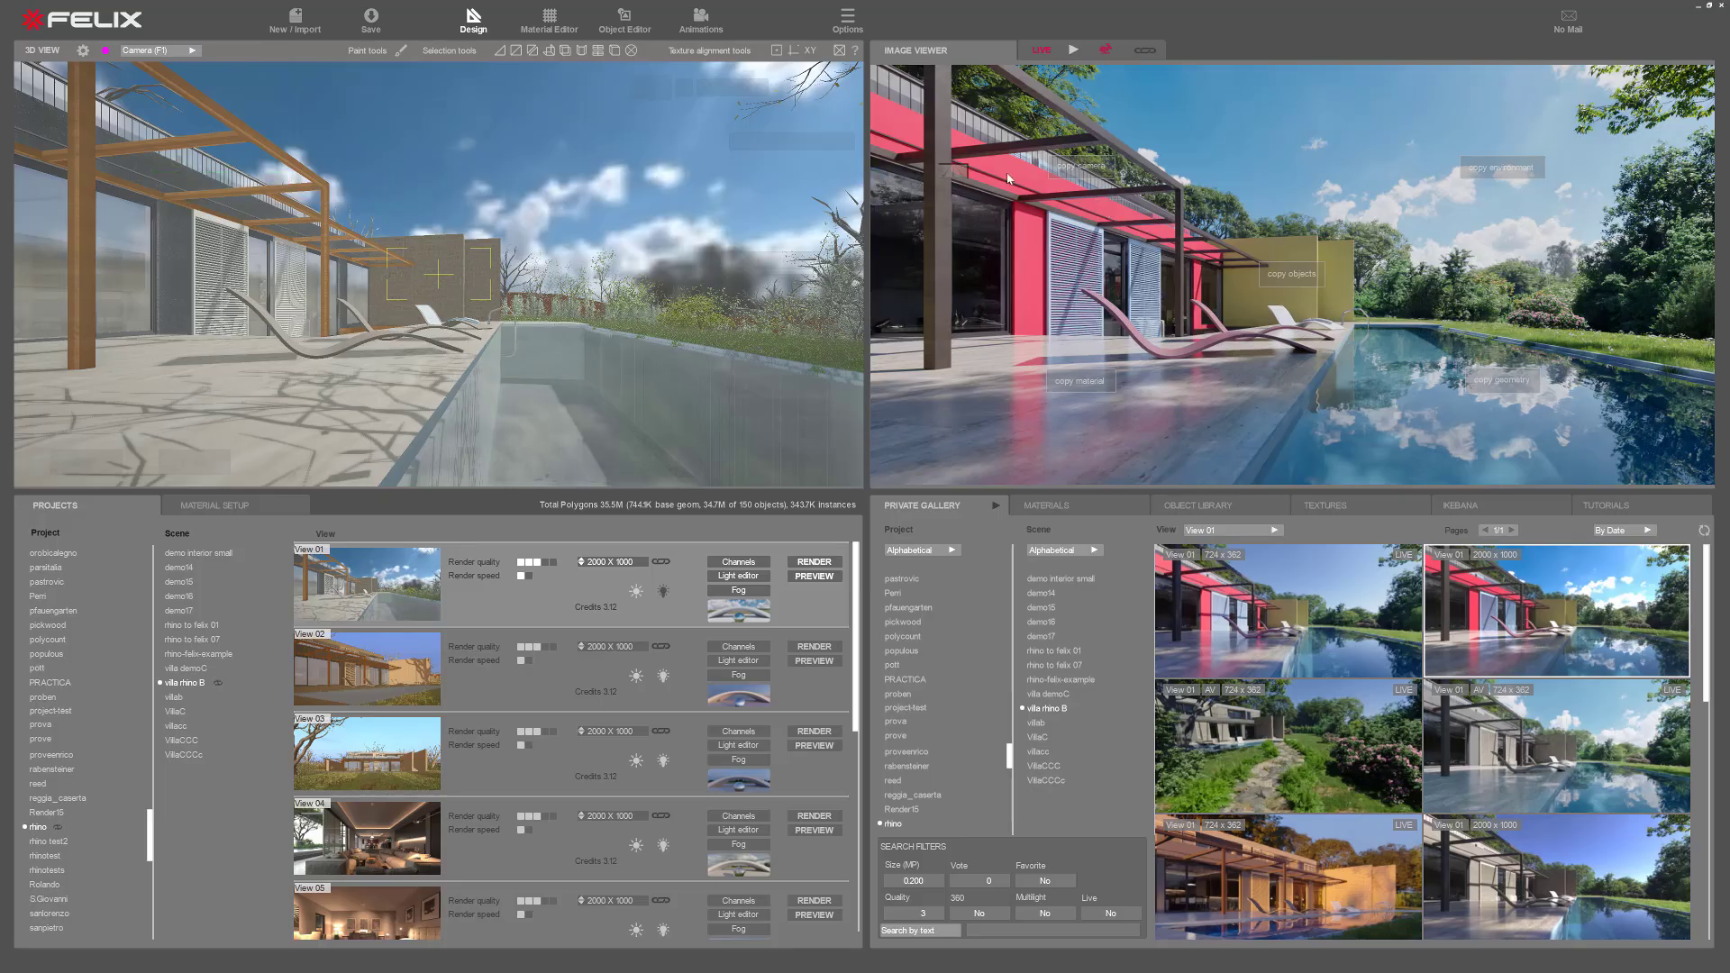
{"action": "mouse_move", "coordinate": [1038, 183]}
{"action": "mouse_move", "coordinate": [192, 183]}
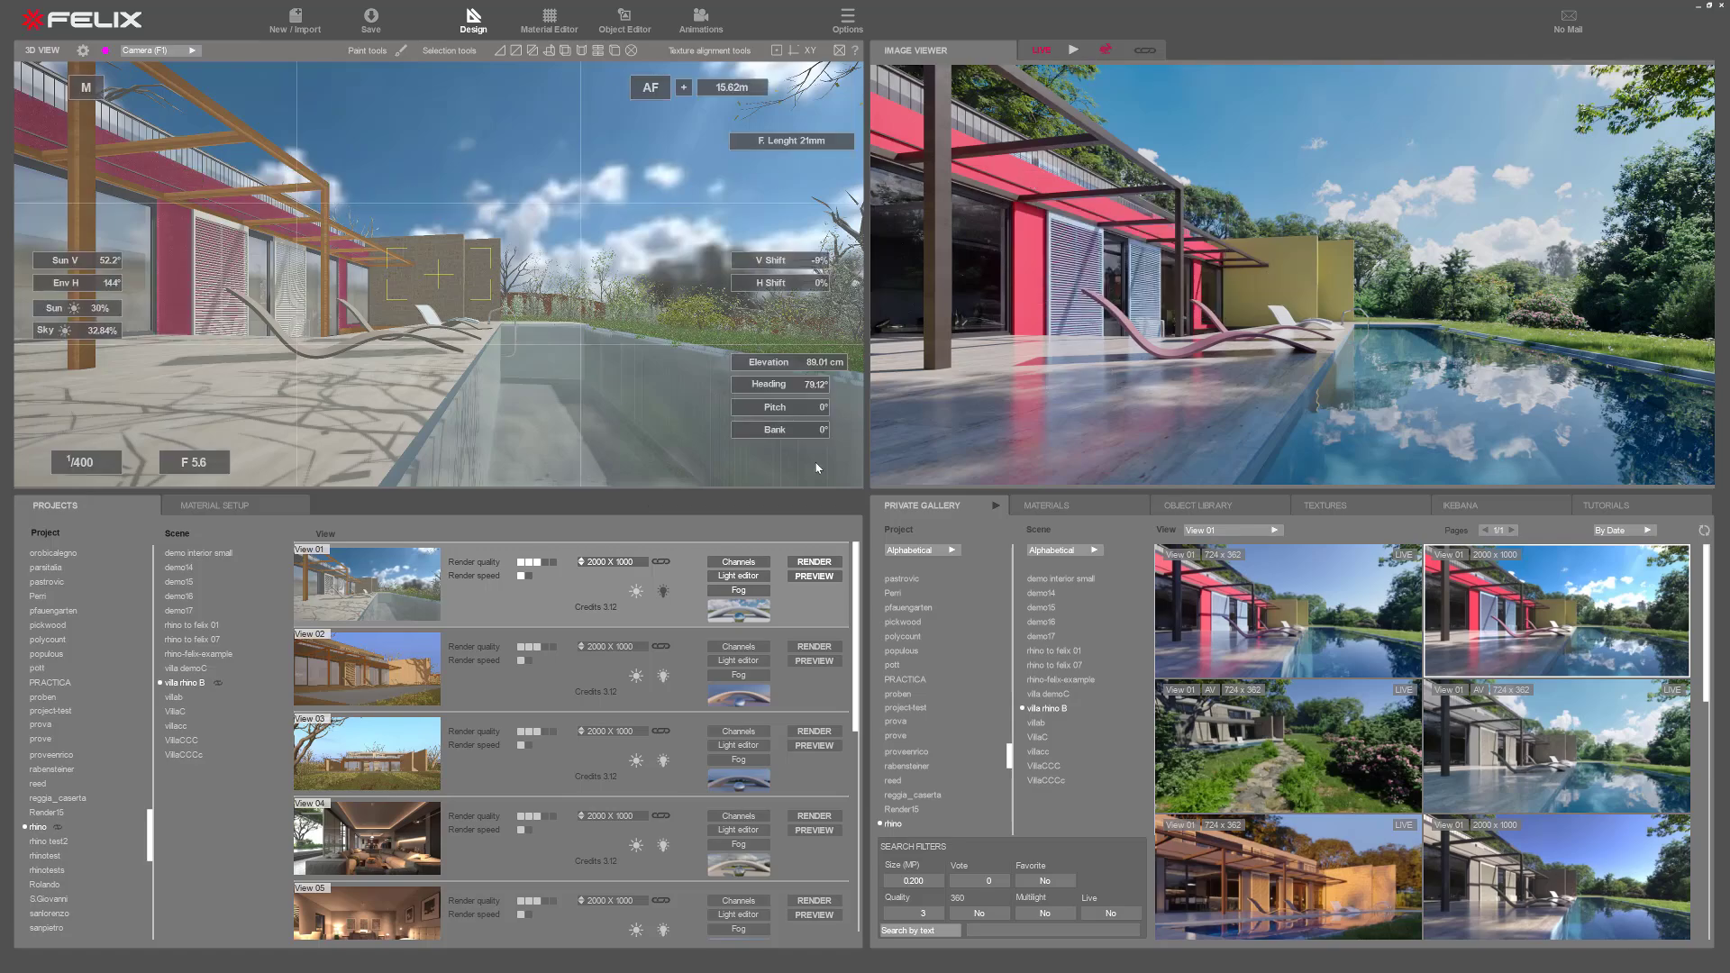
{"action": "left_click_drag", "start_coordinate": [1245, 297], "coordinate": [420, 285]}
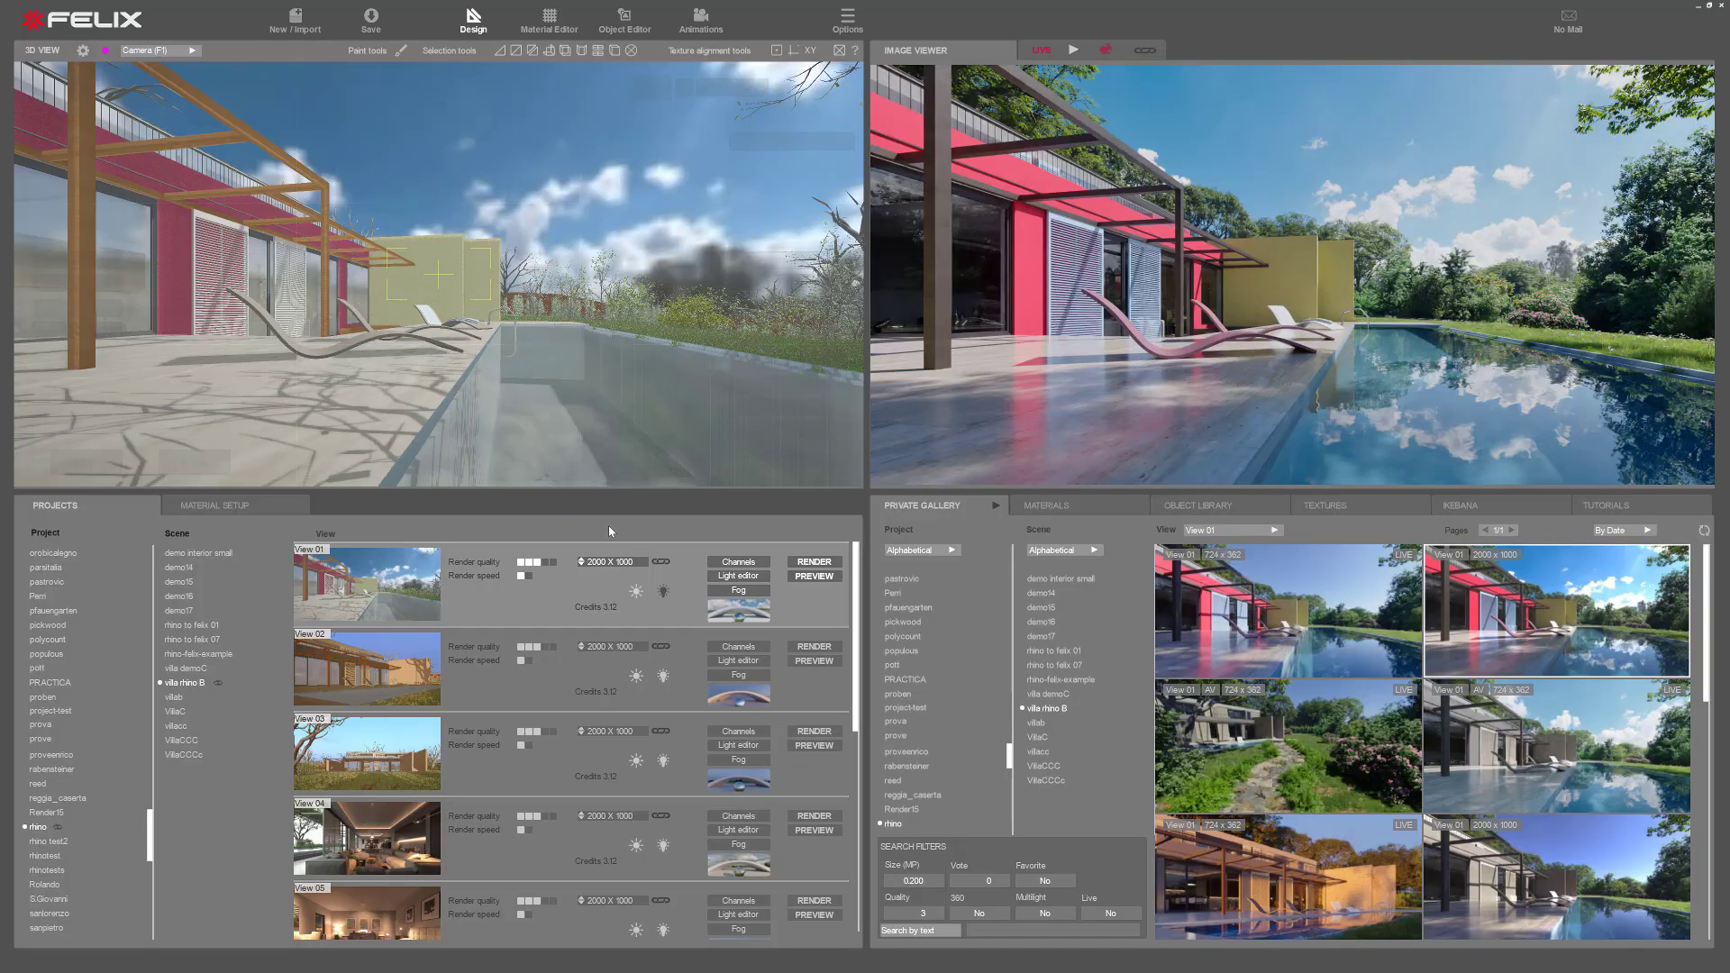
Step: List the gallery renders for all views of the villa rhino B scene and load the View 05 bedroom render
{"action": "scroll", "coordinate": [1377, 729], "scroll_direction": "down", "scroll_amount": 3}
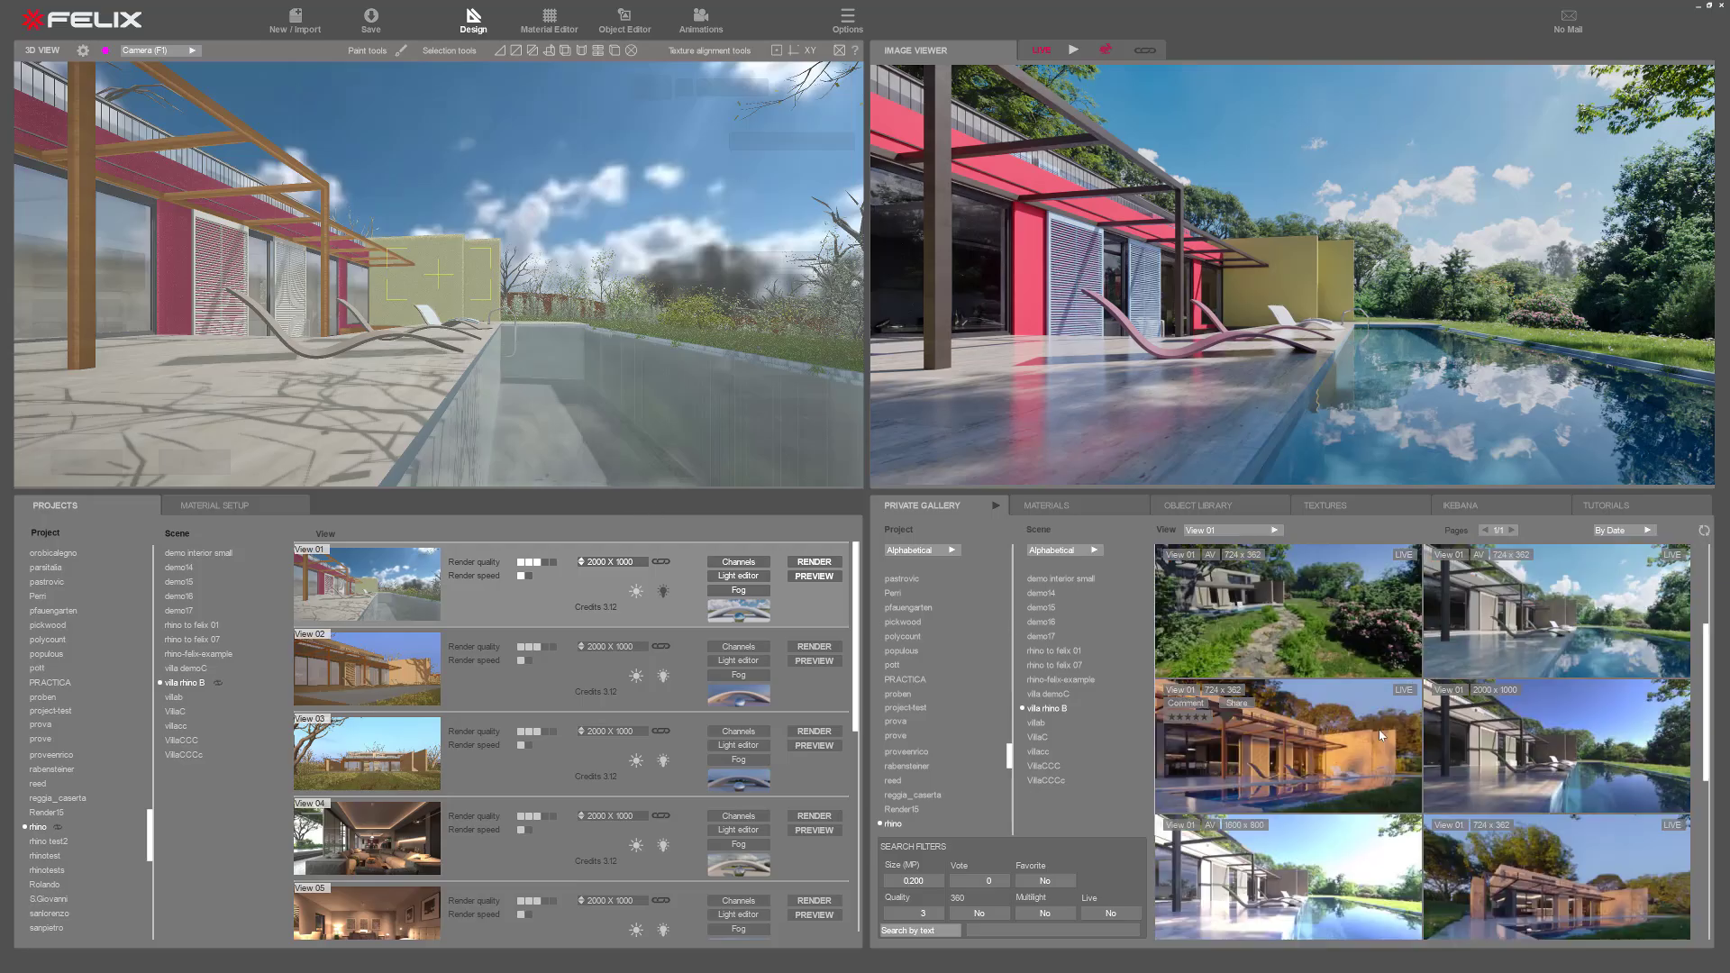
{"action": "scroll", "coordinate": [1532, 630], "scroll_direction": "up", "scroll_amount": 3}
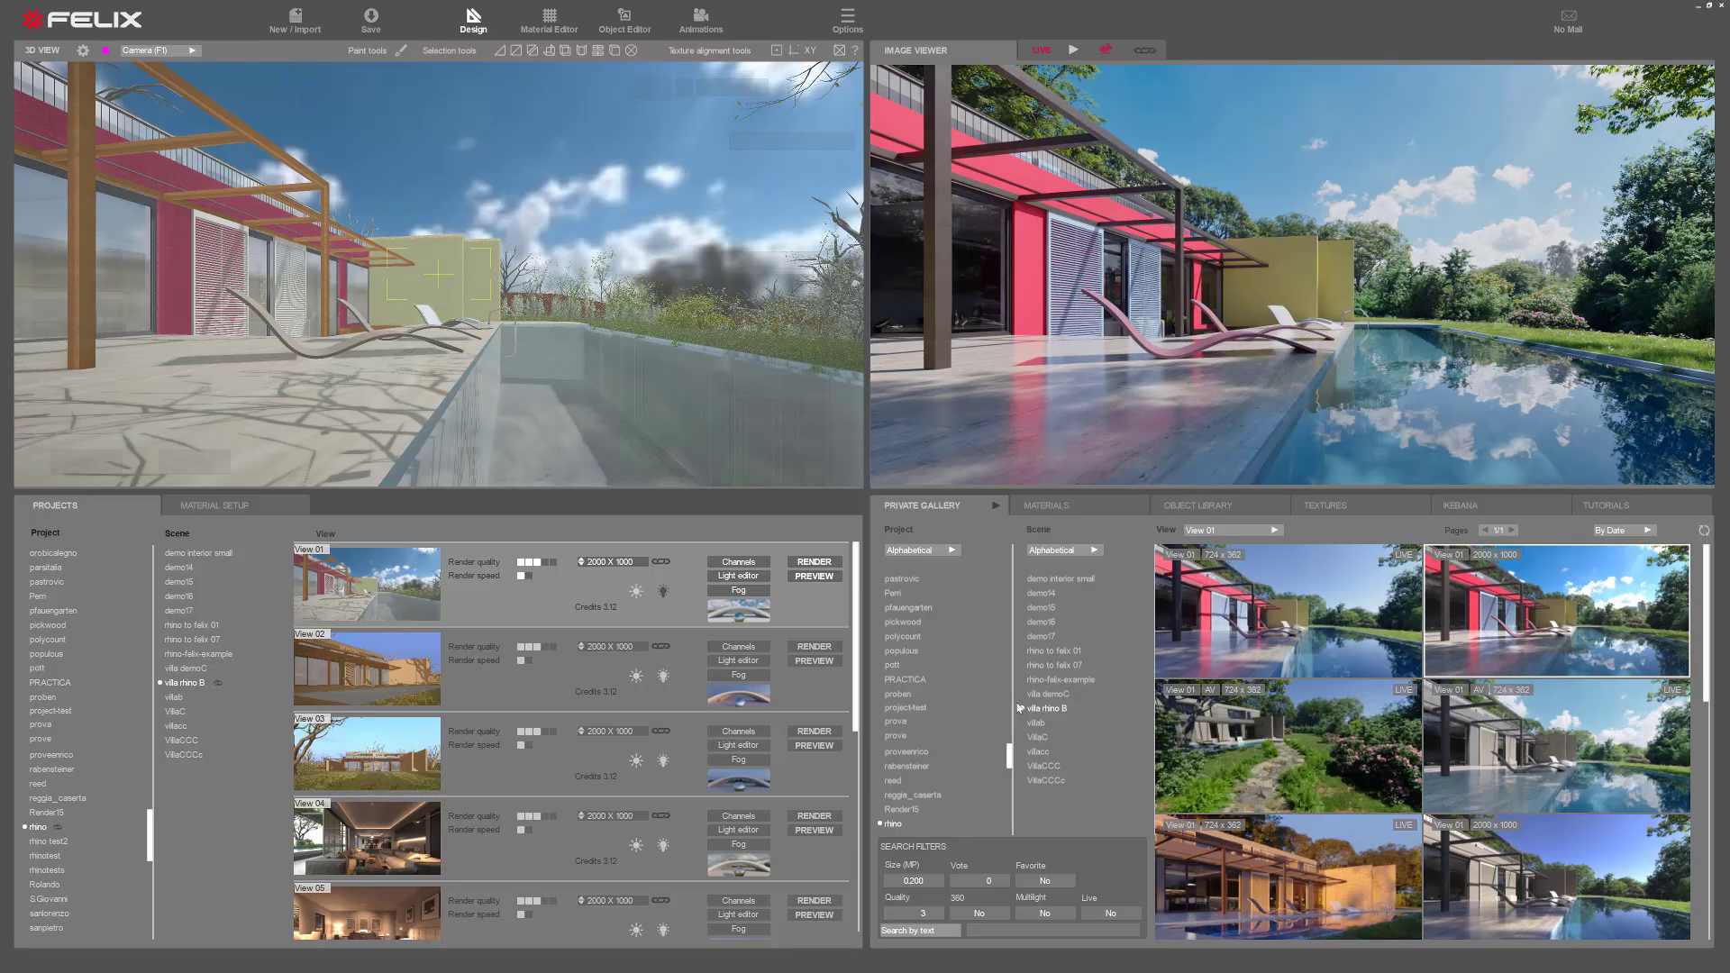
{"action": "left_click", "coordinate": [1050, 709]}
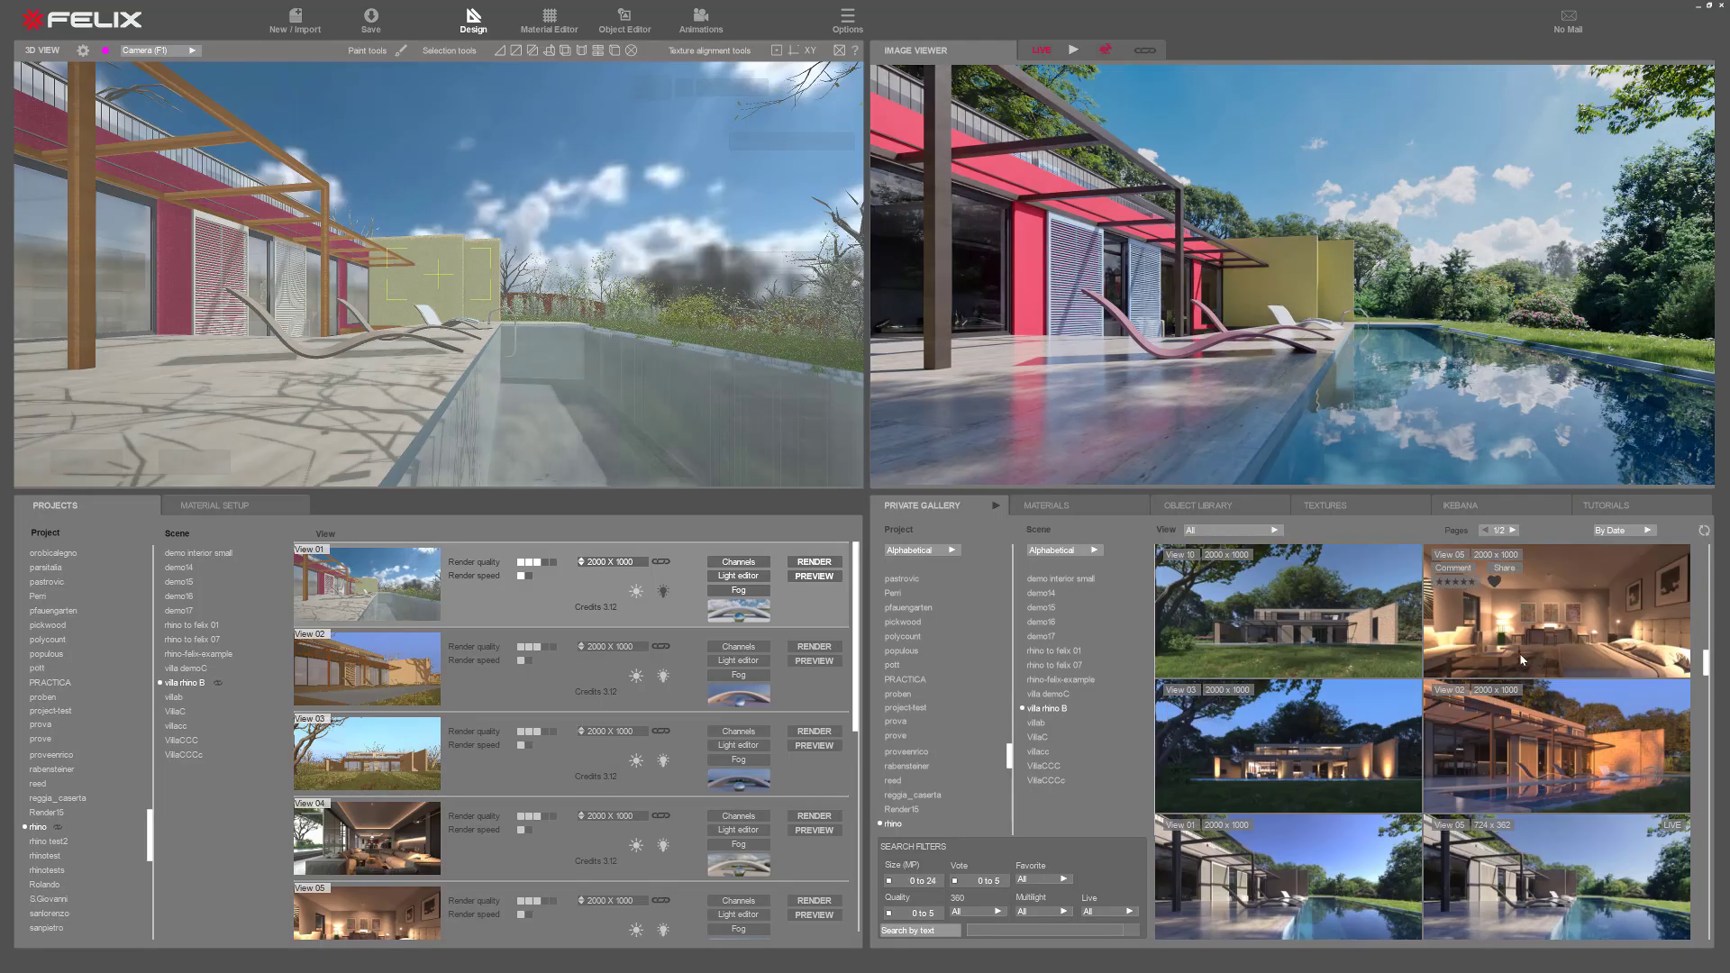
{"action": "left_click", "coordinate": [1556, 641]}
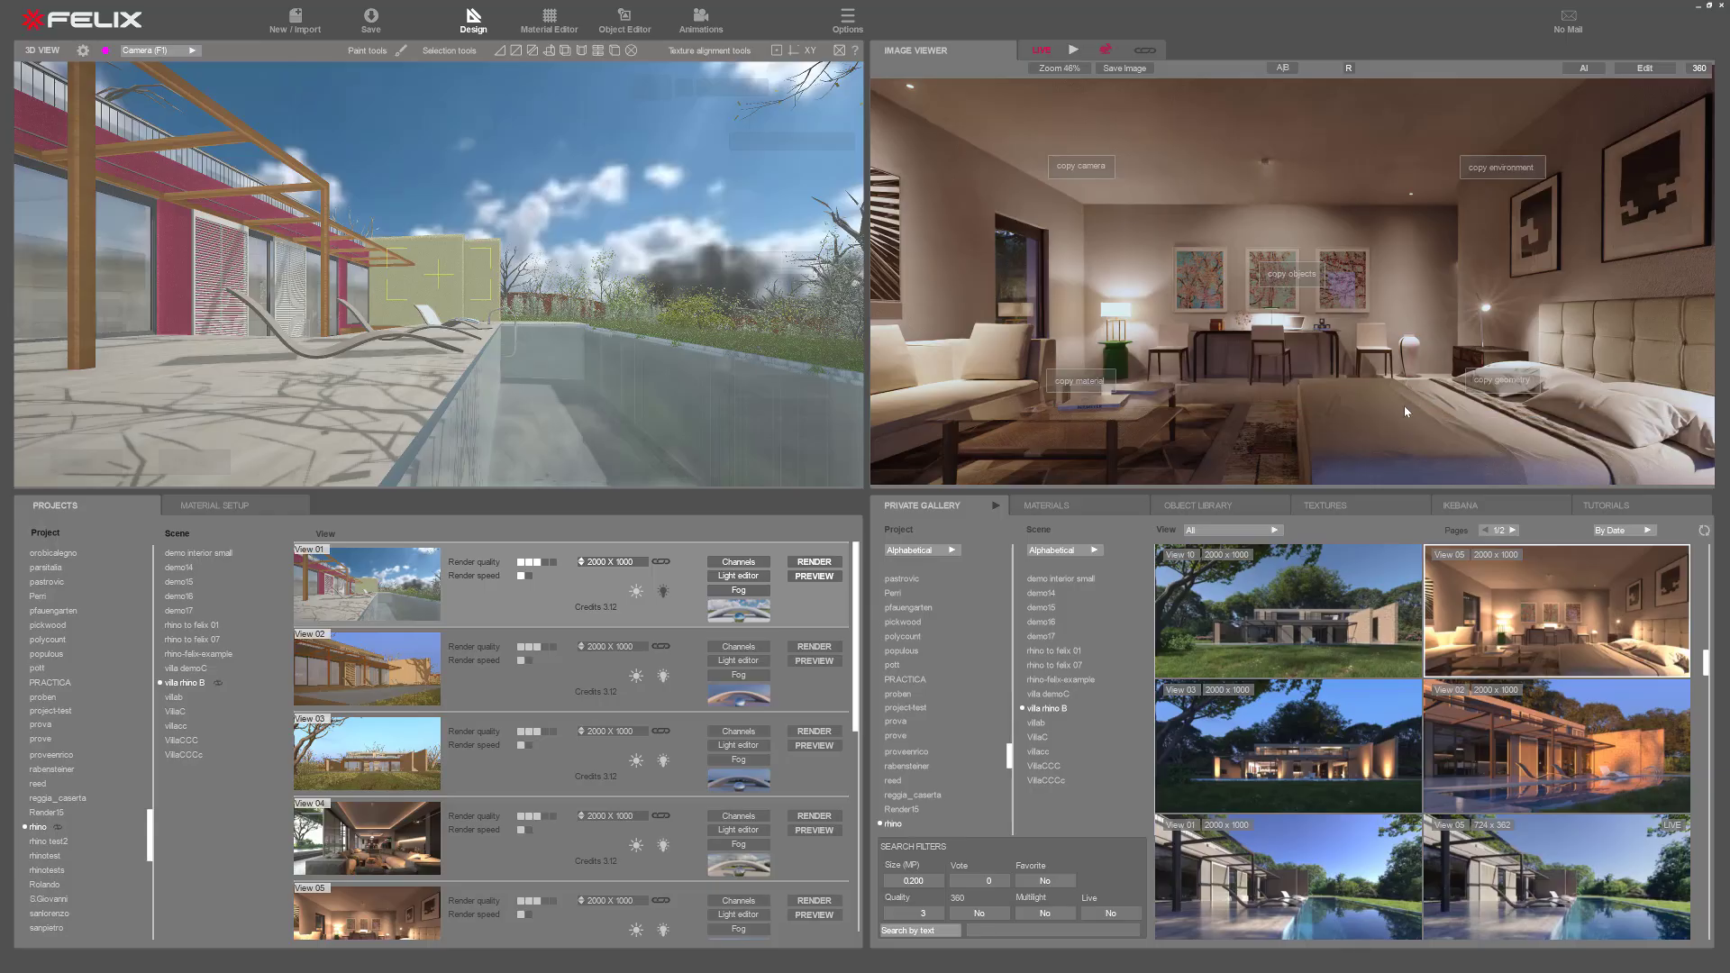
Step: Copy the bed from the bedroom render into the 3D view and move it to the far end of the pool terrace
{"action": "mouse_move", "coordinate": [1374, 417]}
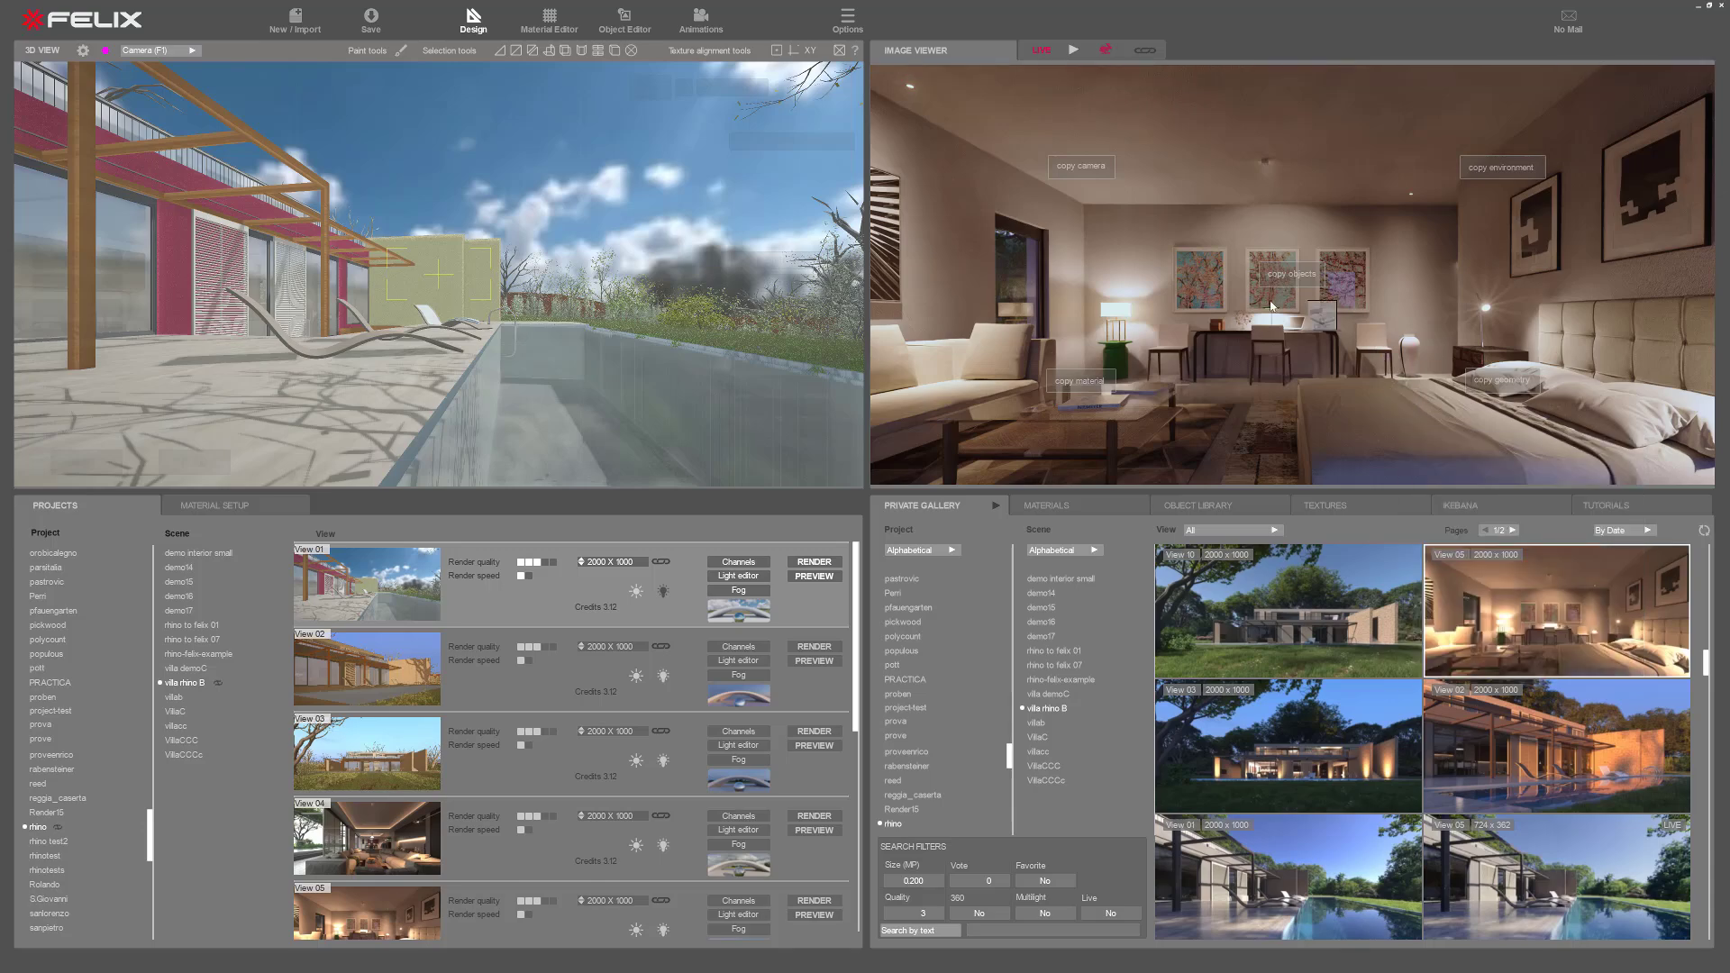
{"action": "left_click_drag", "start_coordinate": [325, 396], "coordinate": [308, 399]}
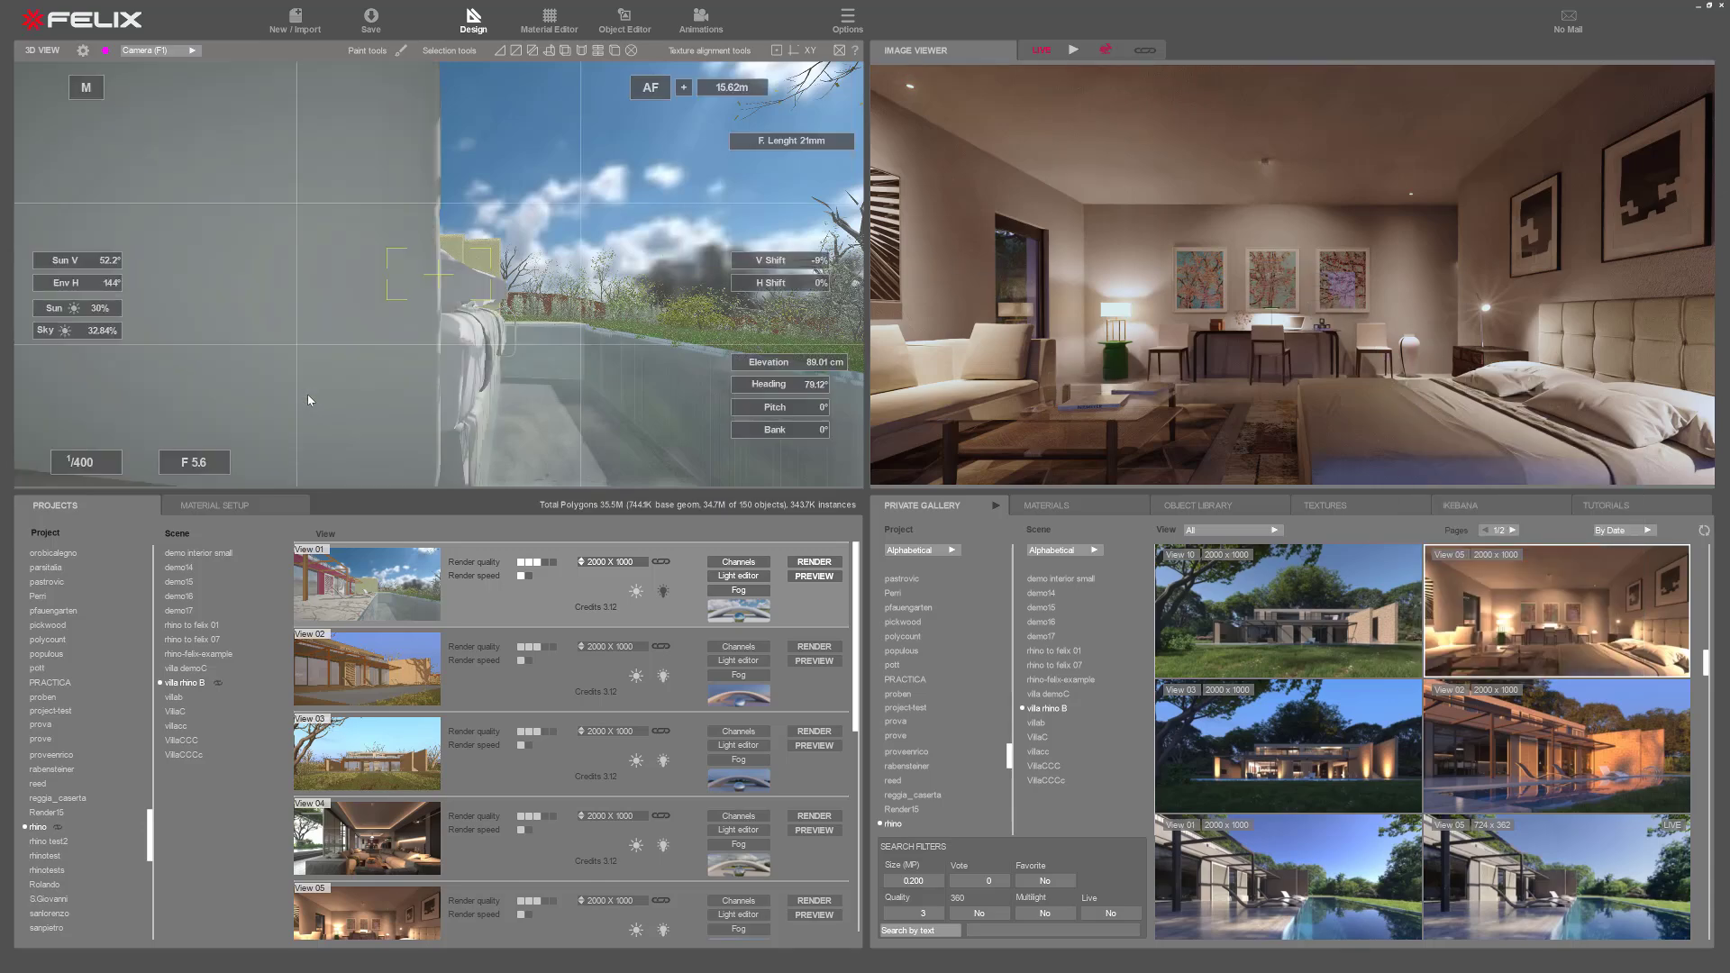
{"action": "left_click", "coordinate": [446, 359]}
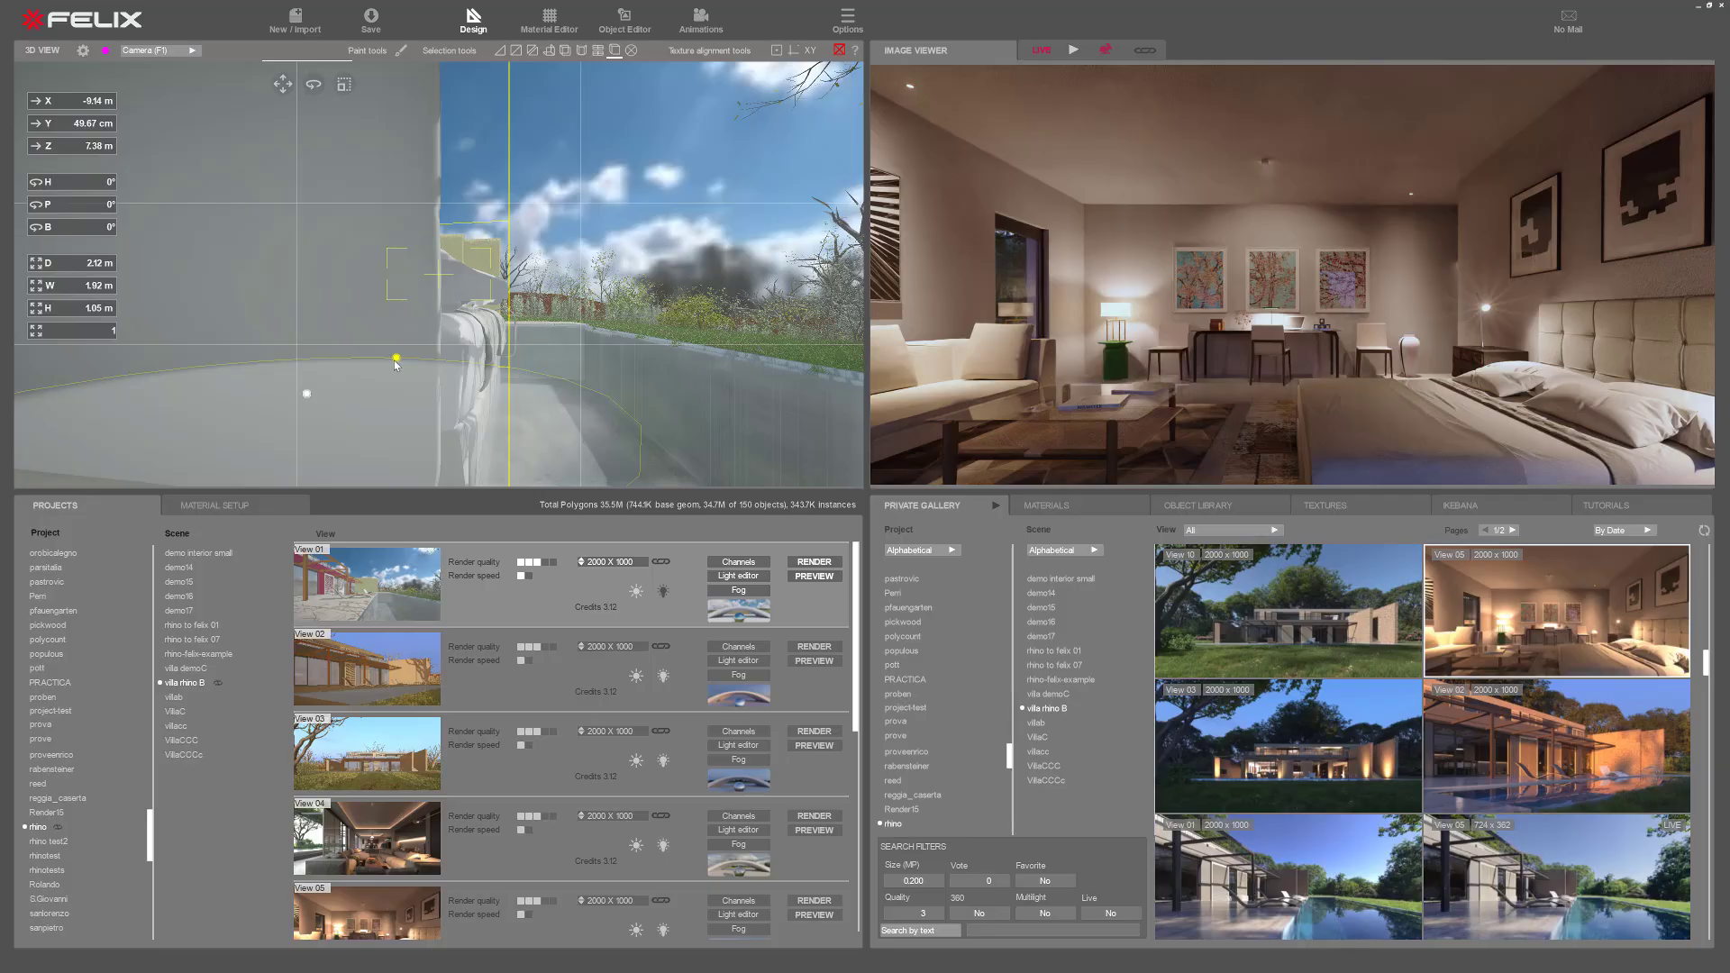
{"action": "left_click_drag", "start_coordinate": [307, 398], "coordinate": [1078, 582]}
Step: Copy a desk chair from the bedroom render onto the pool terrace, and delete the copied chair and bed
{"action": "mouse_move", "coordinate": [1217, 439]}
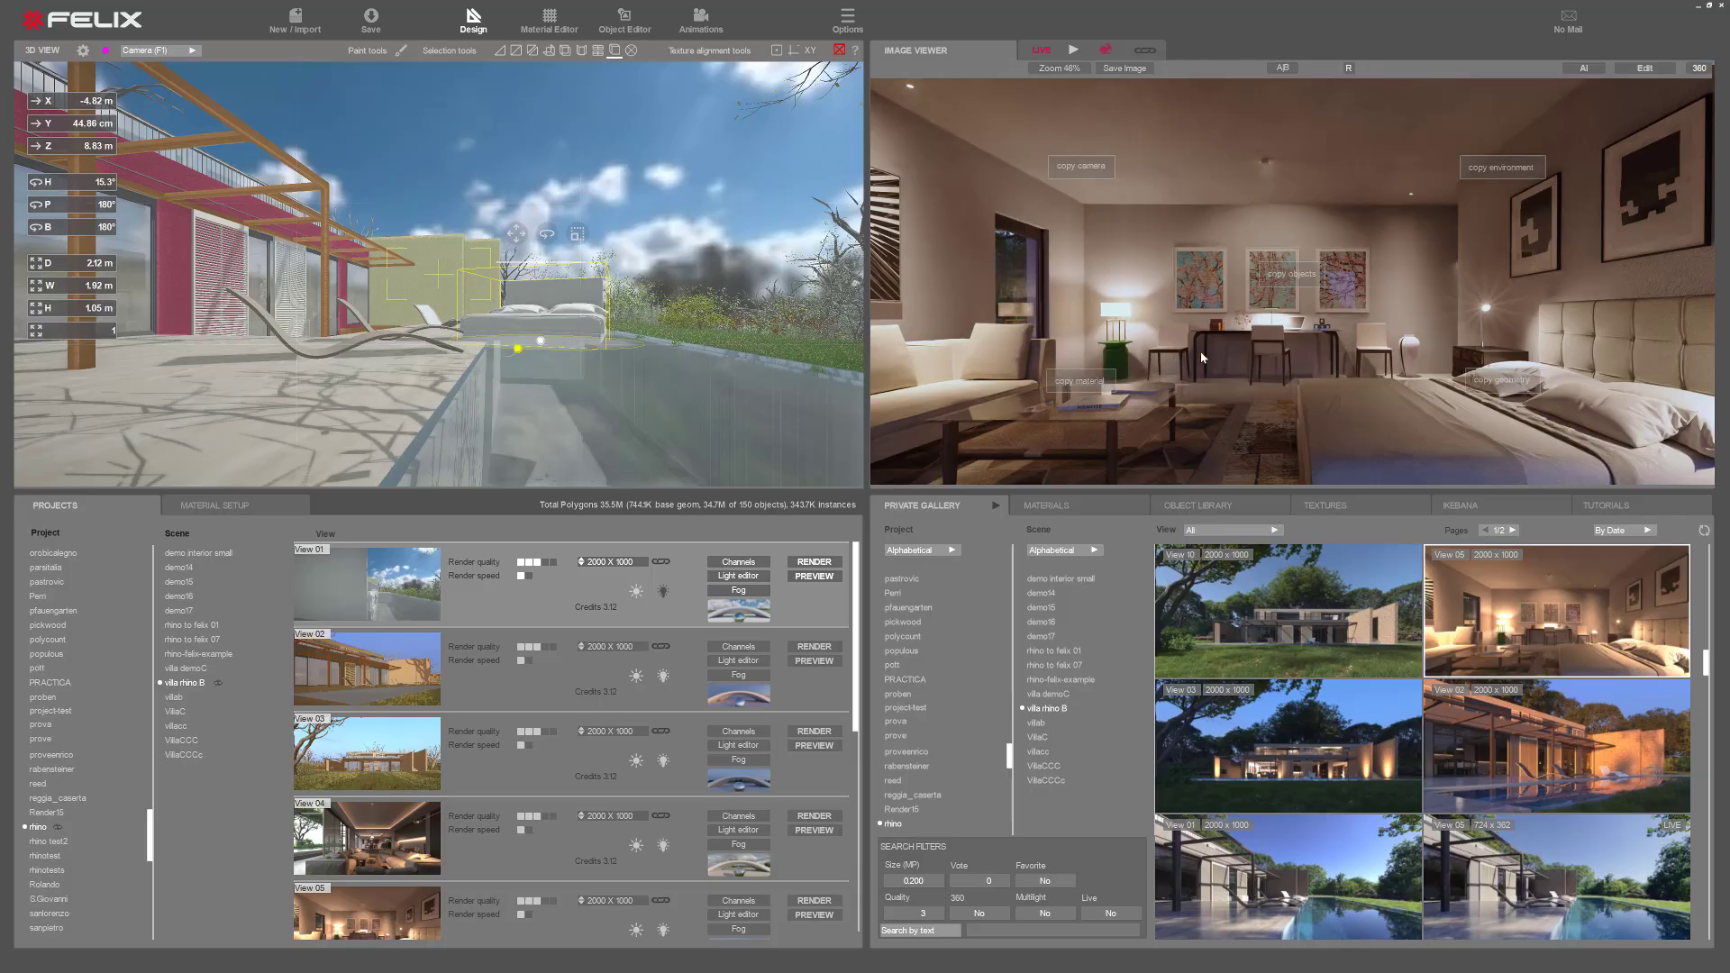
{"action": "left_click_drag", "start_coordinate": [1280, 353], "coordinate": [248, 408]}
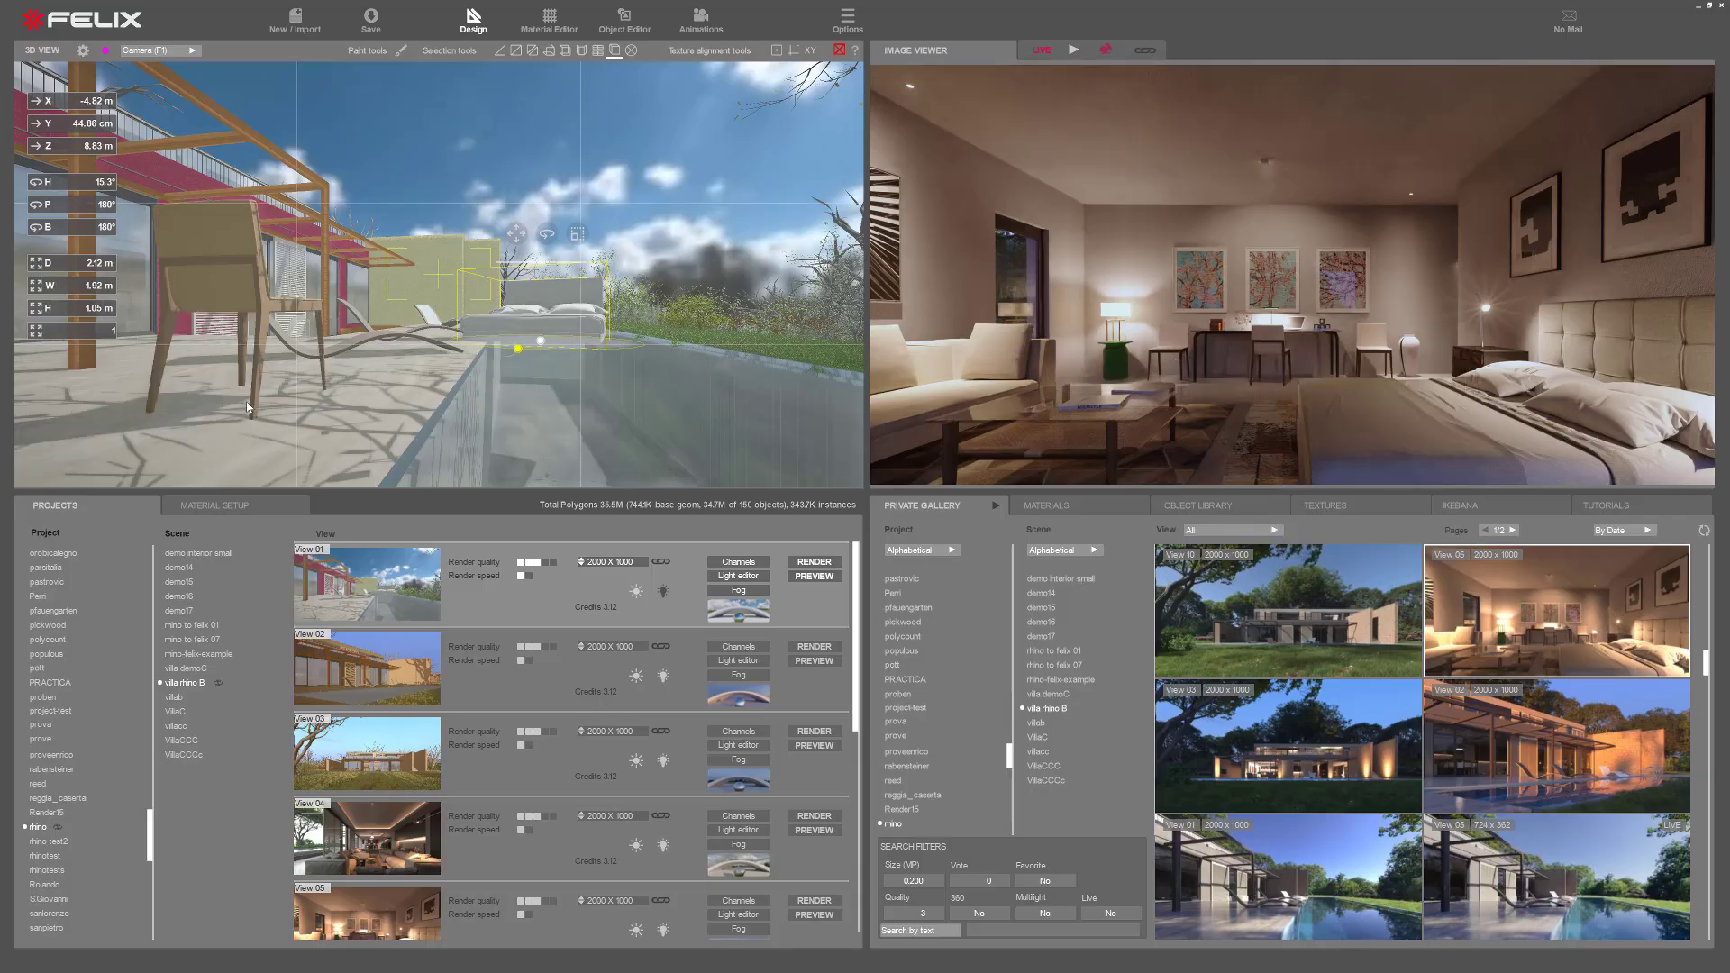
{"action": "left_click", "coordinate": [264, 304]}
{"action": "key", "text": "Delete"}
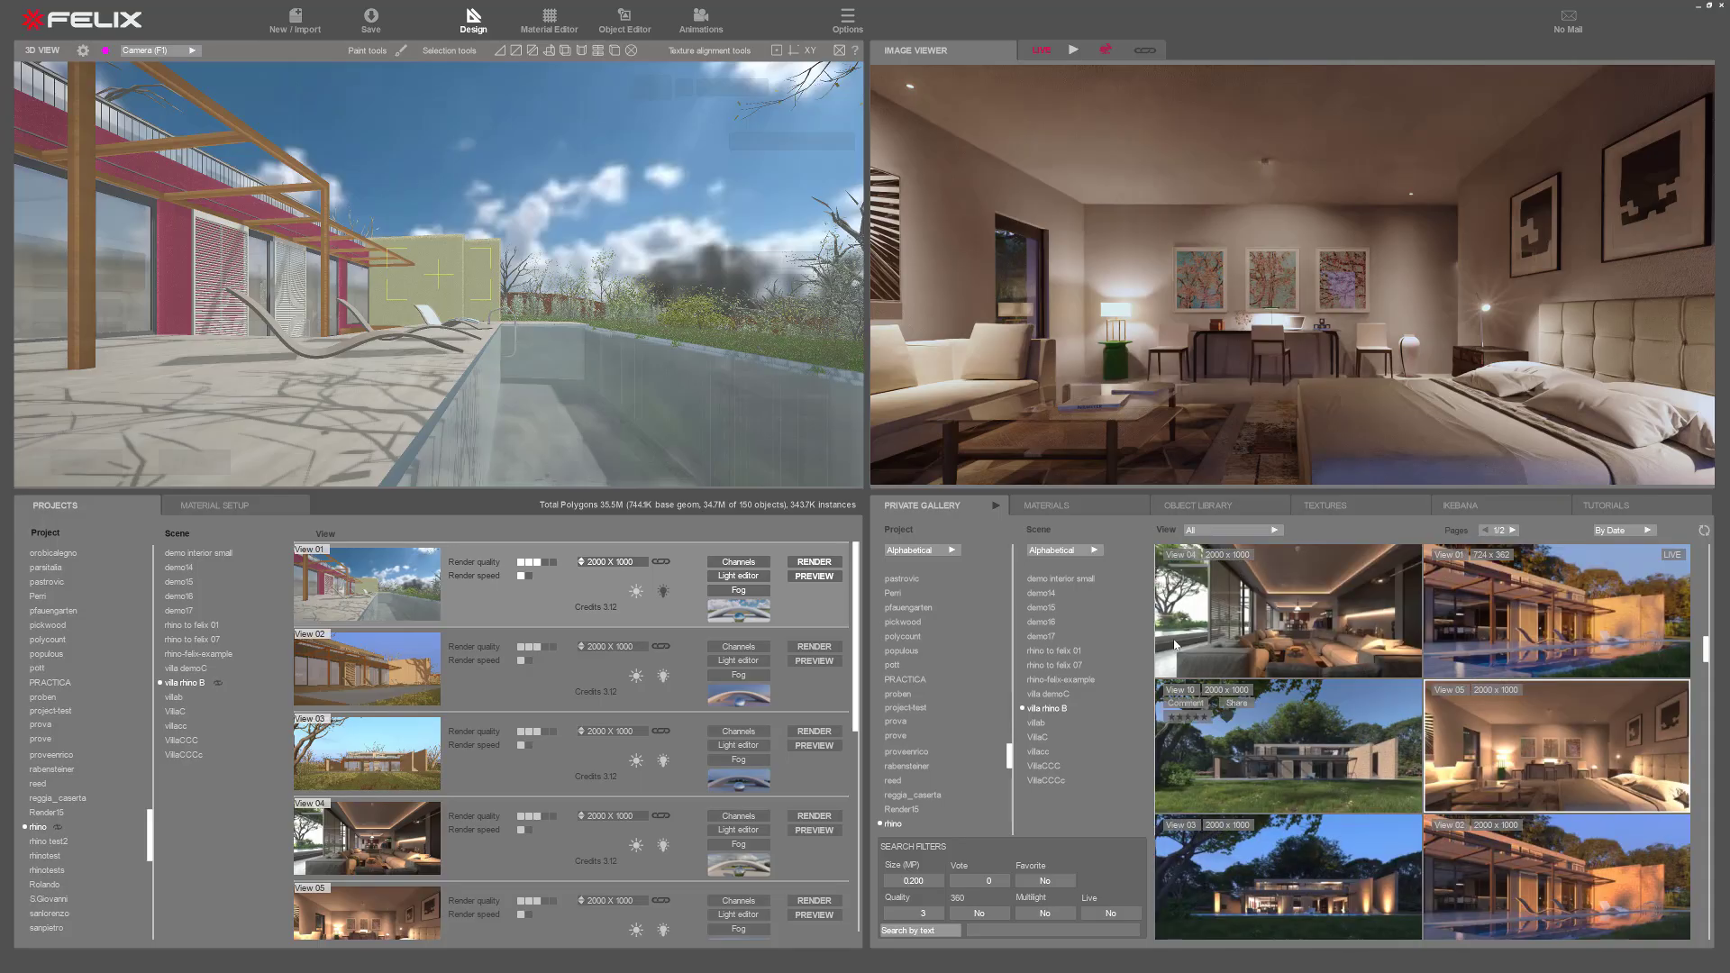
Step: Filter the private gallery to show only the View 01 renders
{"action": "left_click", "coordinate": [1235, 530]}
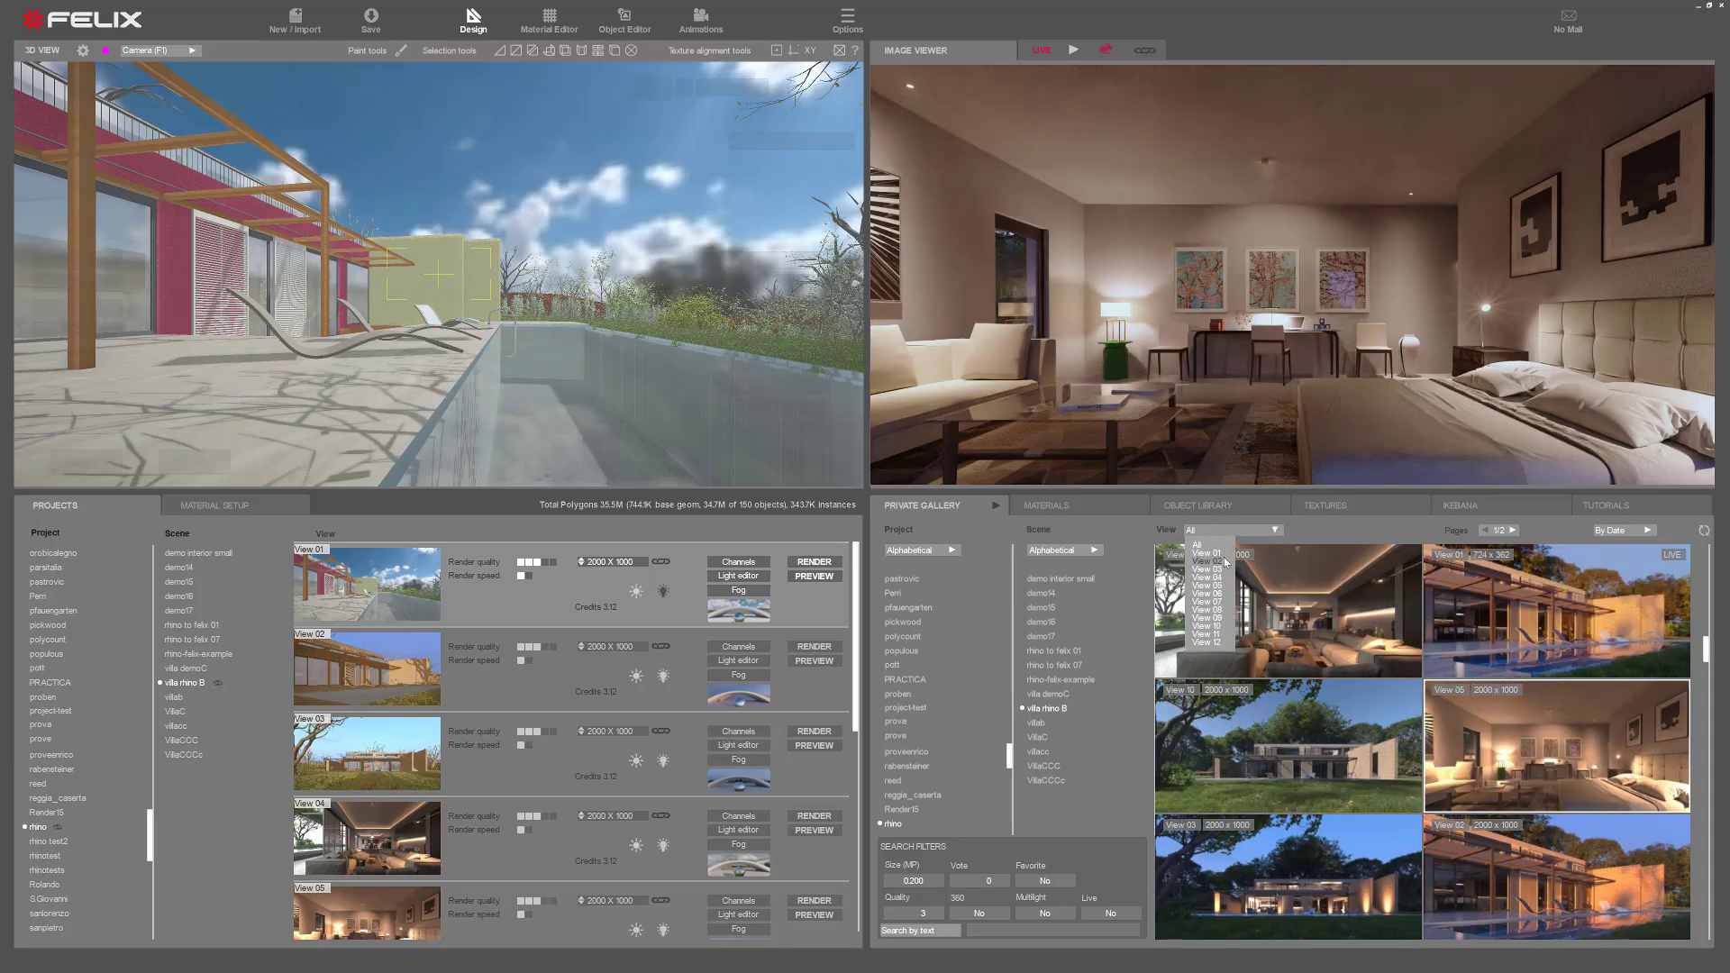
{"action": "left_click", "coordinate": [1209, 552]}
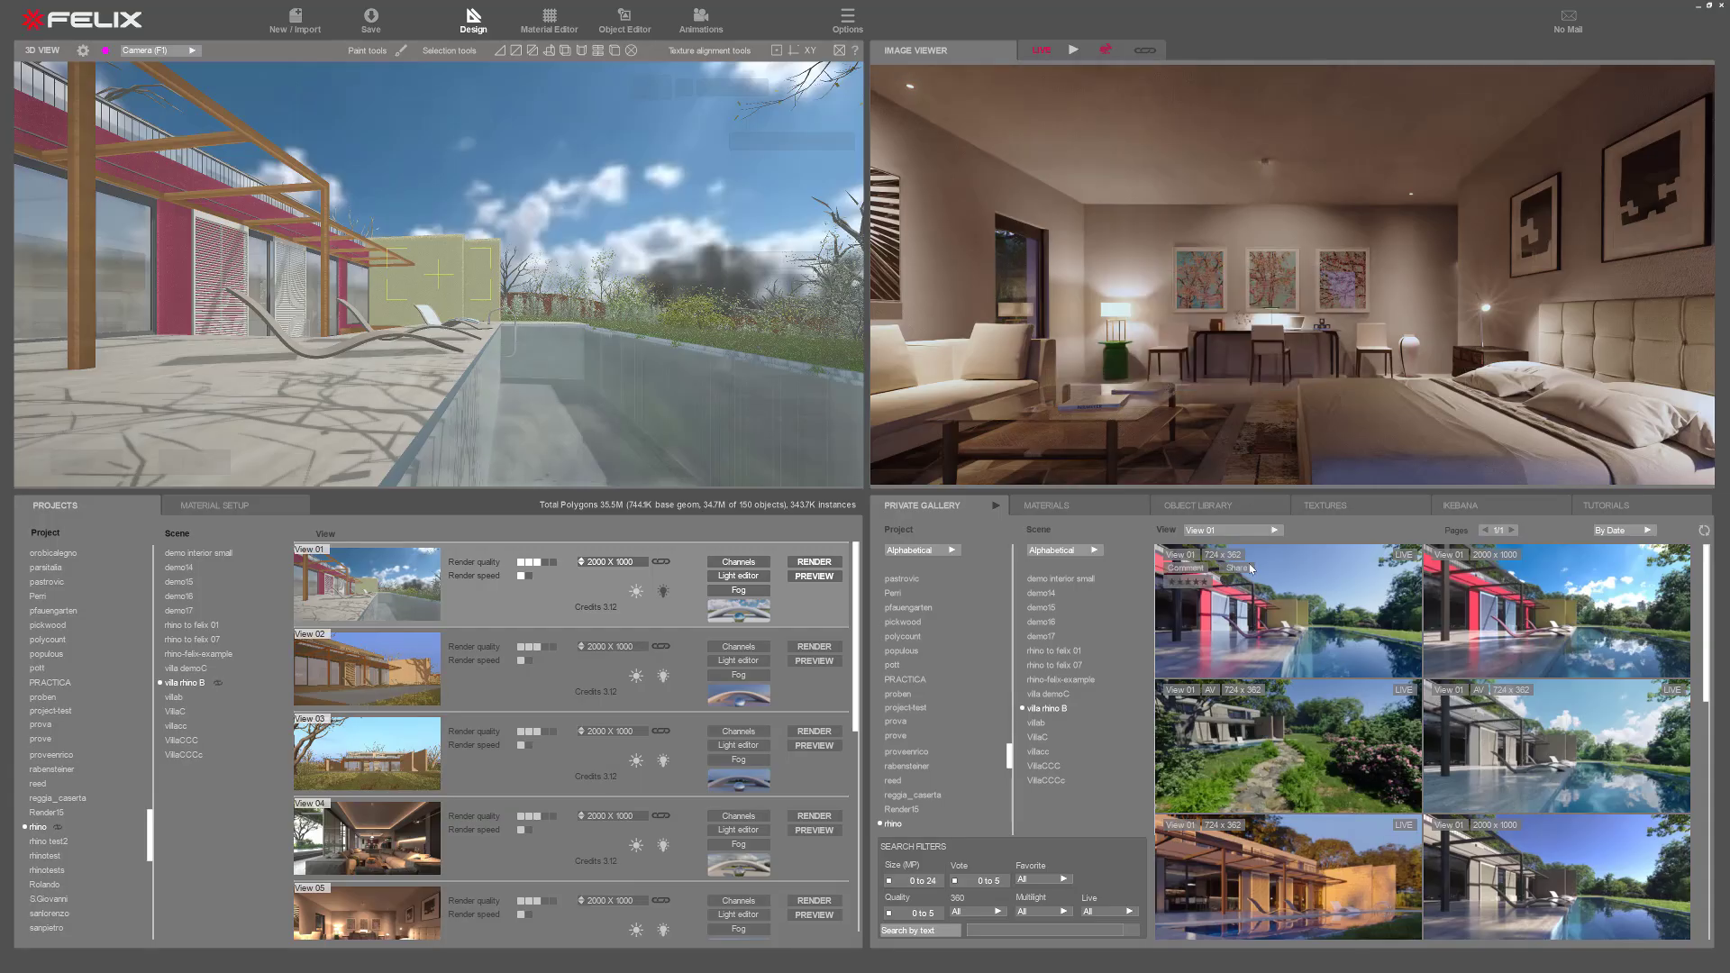
Step: Load several View 01 renders in turn, finishing with the 2000 x 1000 daylight render with neutral grey walls
{"action": "left_click", "coordinate": [1295, 602]}
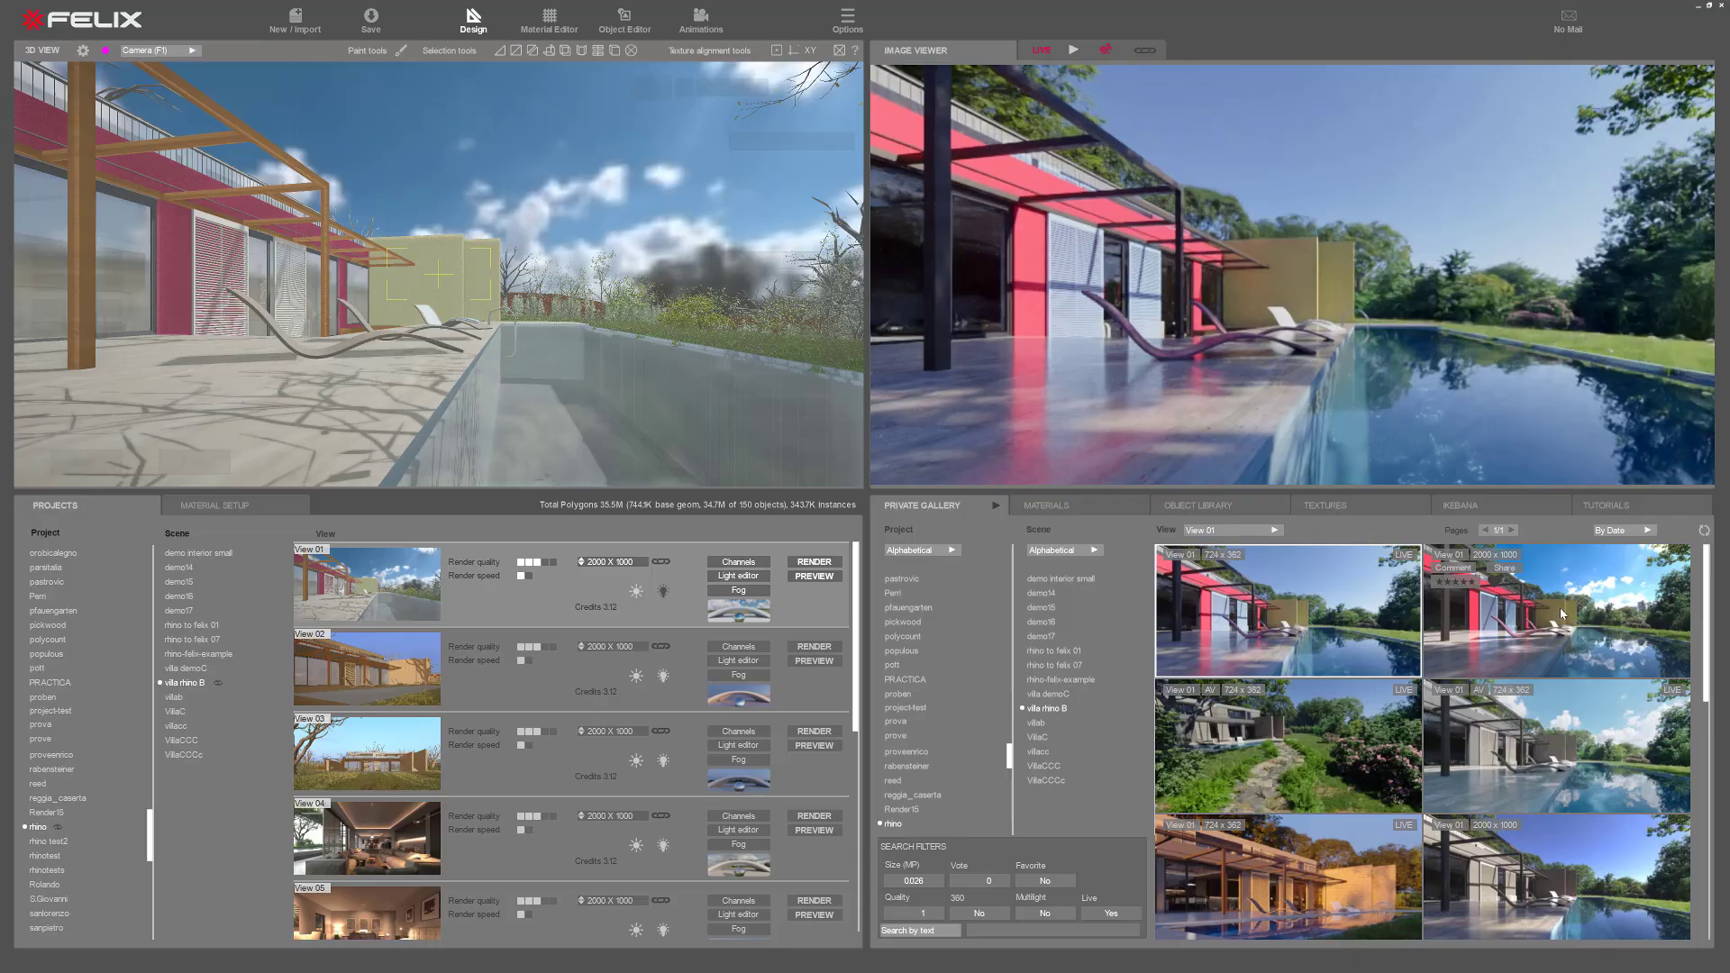
{"action": "left_click", "coordinate": [1561, 614]}
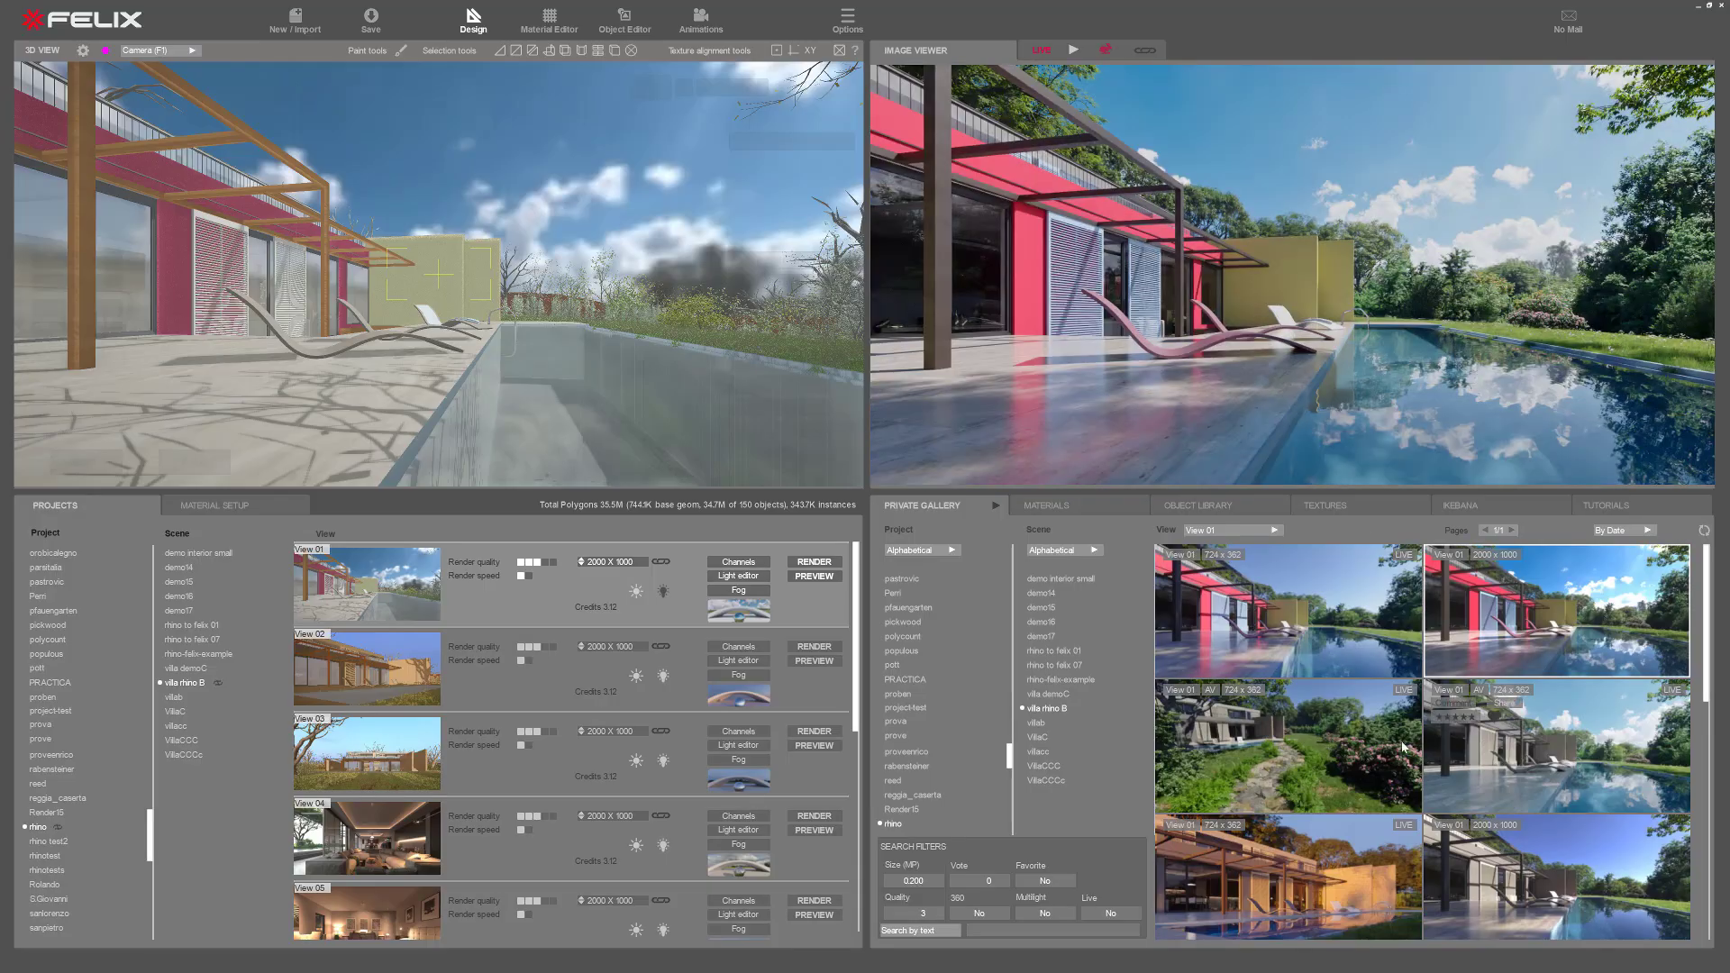
{"action": "scroll", "coordinate": [1562, 748], "scroll_direction": "down", "scroll_amount": 2}
{"action": "left_click", "coordinate": [1539, 721]}
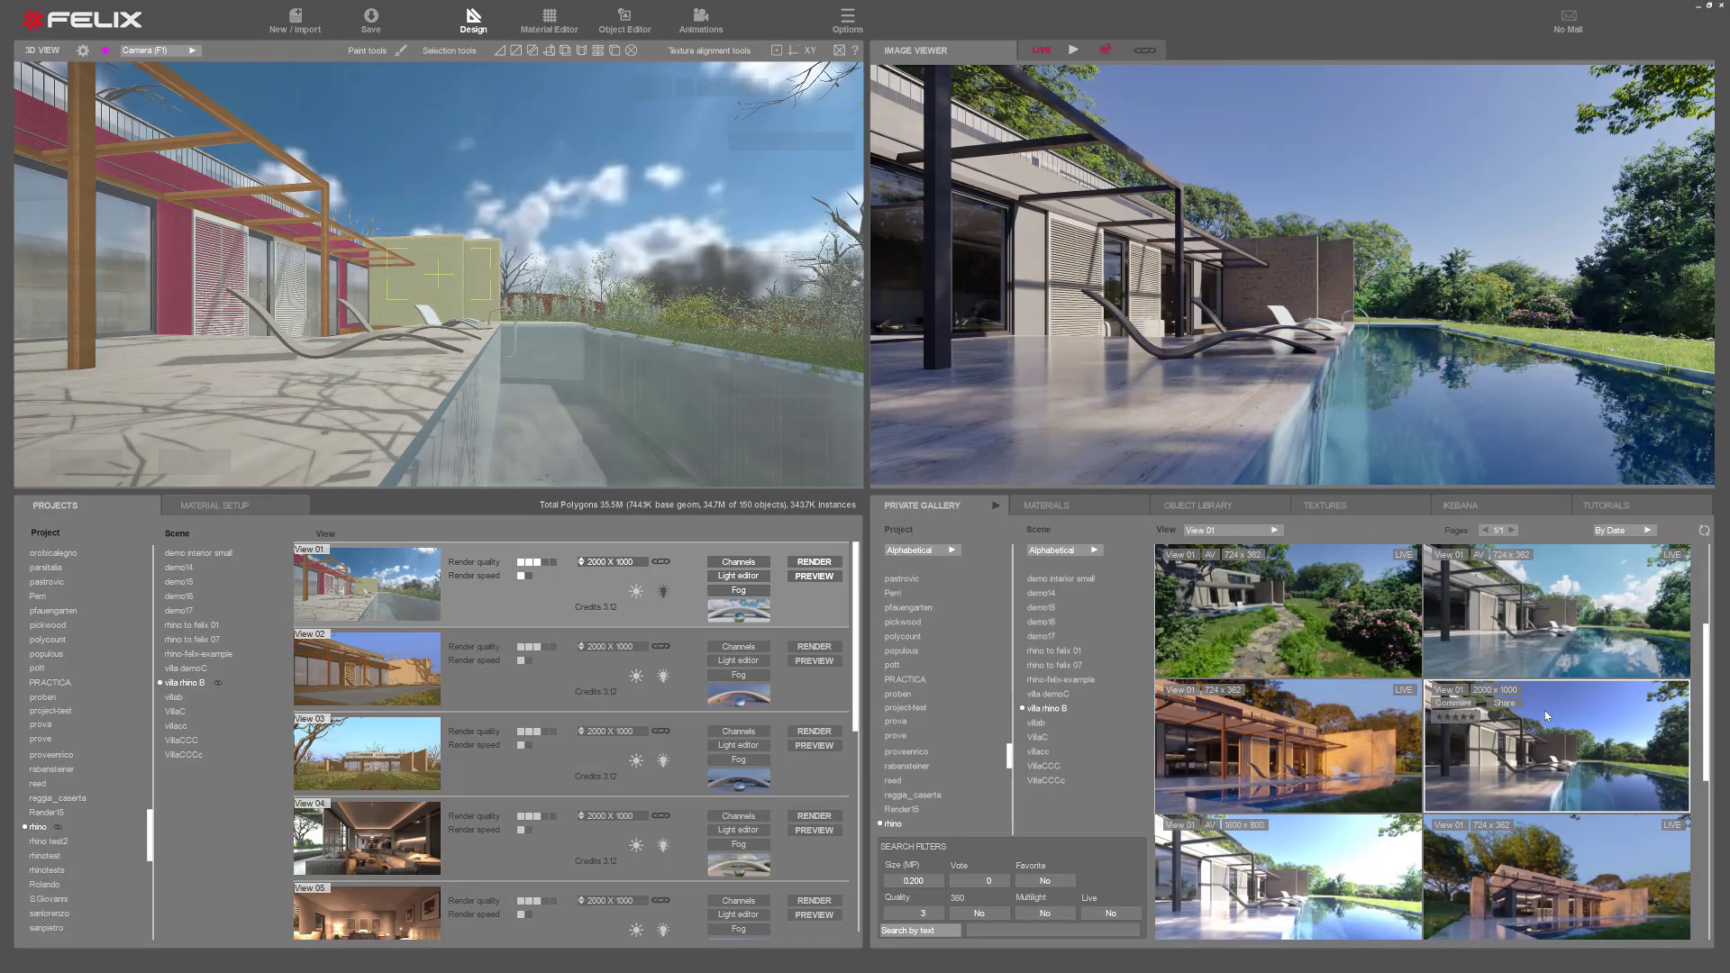
Step: Open the image info of the loaded View 01 render and look through its elements list
{"action": "right_click", "coordinate": [1544, 708]}
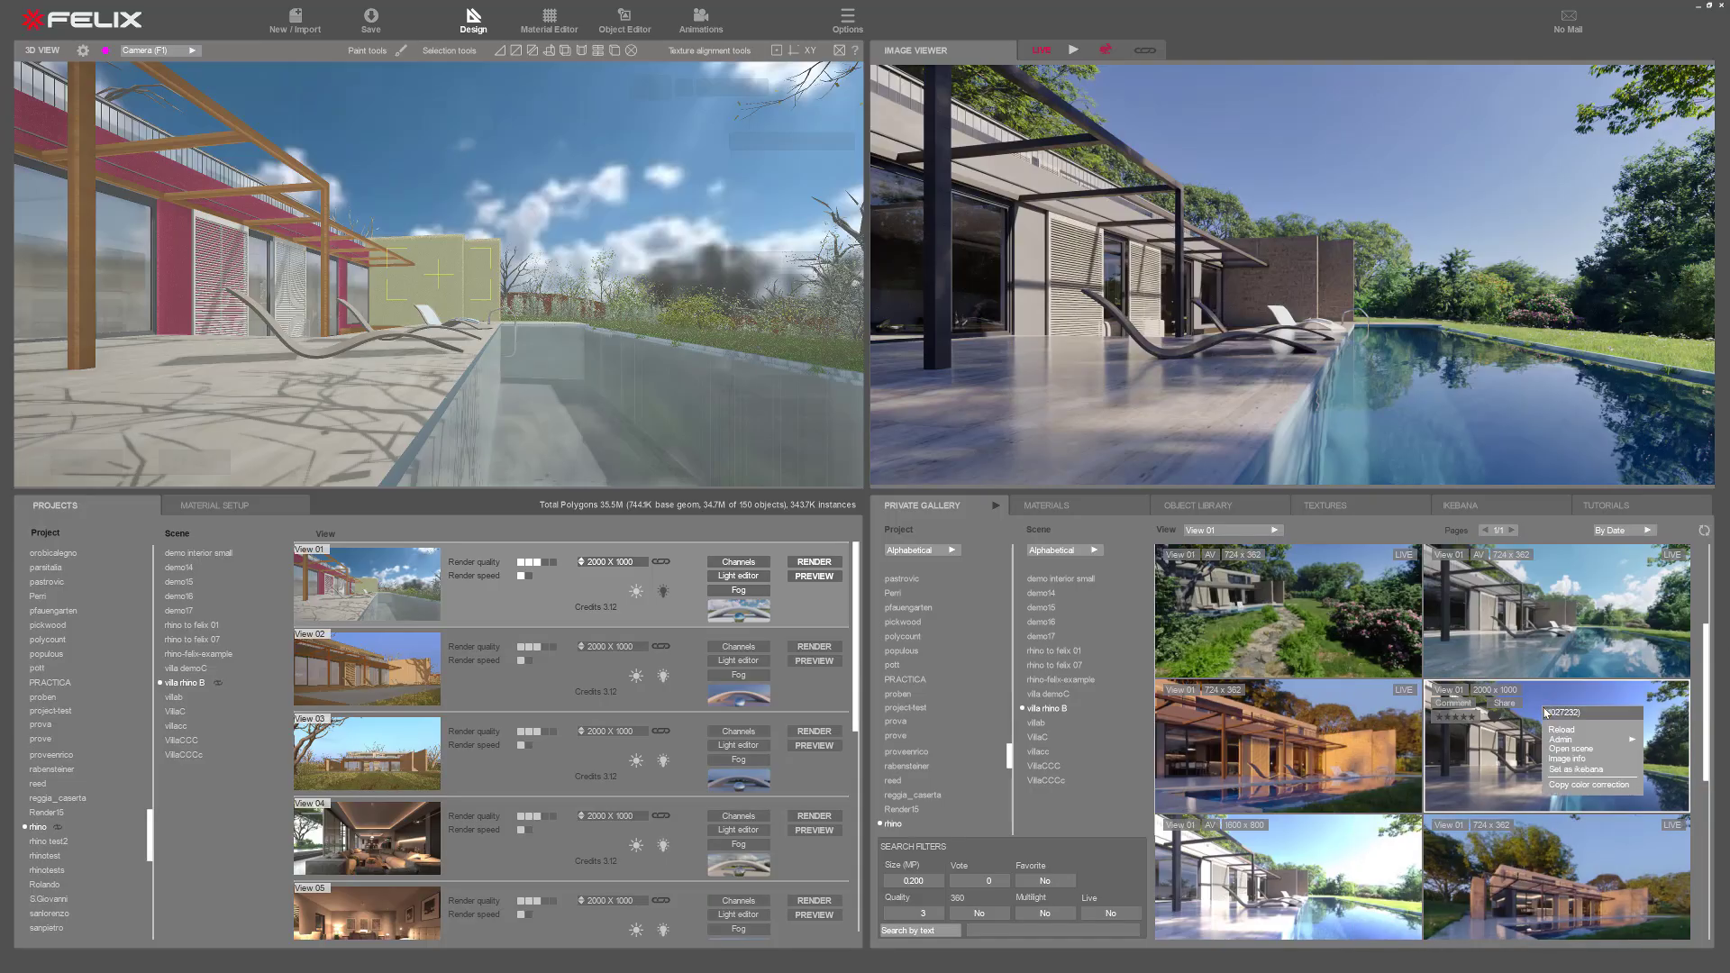
{"action": "left_click", "coordinate": [1566, 759]}
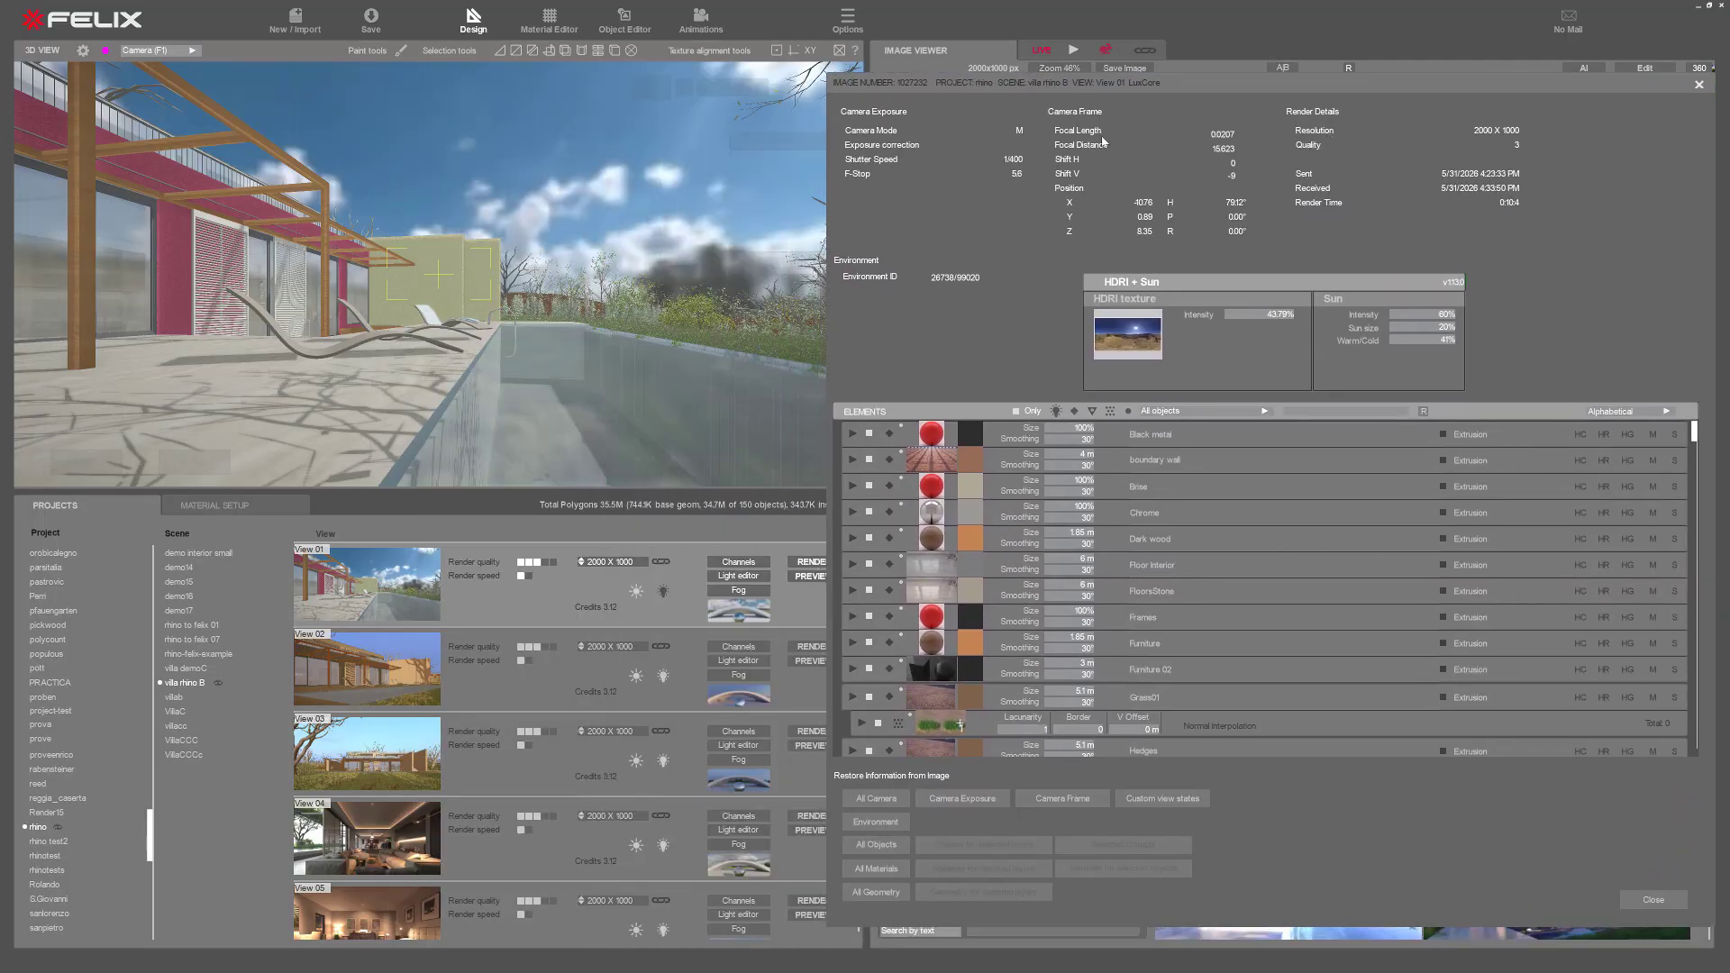
{"action": "scroll", "coordinate": [1458, 654], "scroll_direction": "down", "scroll_amount": 10}
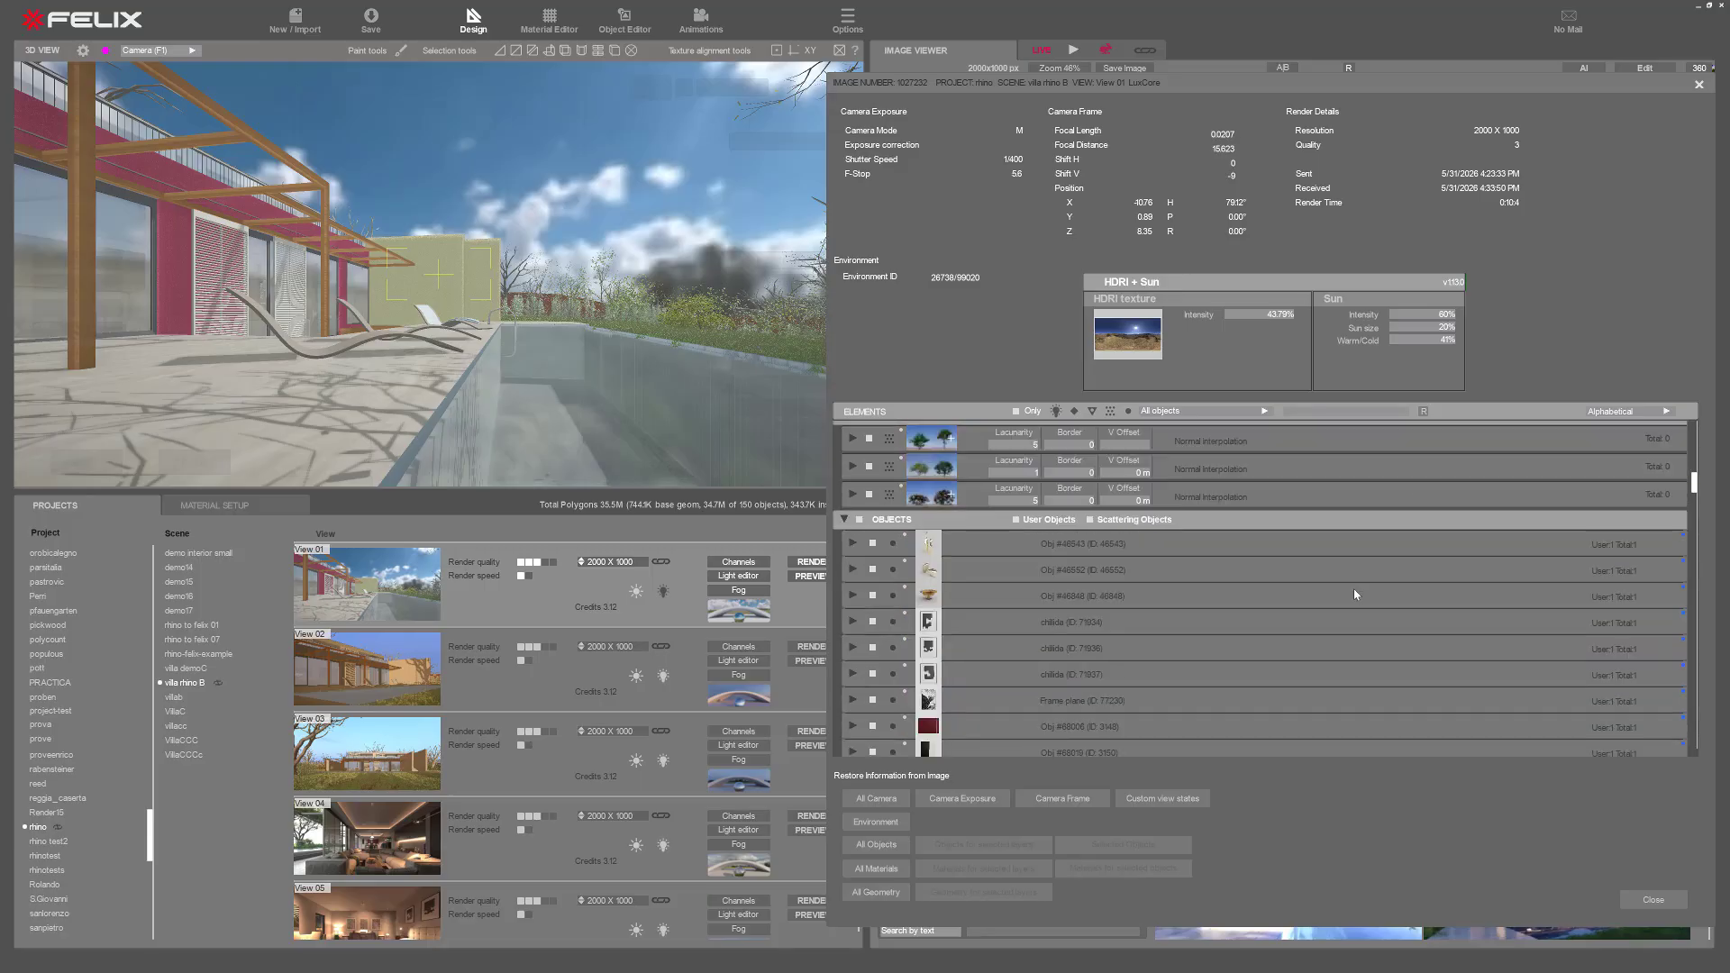
{"action": "scroll", "coordinate": [1356, 589], "scroll_direction": "up", "scroll_amount": 10}
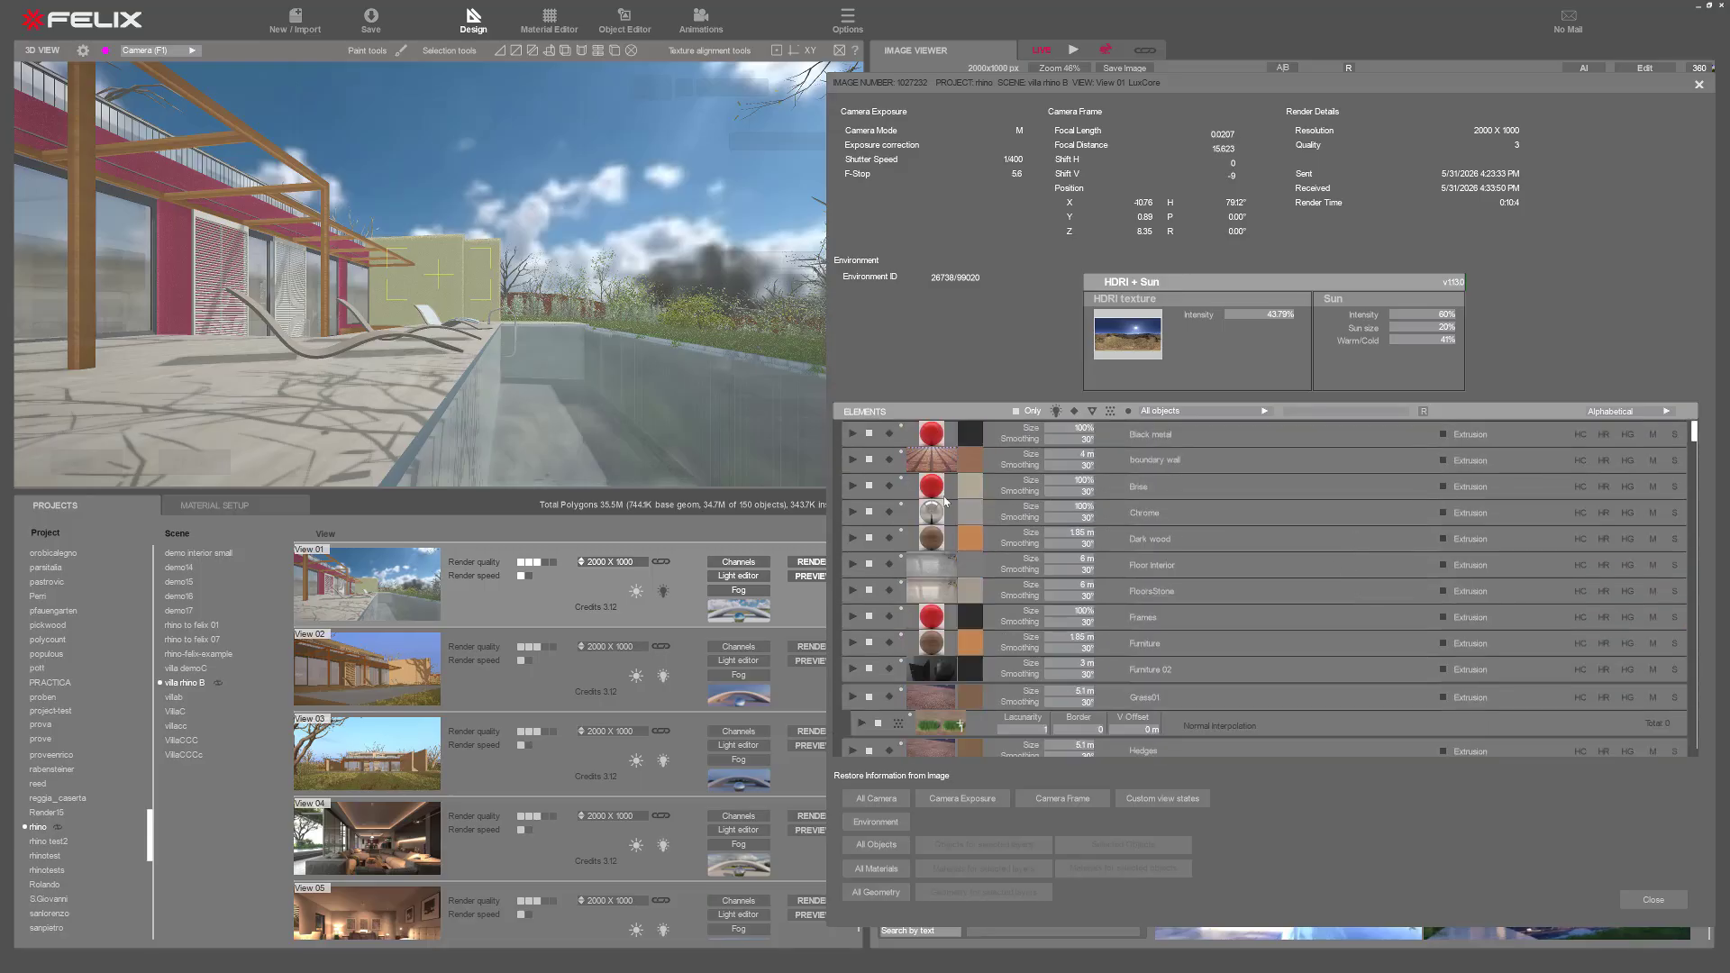
Step: Copy the render's boundary wall brick material onto the yellow boundary wall and the pink house walls in the 3D view
{"action": "left_click", "coordinate": [852, 459]}
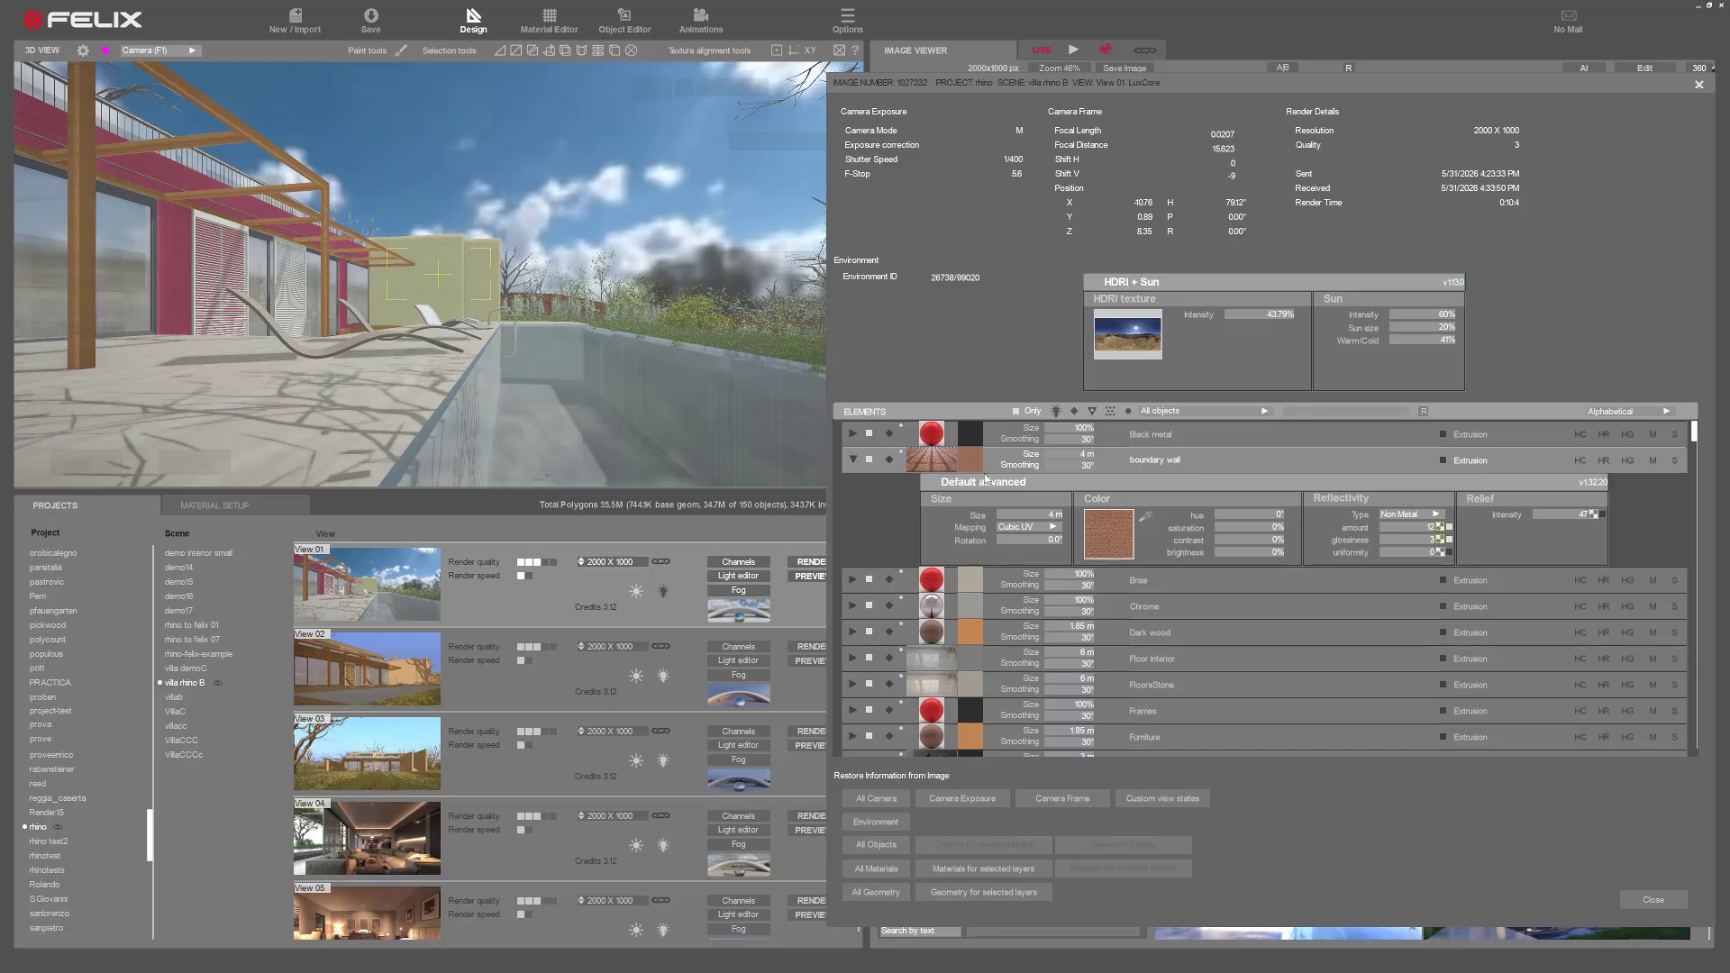
{"action": "left_click_drag", "start_coordinate": [948, 466], "coordinate": [453, 287]}
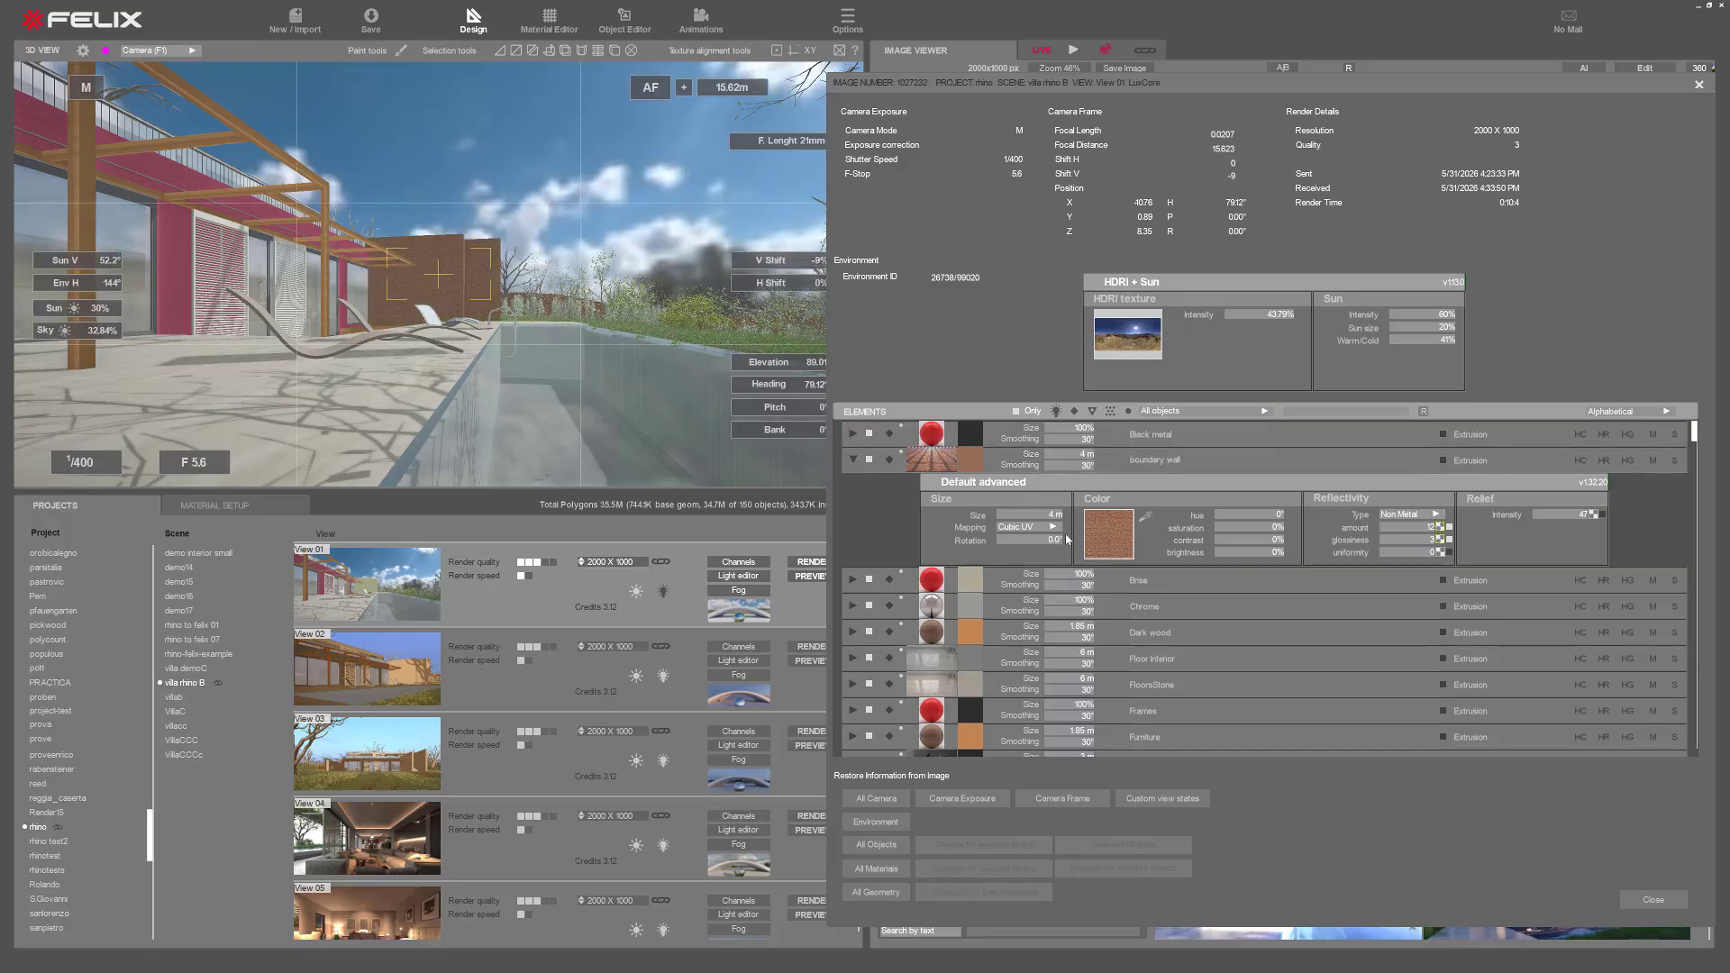
{"action": "left_click_drag", "start_coordinate": [948, 466], "coordinate": [168, 197]}
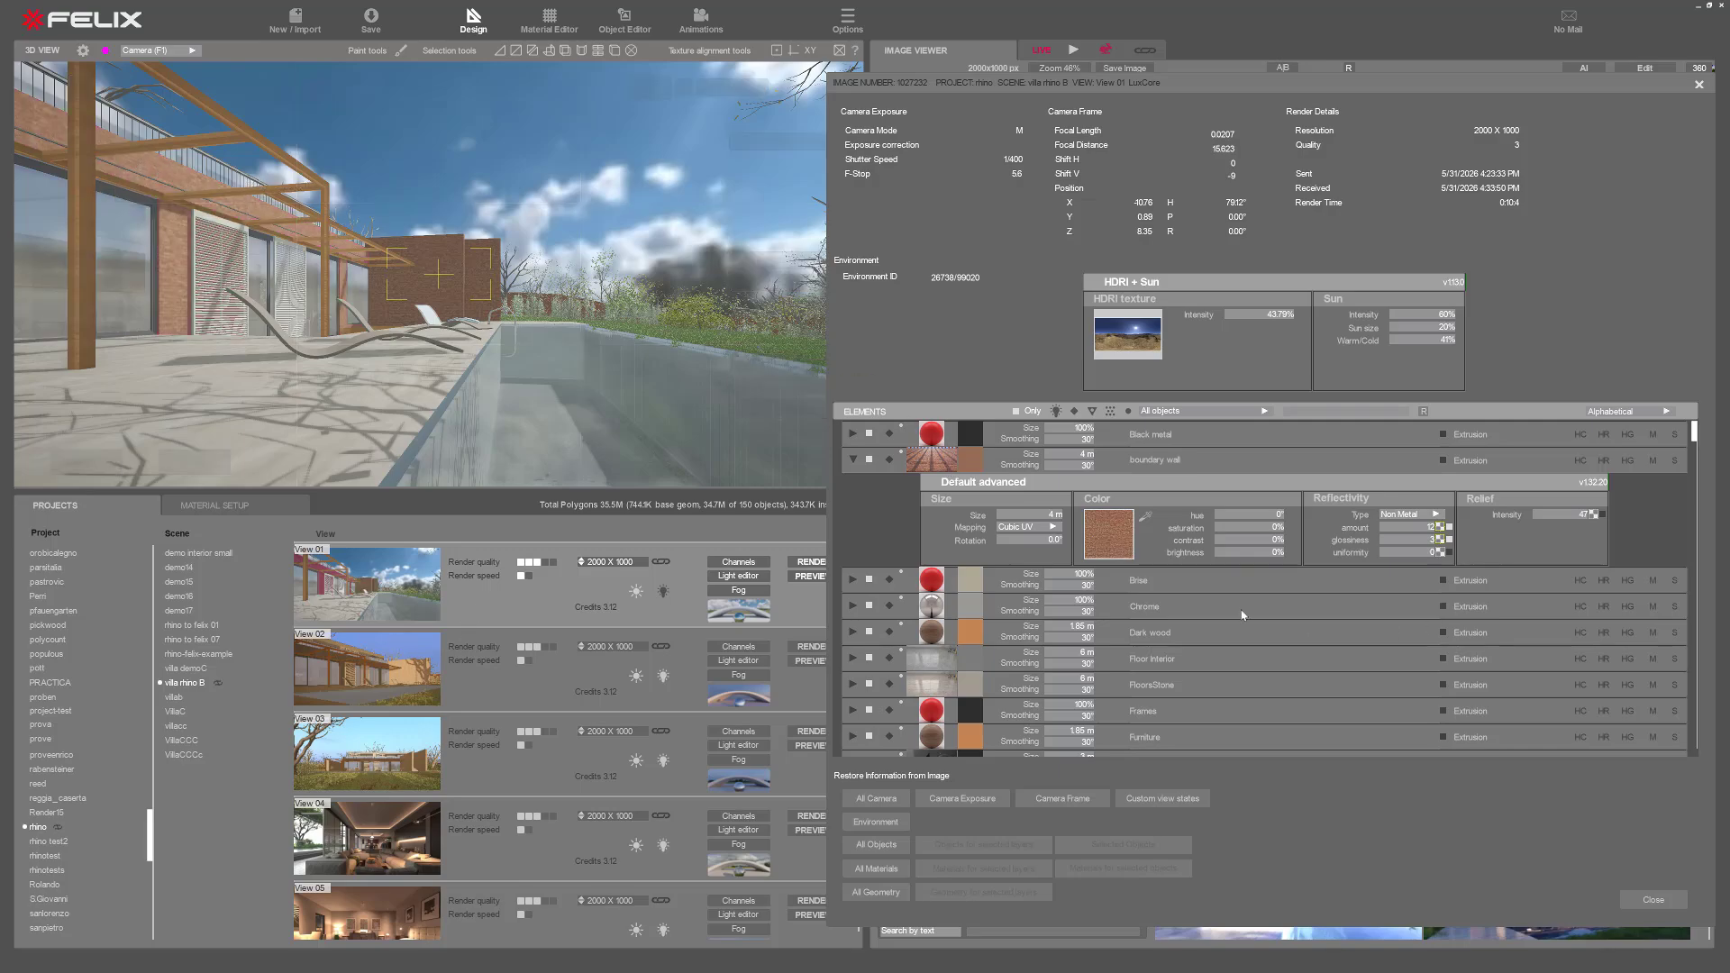
Step: Look through the render's remaining elements, examining its paint layers, objects and scattered plants
{"action": "scroll", "coordinate": [1242, 615], "scroll_direction": "down", "scroll_amount": 15}
{"action": "scroll", "coordinate": [1107, 584], "scroll_direction": "down", "scroll_amount": 10}
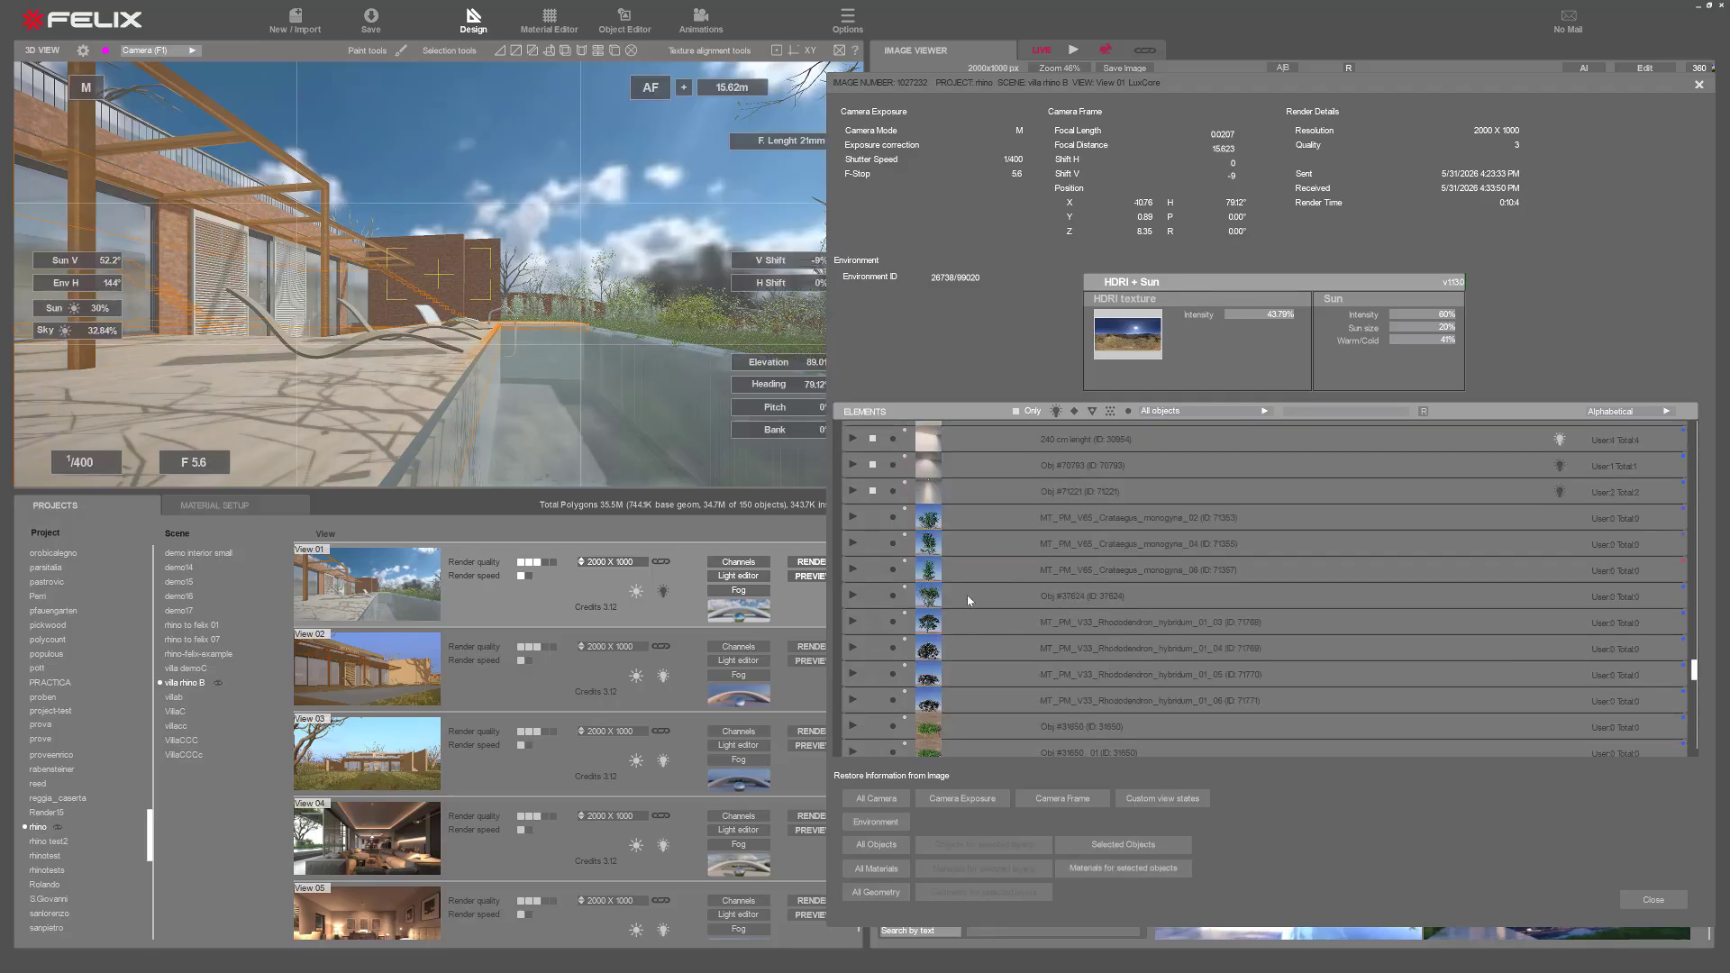
{"action": "scroll", "coordinate": [1073, 619], "scroll_direction": "down", "scroll_amount": 4}
{"action": "scroll", "coordinate": [1074, 621], "scroll_direction": "down", "scroll_amount": 3}
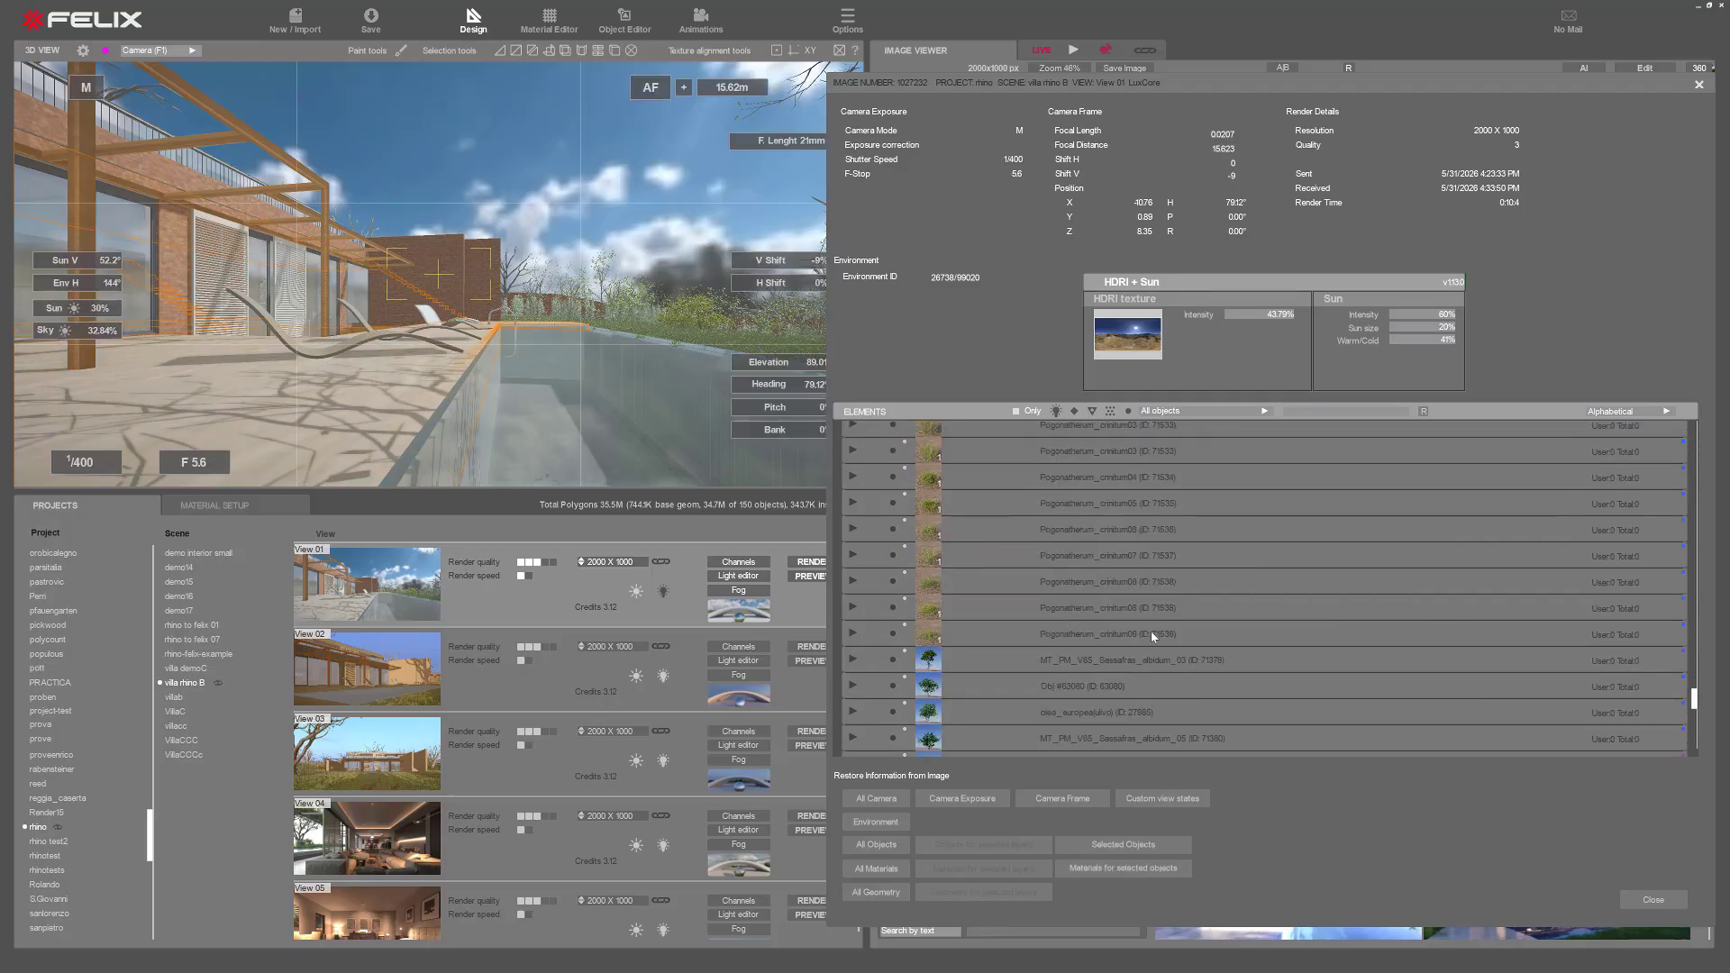
{"action": "scroll", "coordinate": [1148, 606], "scroll_direction": "down", "scroll_amount": 5}
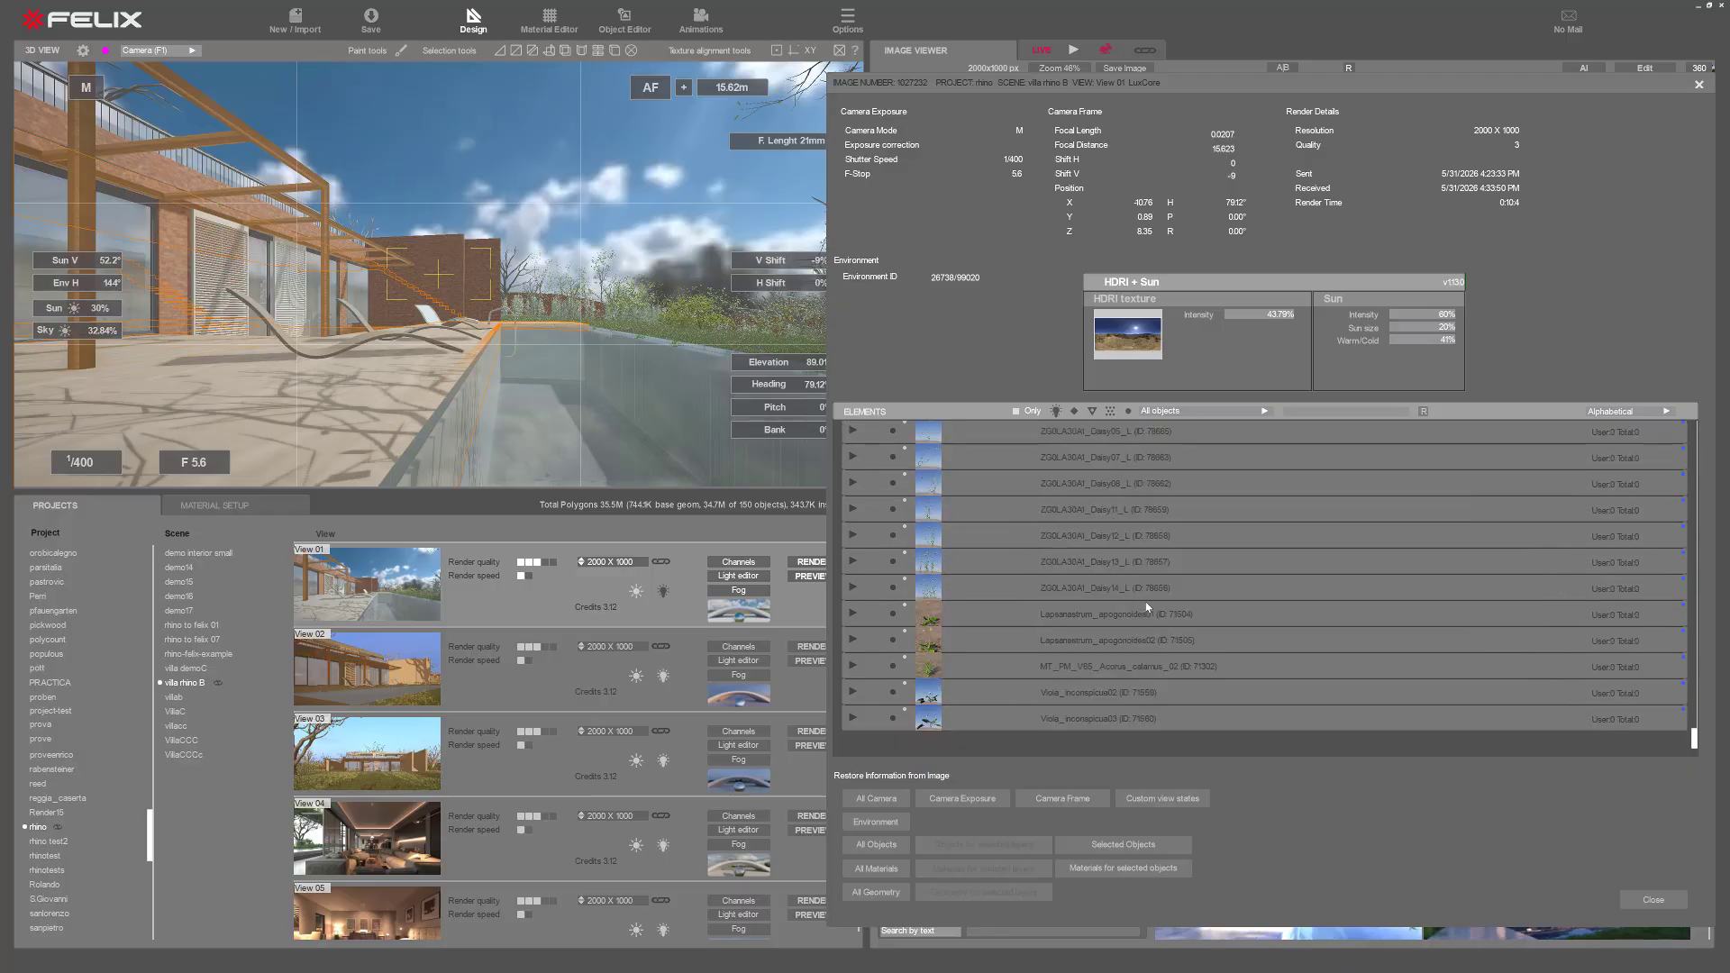
{"action": "scroll", "coordinate": [1144, 595], "scroll_direction": "up", "scroll_amount": 10}
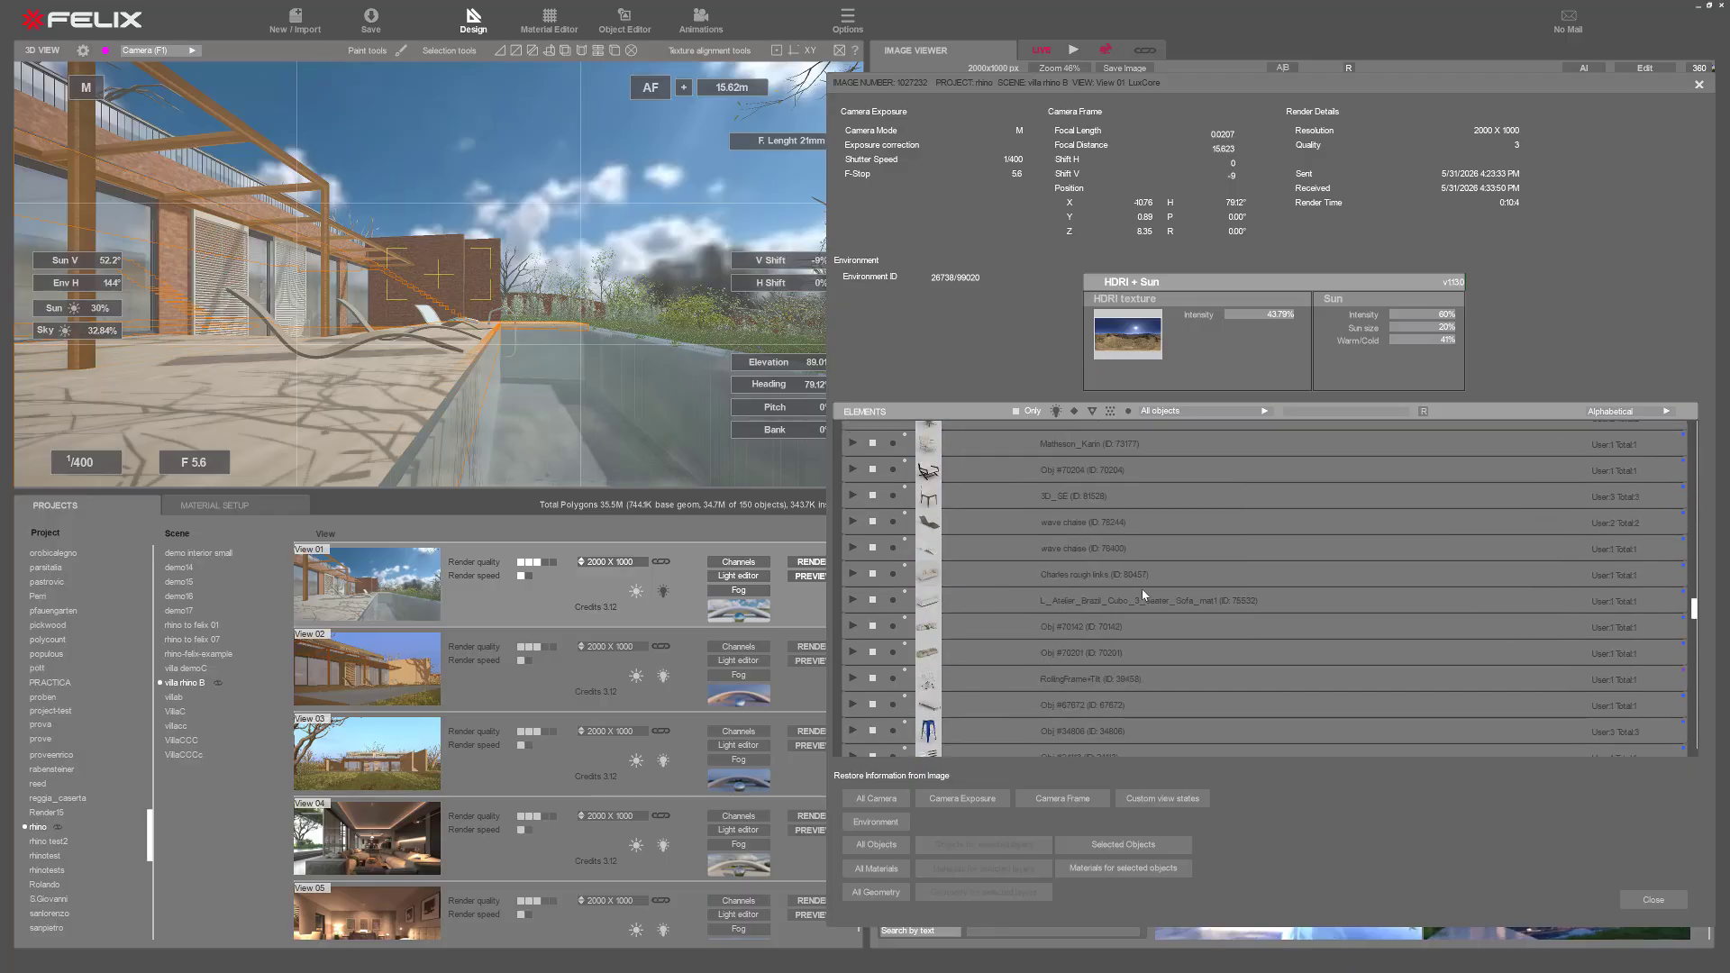
{"action": "scroll", "coordinate": [1142, 588], "scroll_direction": "up", "scroll_amount": 10}
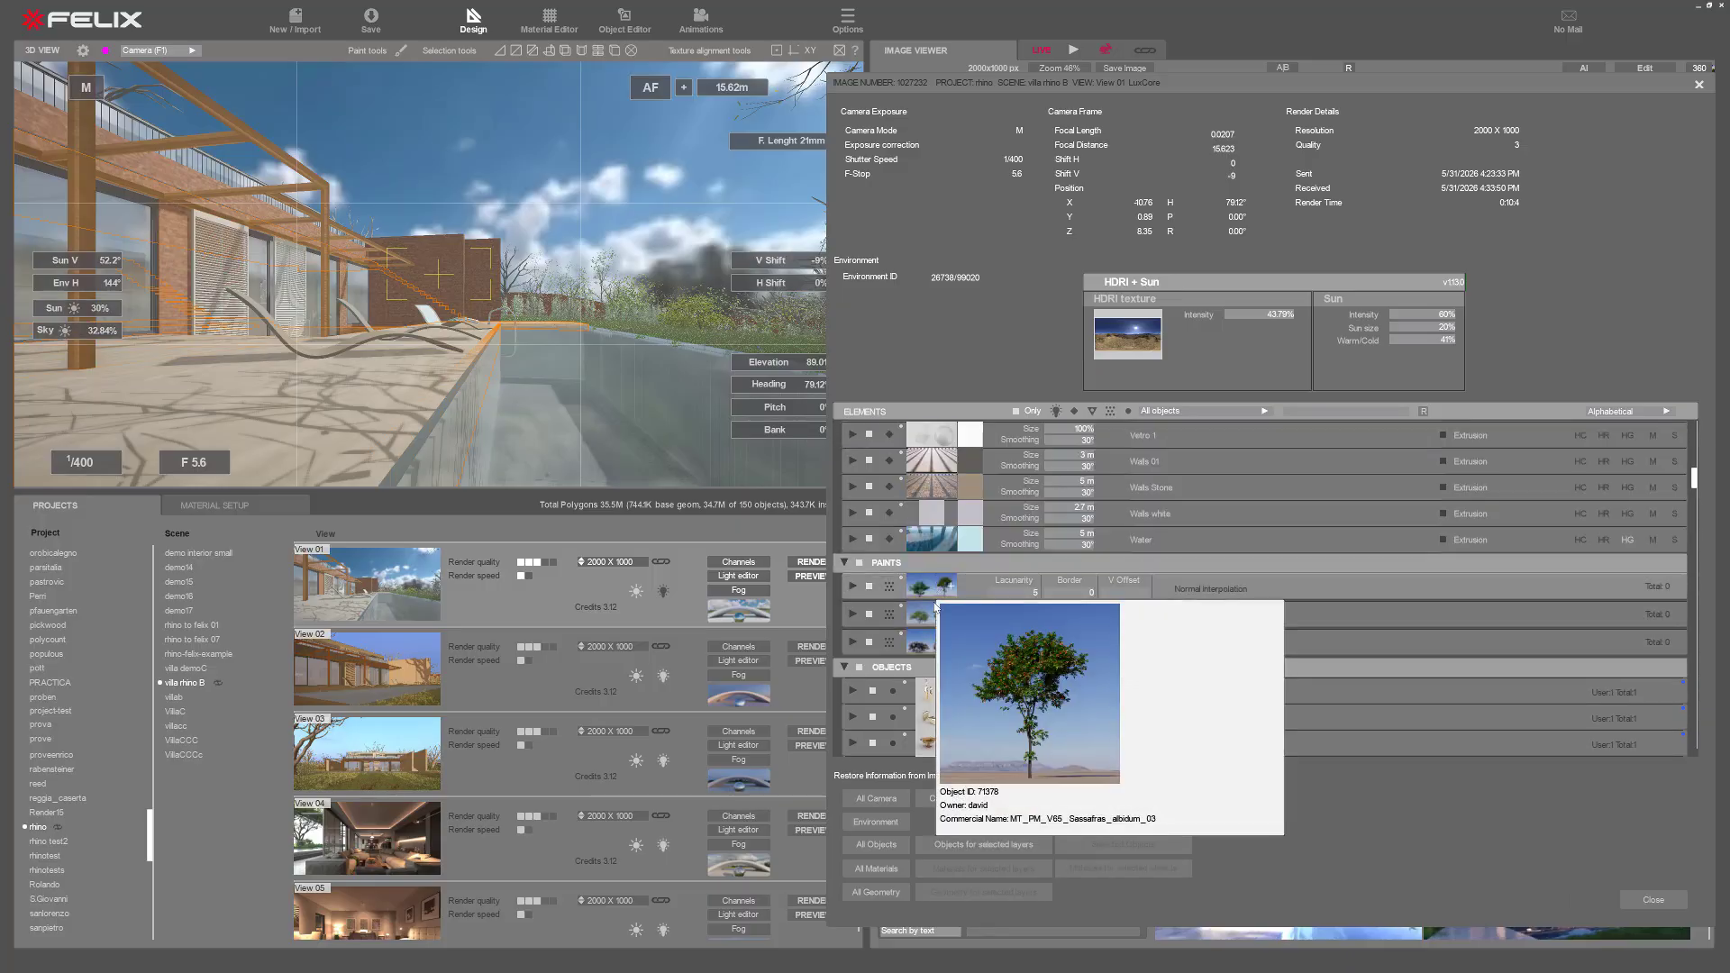
Step: Select the tree paint layer in the render's info and remove two tree paint layers from the scene's material setup
{"action": "left_click", "coordinate": [902, 586]}
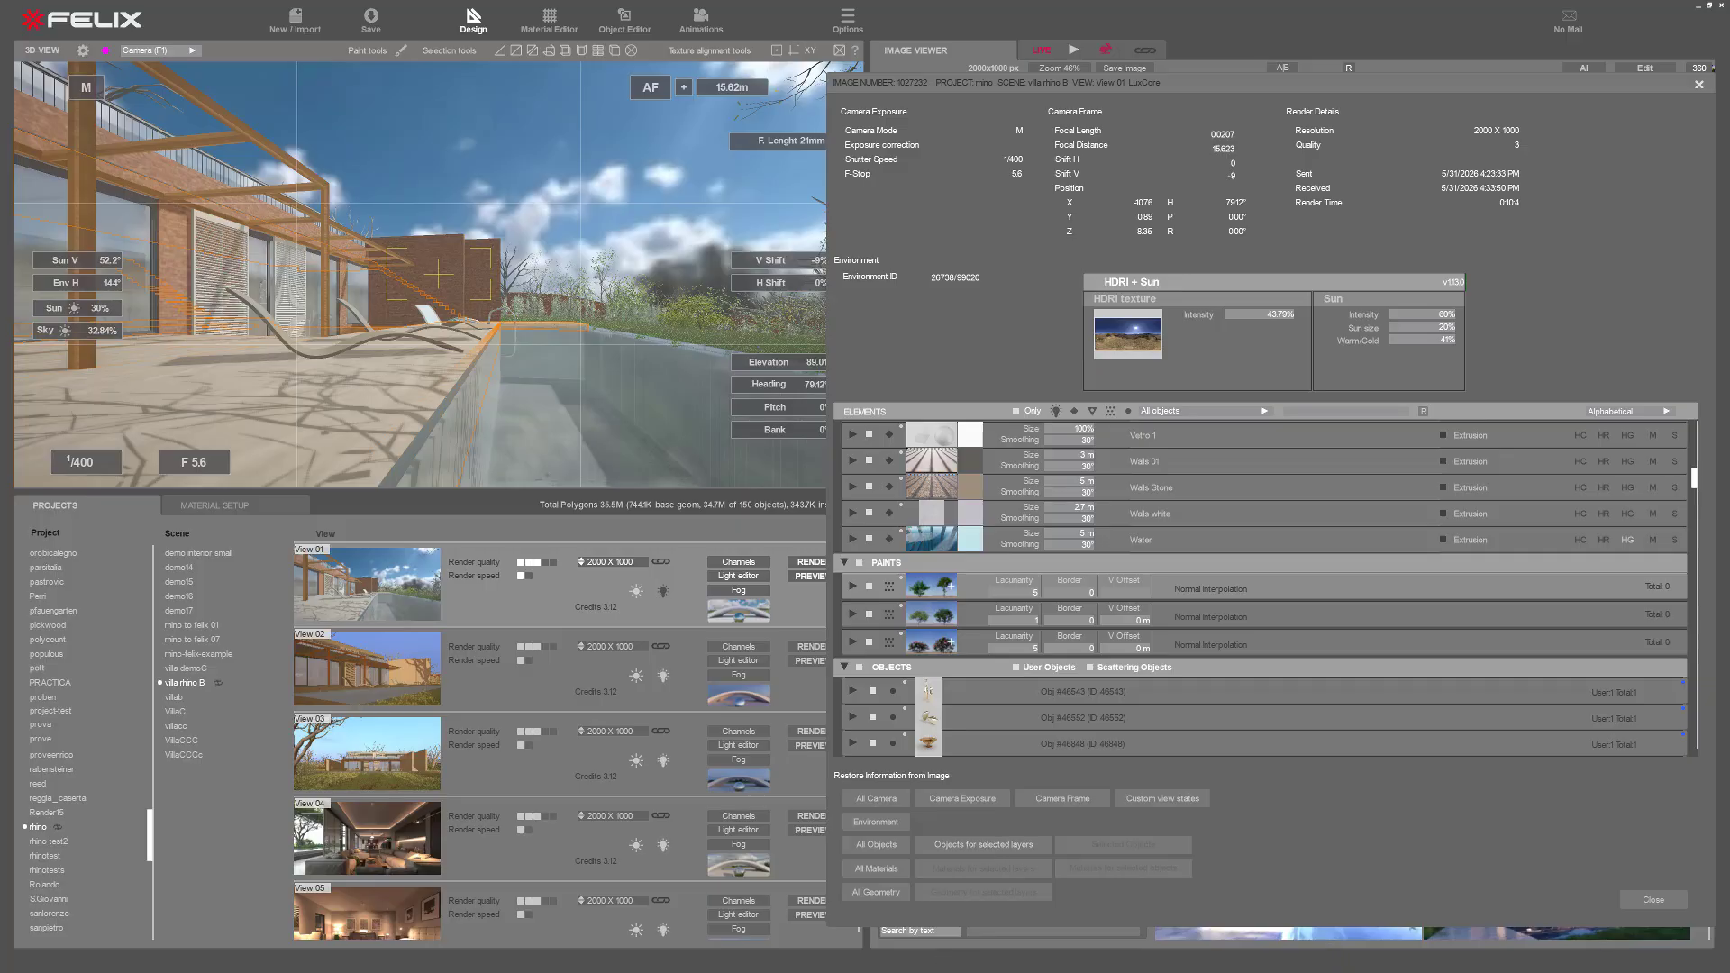
{"action": "left_click_drag", "start_coordinate": [497, 337], "coordinate": [403, 394]}
{"action": "left_click", "coordinate": [218, 507]}
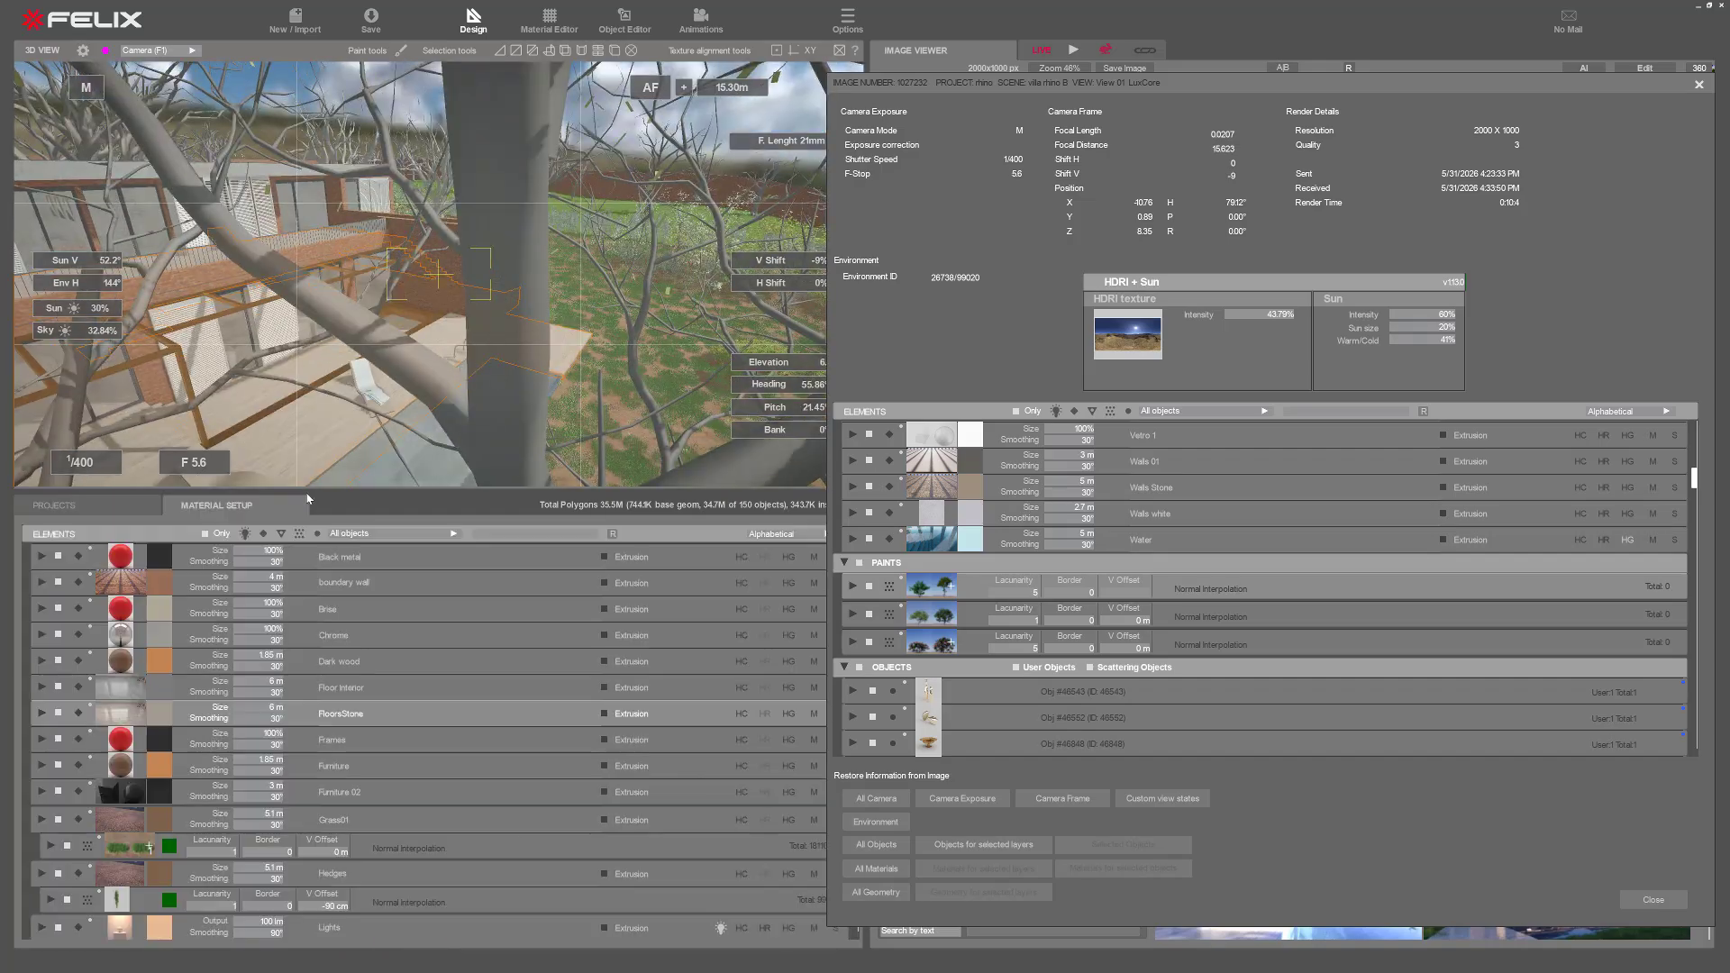
{"action": "scroll", "coordinate": [571, 372], "scroll_direction": "down", "scroll_amount": 10}
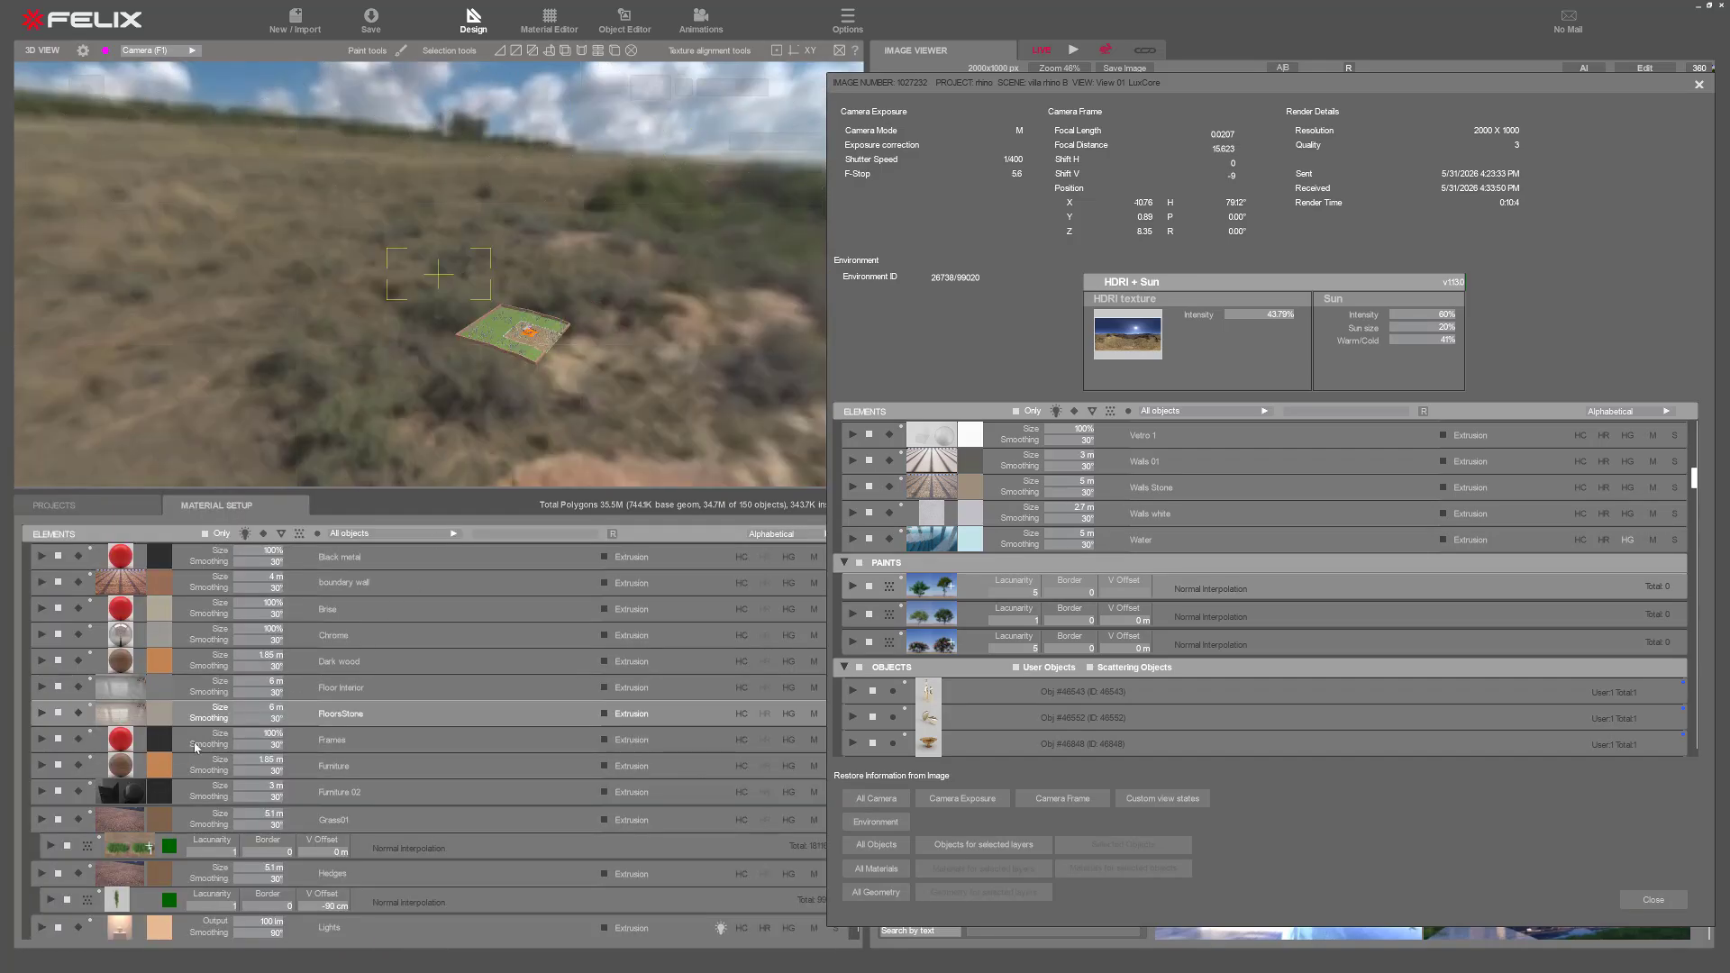
{"action": "scroll", "coordinate": [205, 732], "scroll_direction": "down", "scroll_amount": 5}
{"action": "scroll", "coordinate": [206, 733], "scroll_direction": "down", "scroll_amount": 4}
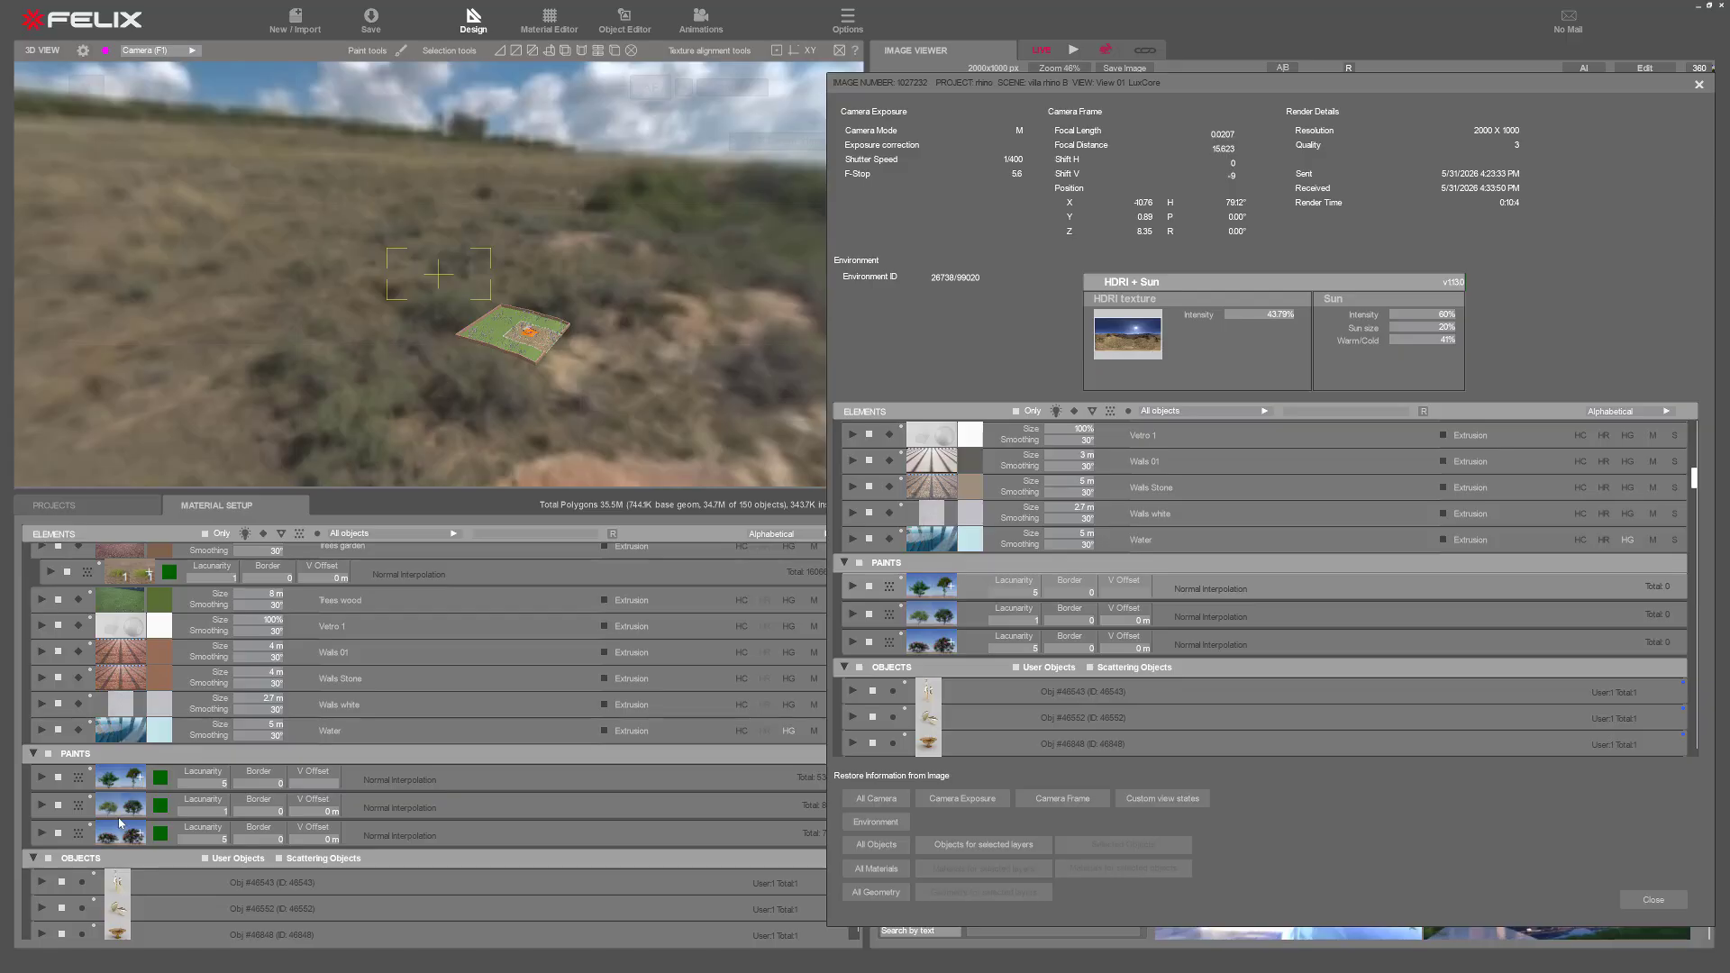
{"action": "right_click", "coordinate": [118, 790]}
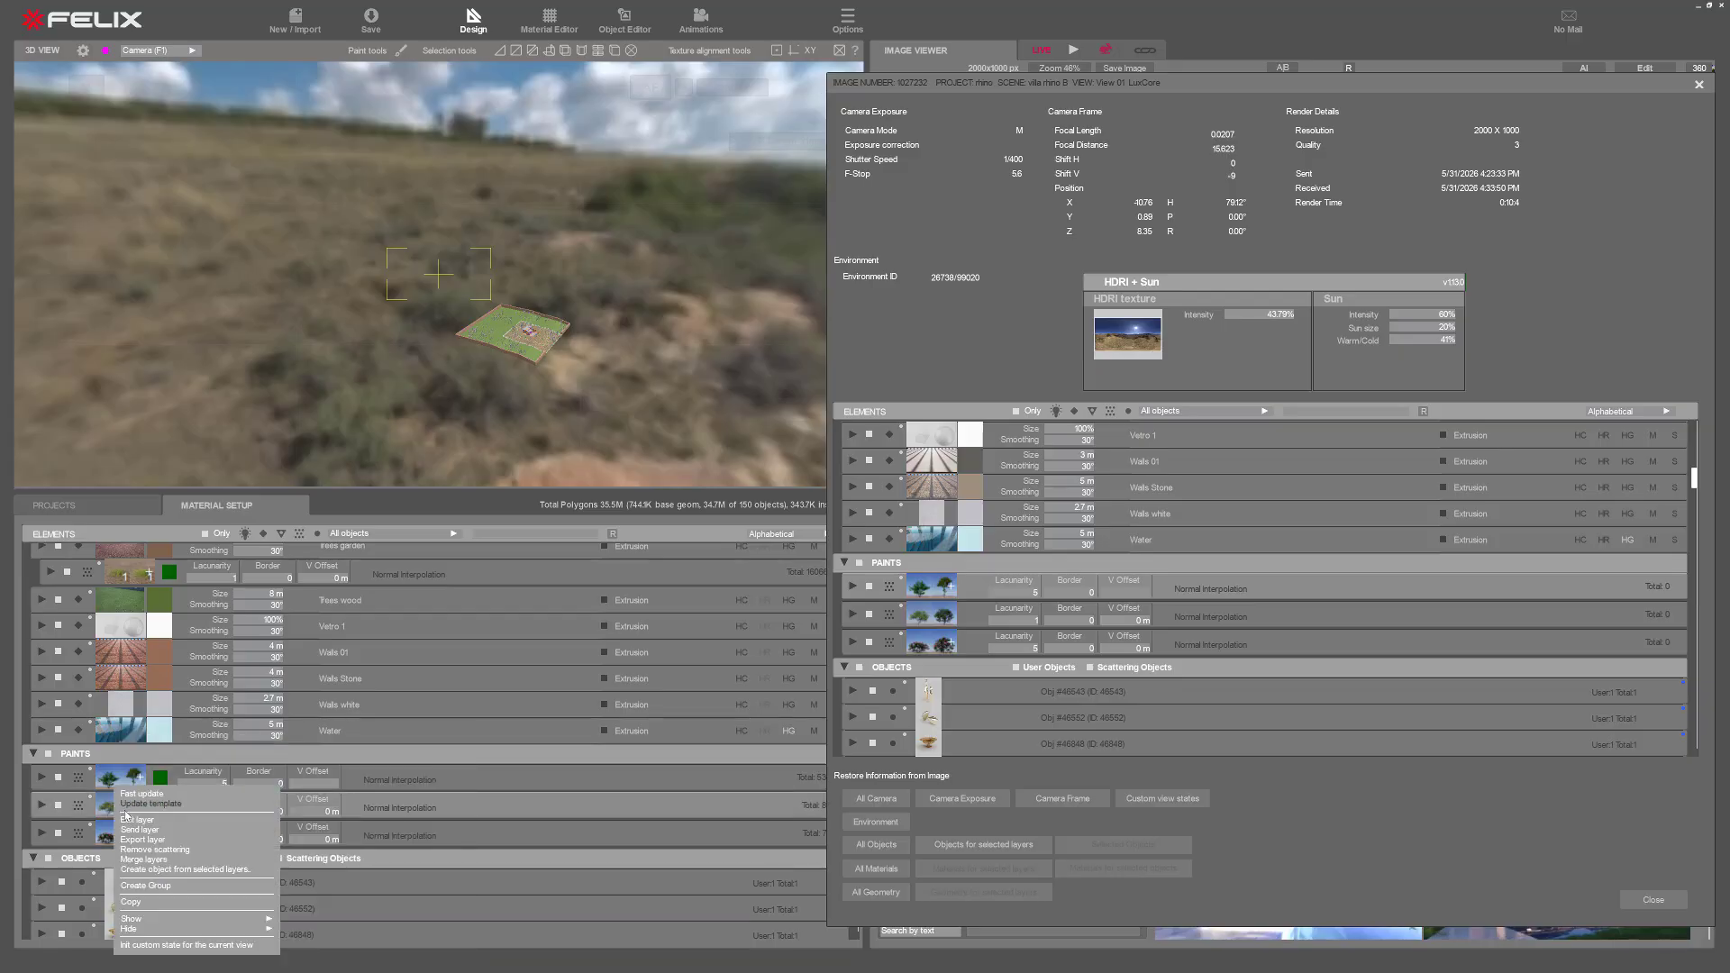
{"action": "left_click", "coordinate": [141, 858]}
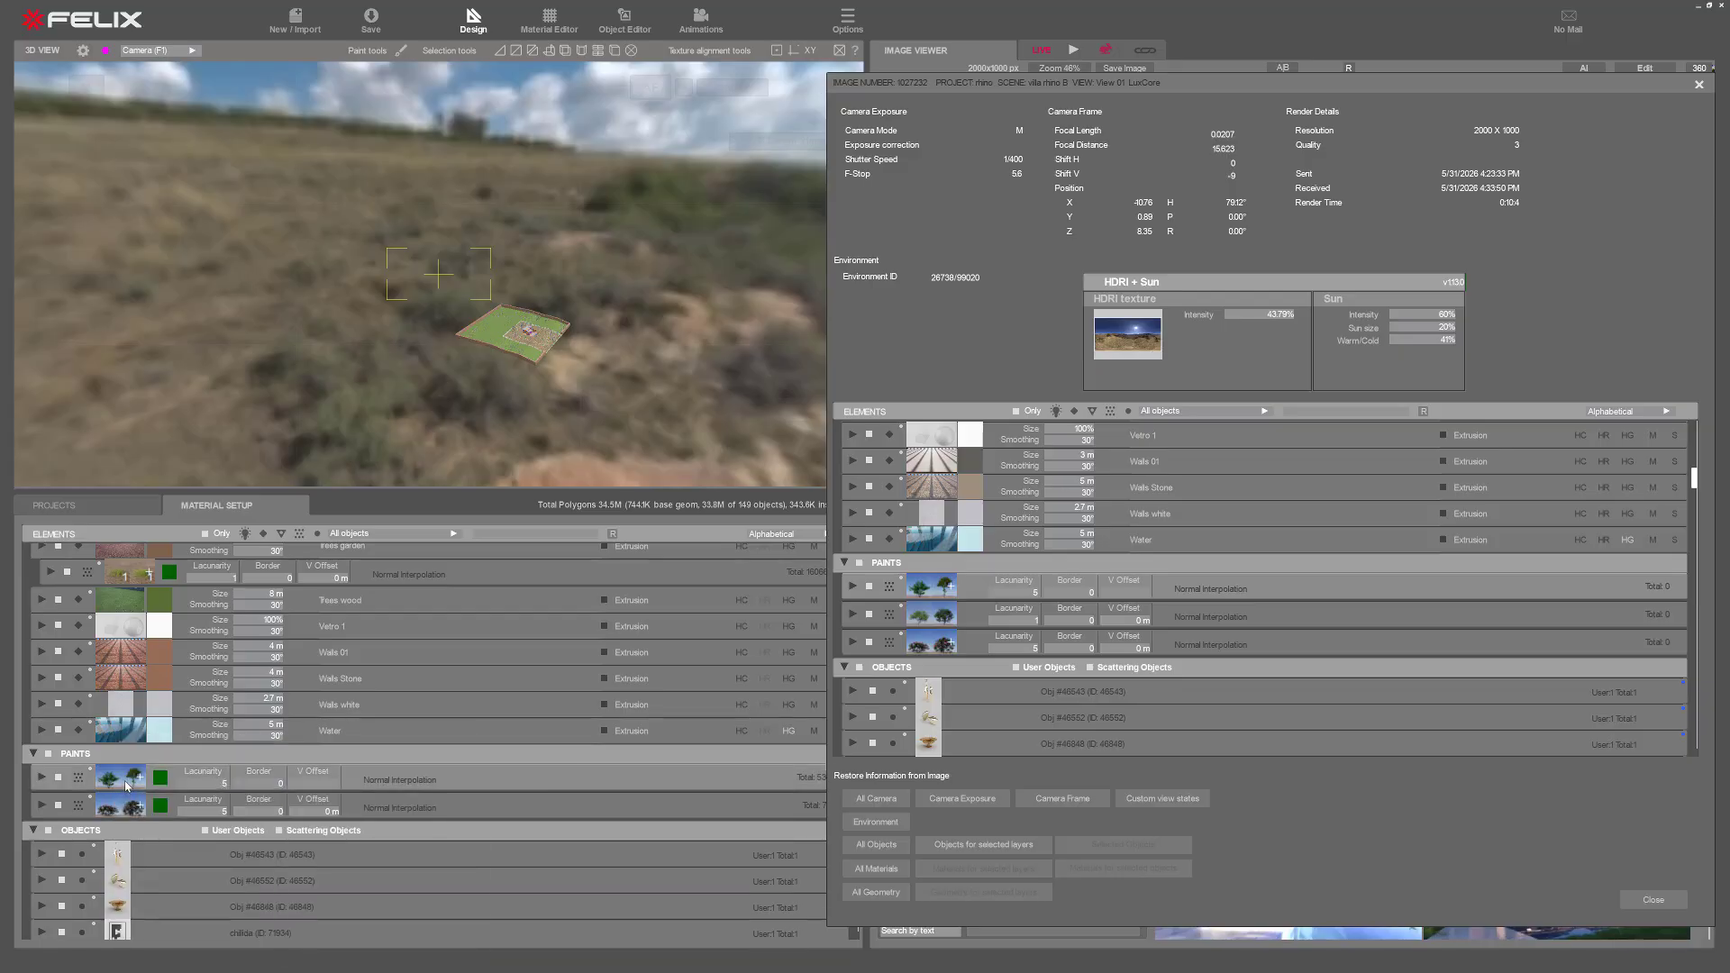
{"action": "right_click", "coordinate": [126, 785]}
{"action": "left_click", "coordinate": [155, 843]}
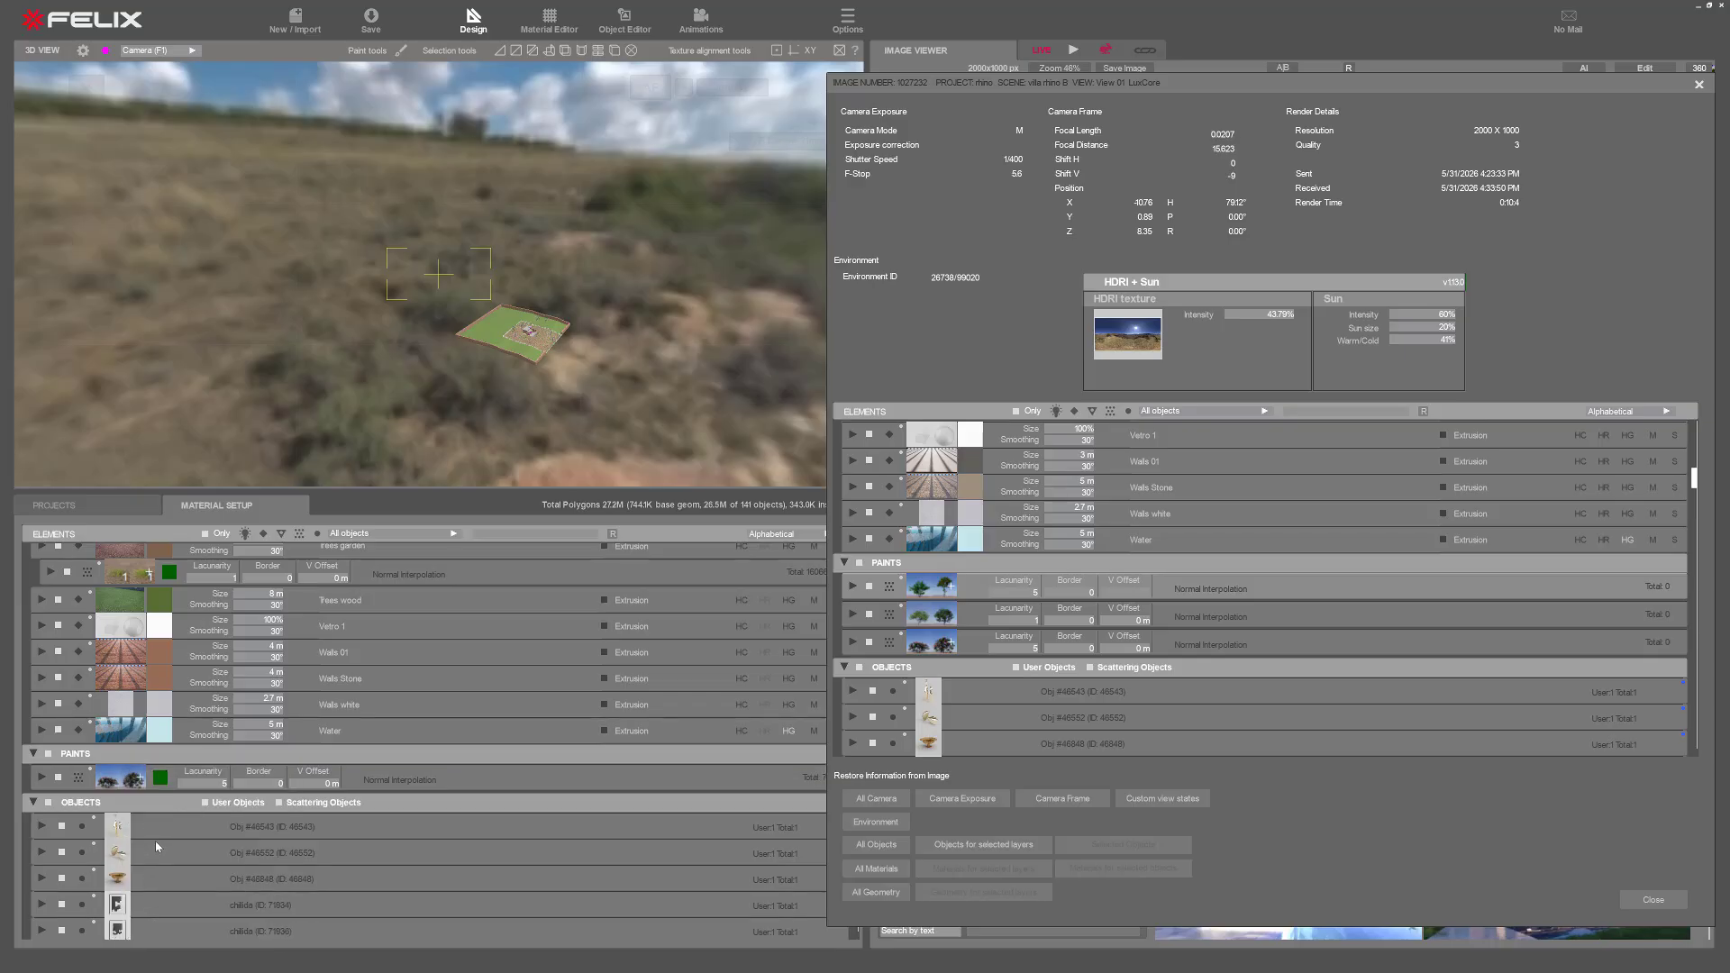
Step: Restore the objects for the selected paint layers from the render and close its image info
{"action": "left_click", "coordinate": [981, 847]}
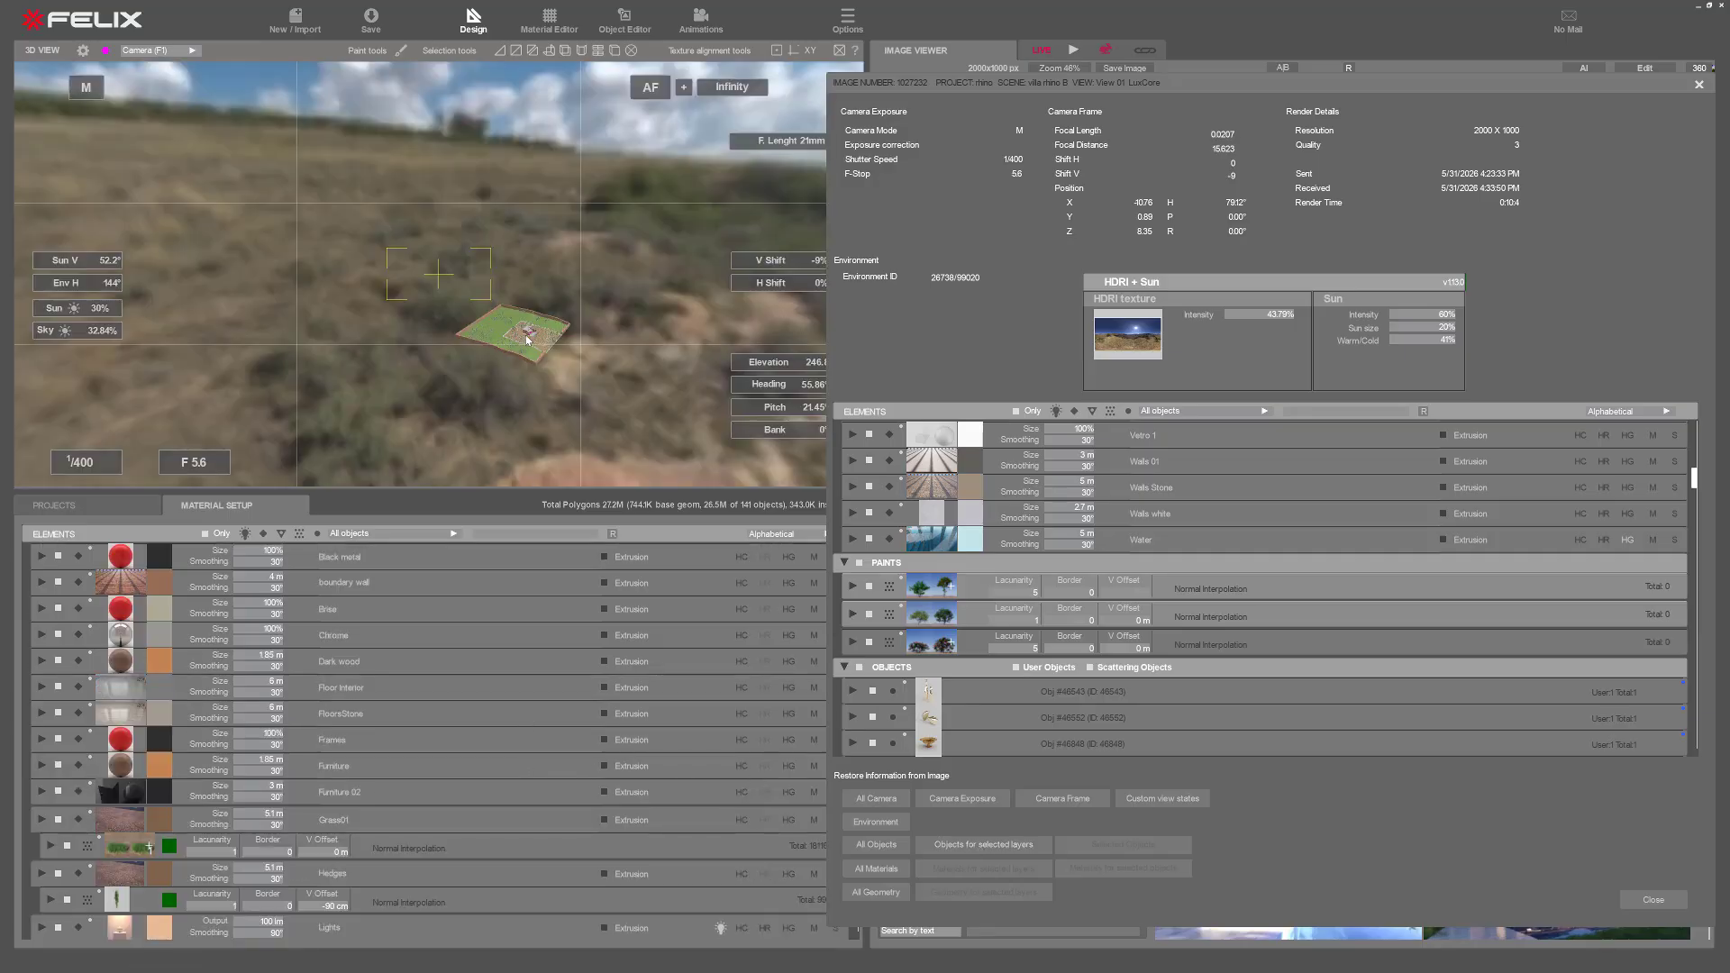
{"action": "scroll", "coordinate": [367, 759], "scroll_direction": "down", "scroll_amount": 10}
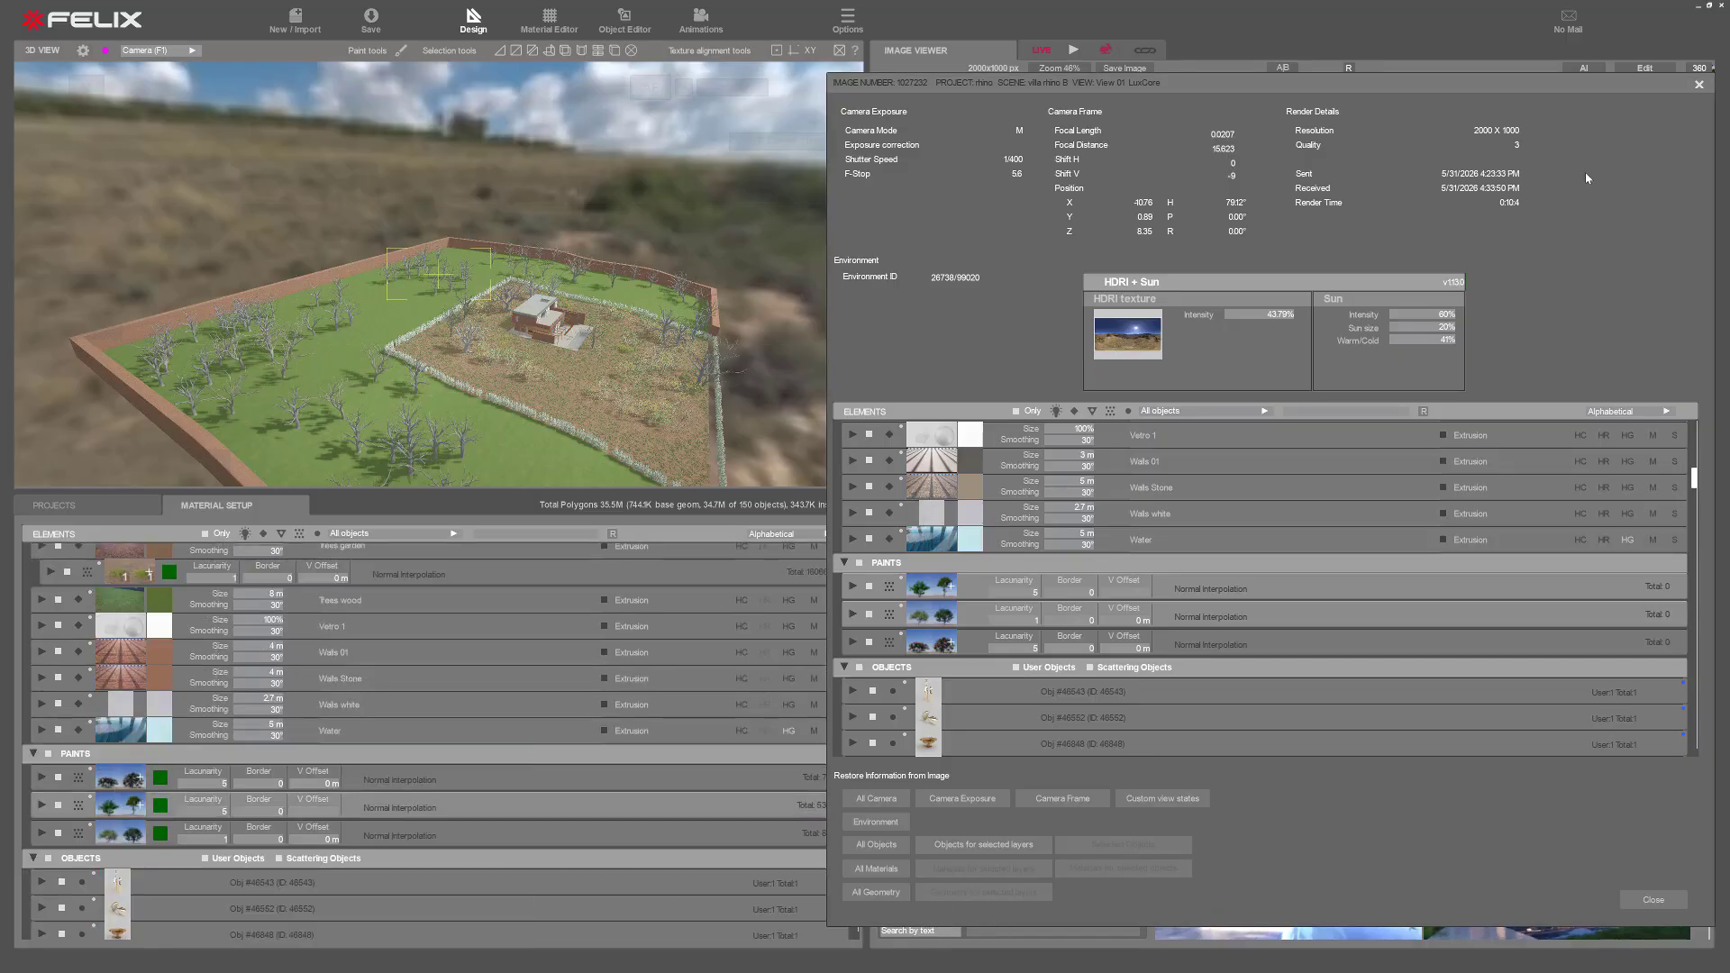
{"action": "left_click", "coordinate": [1700, 87]}
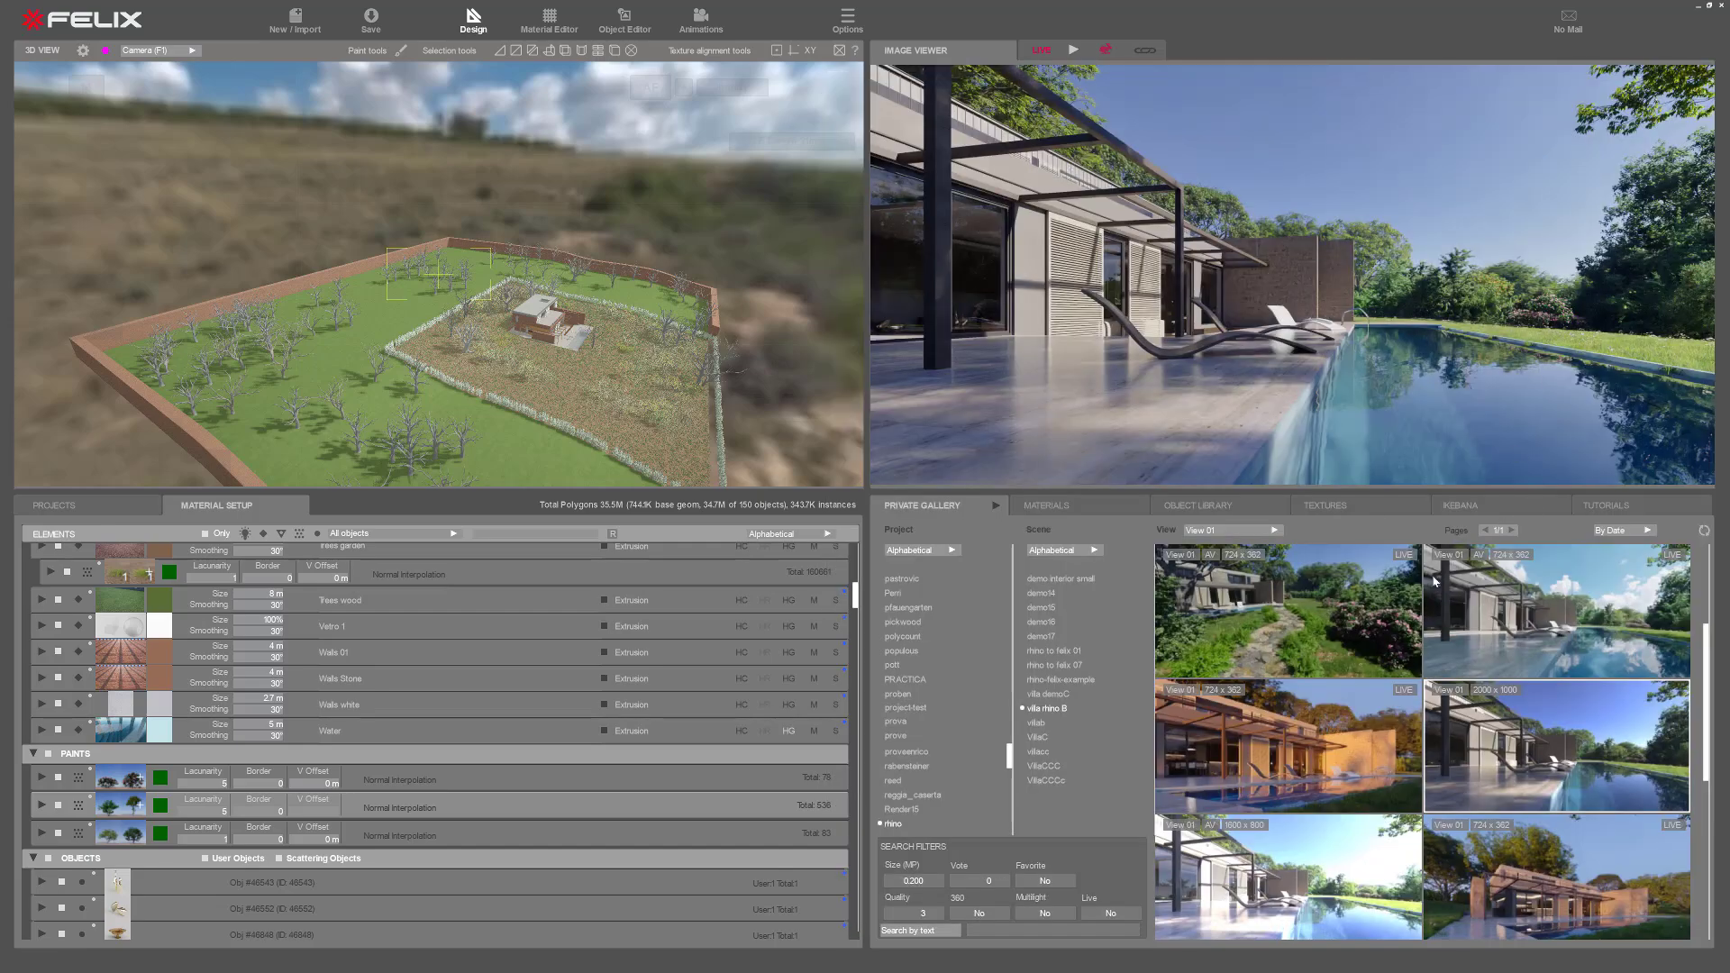
Step: Return the 3D view to the saved poolside camera
{"action": "mouse_move", "coordinate": [1598, 750]}
{"action": "mouse_move", "coordinate": [629, 363]}
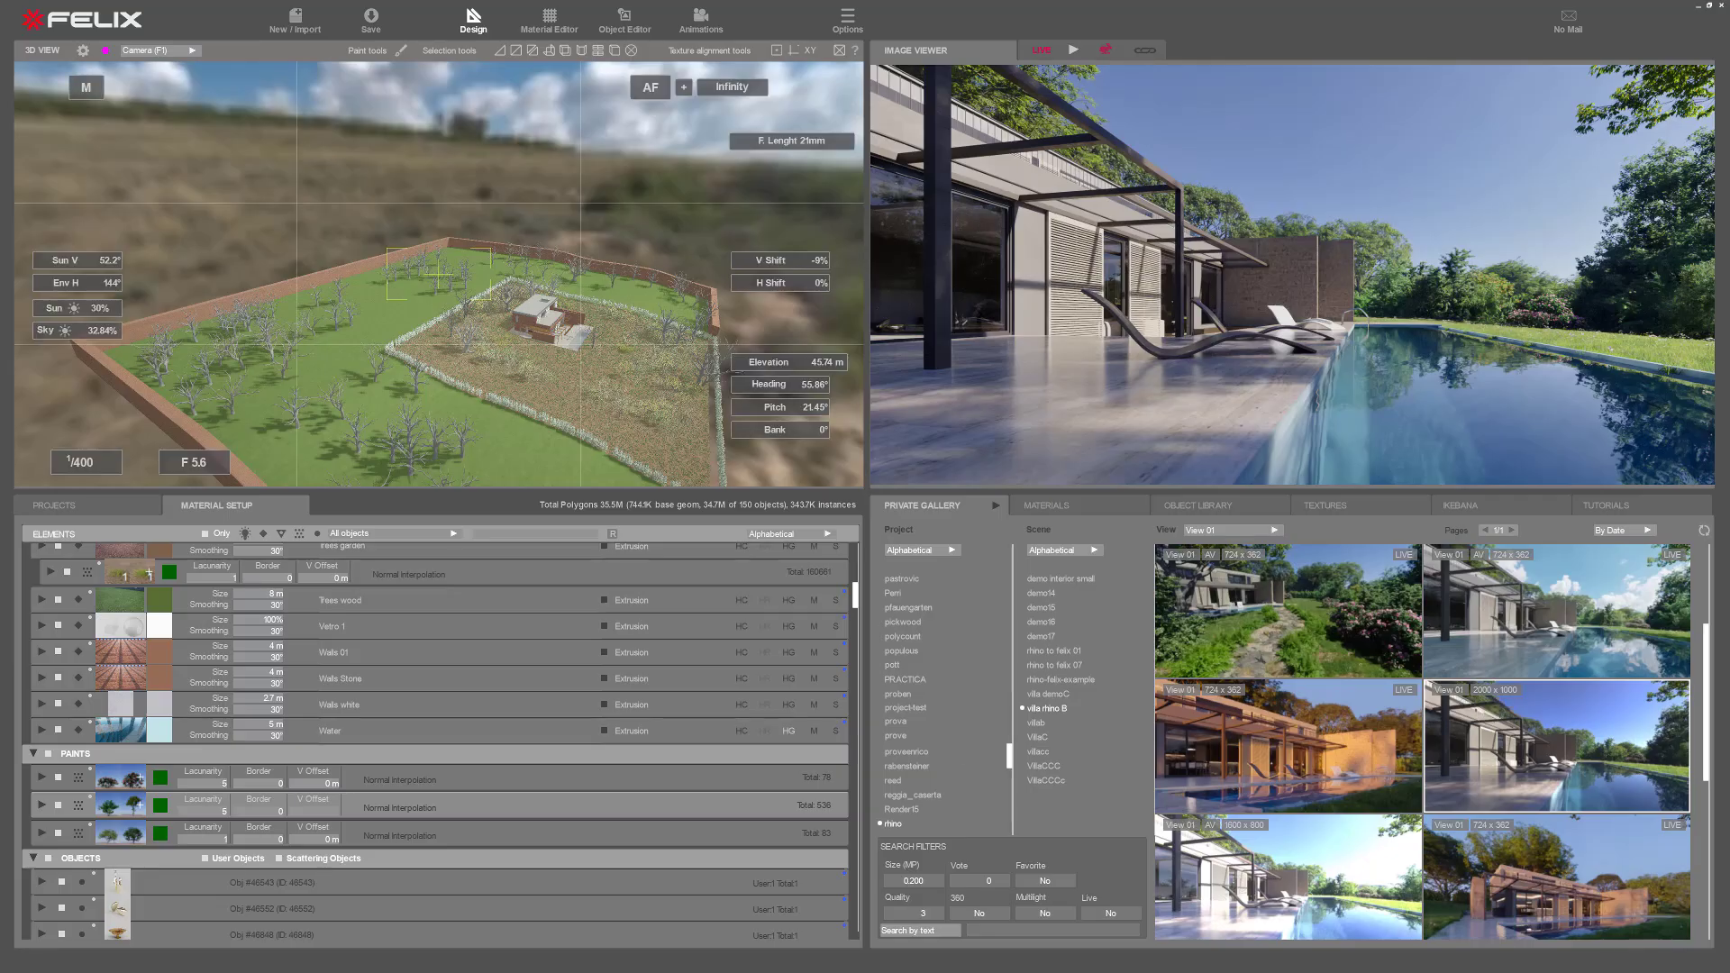
{"action": "key", "text": "F1"}
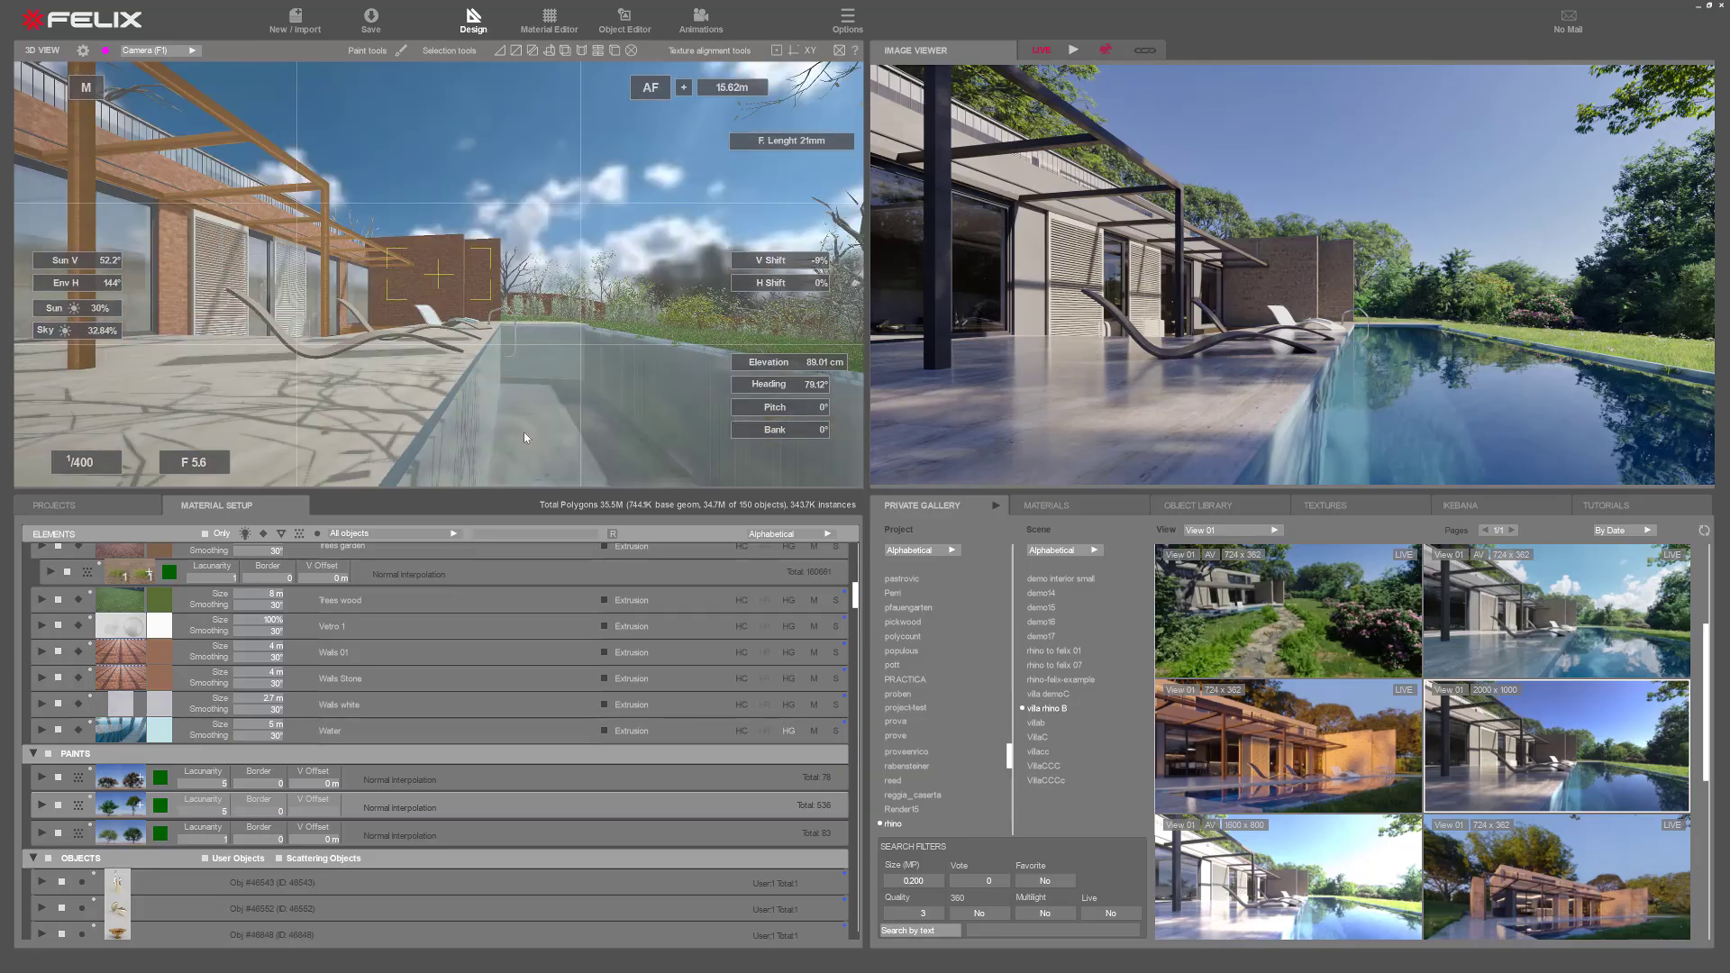
Step: Open the scene history of the villa rhino B scene
{"action": "left_click", "coordinate": [109, 507]}
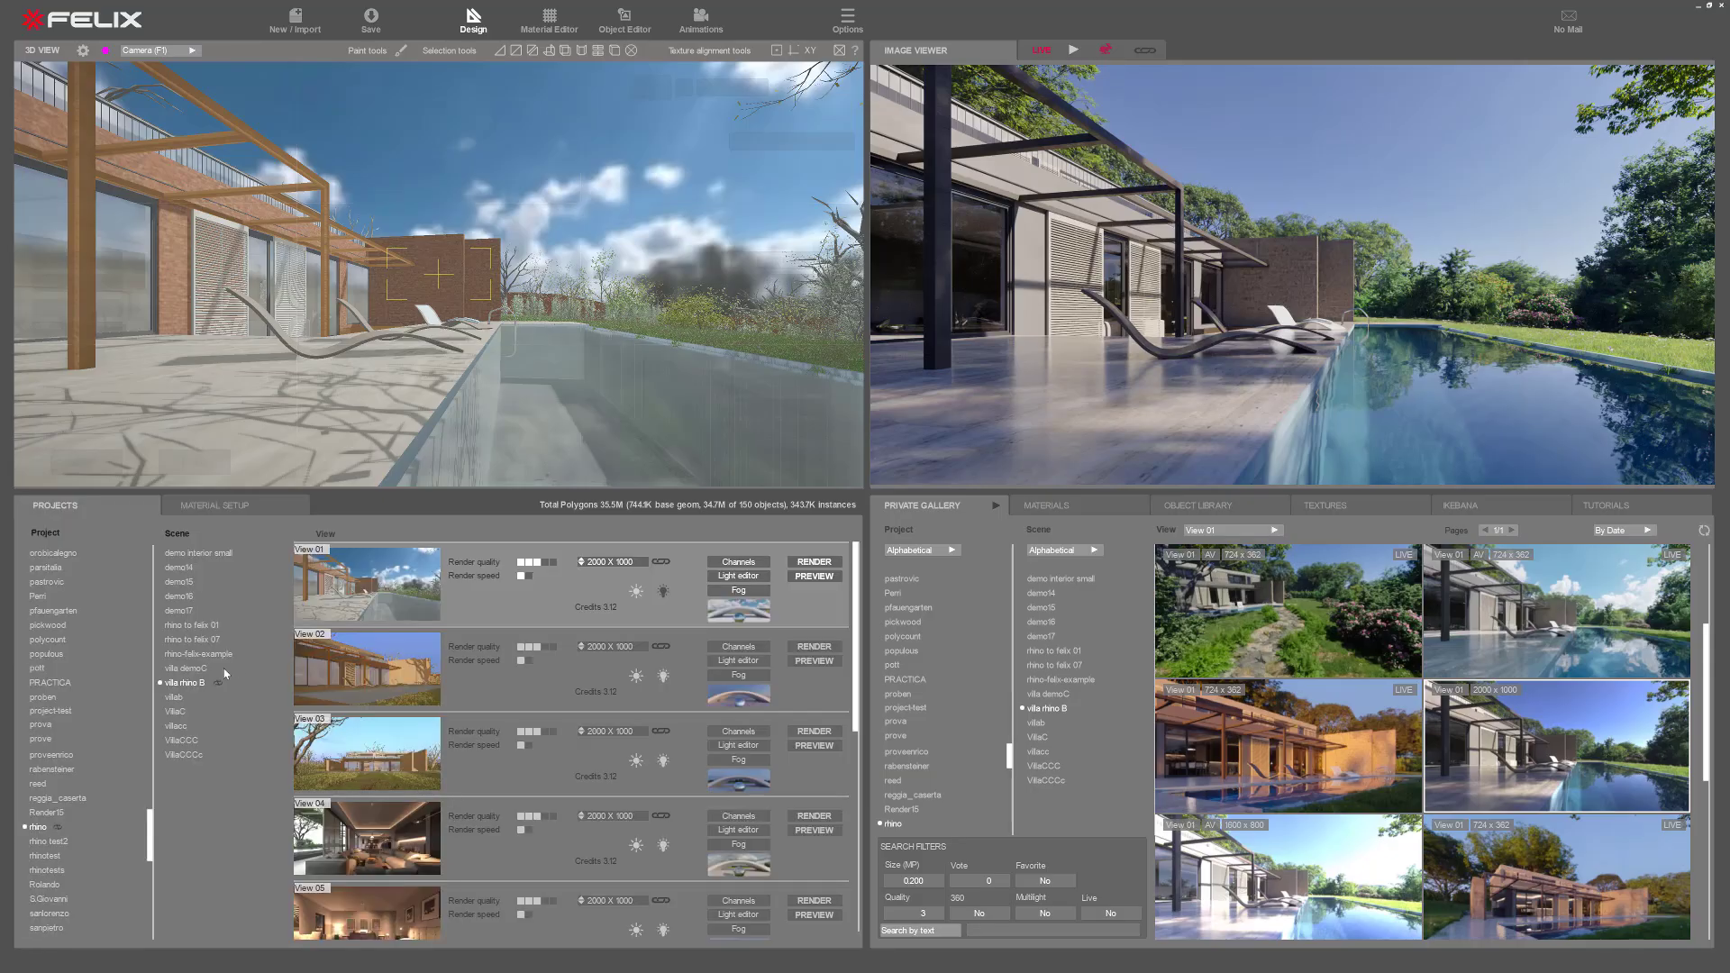
{"action": "right_click", "coordinate": [185, 687]}
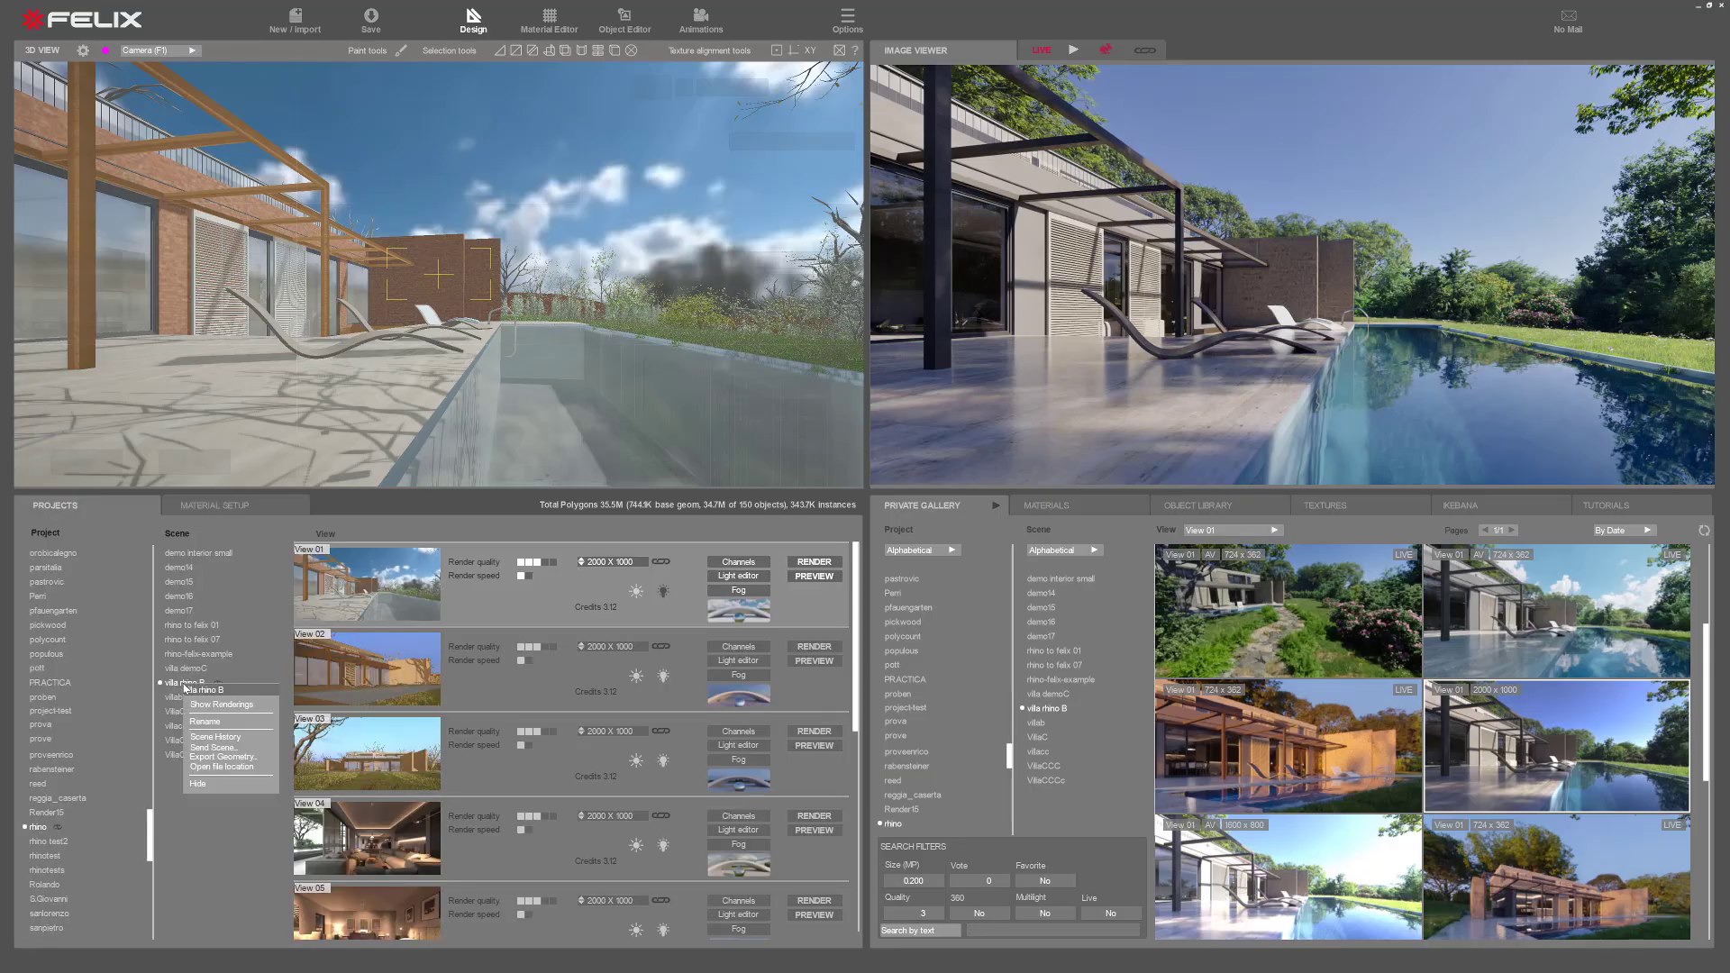
{"action": "left_click", "coordinate": [216, 737]}
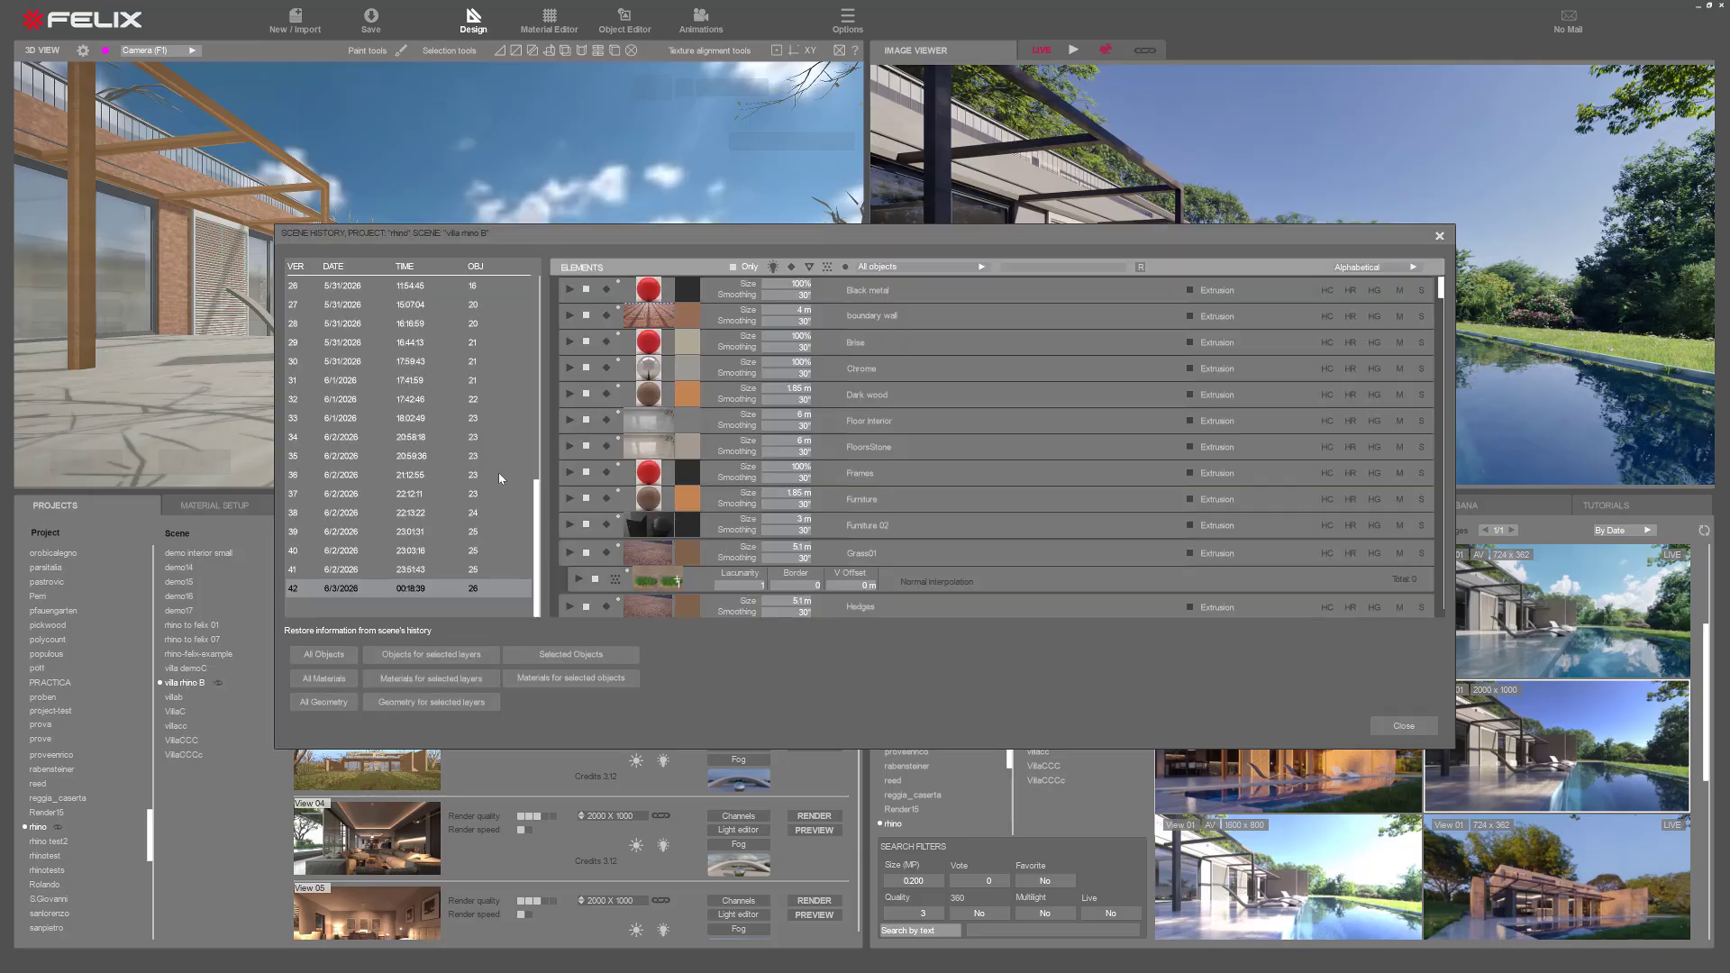
Step: Examine the elements stored in scene history versions 1 to 4, one after another
{"action": "scroll", "coordinate": [536, 486], "scroll_direction": "up", "scroll_amount": 8}
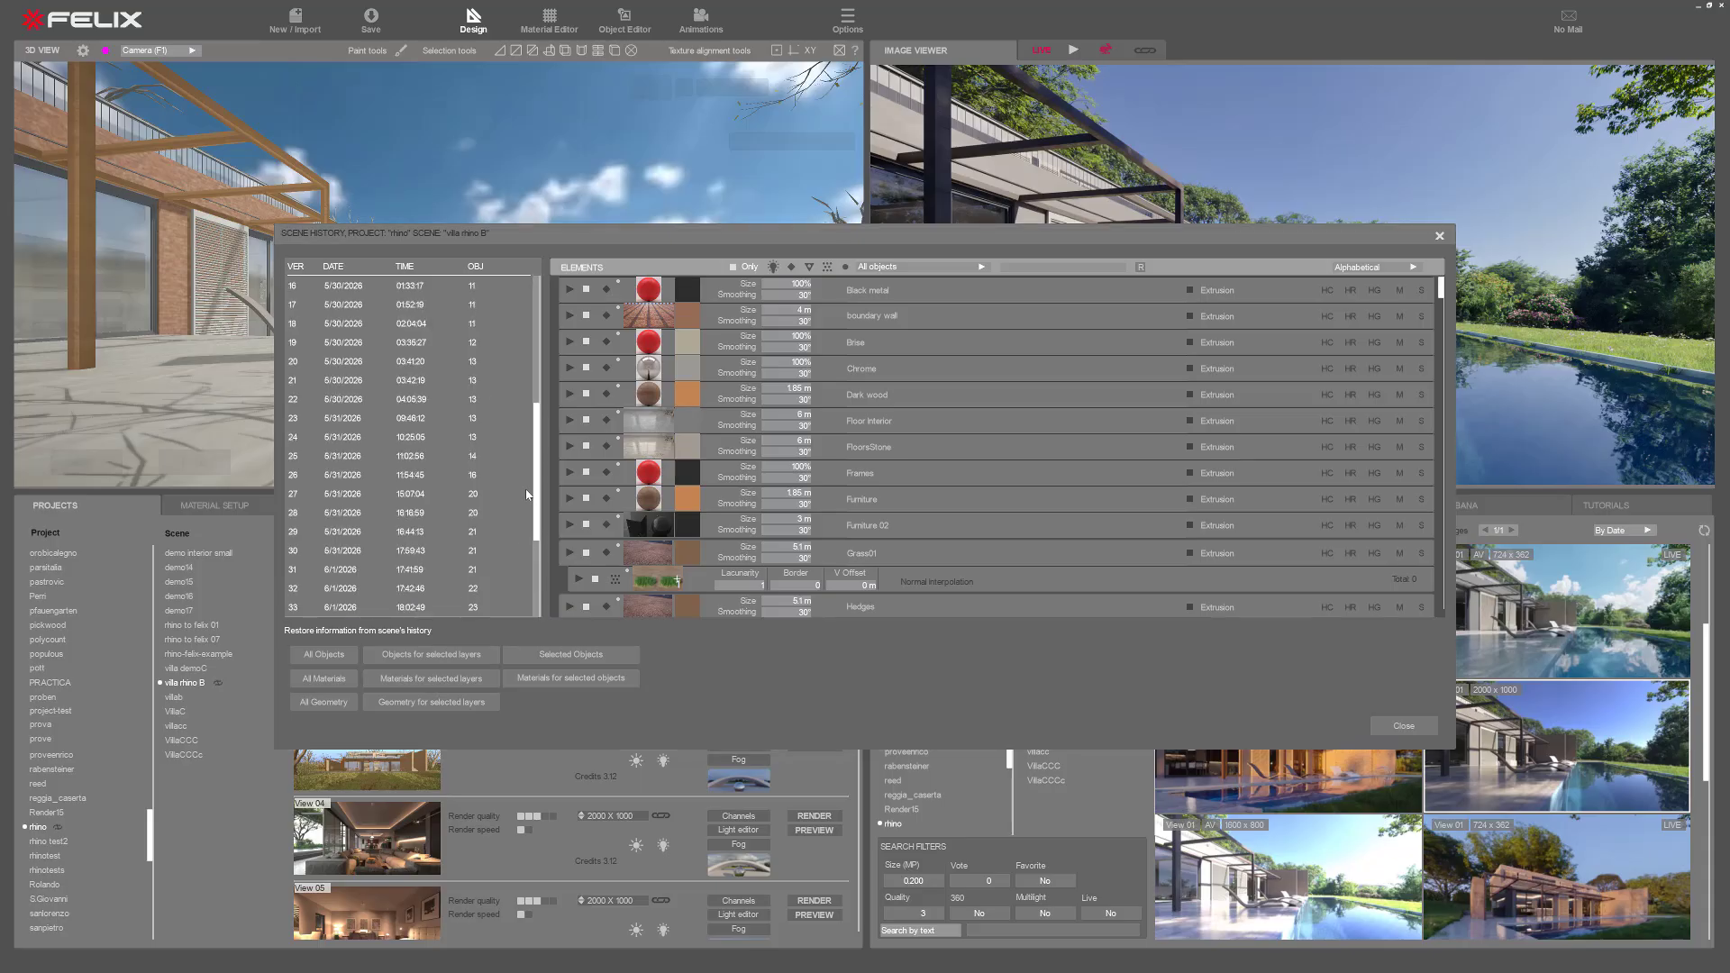
{"action": "left_click", "coordinate": [354, 288]}
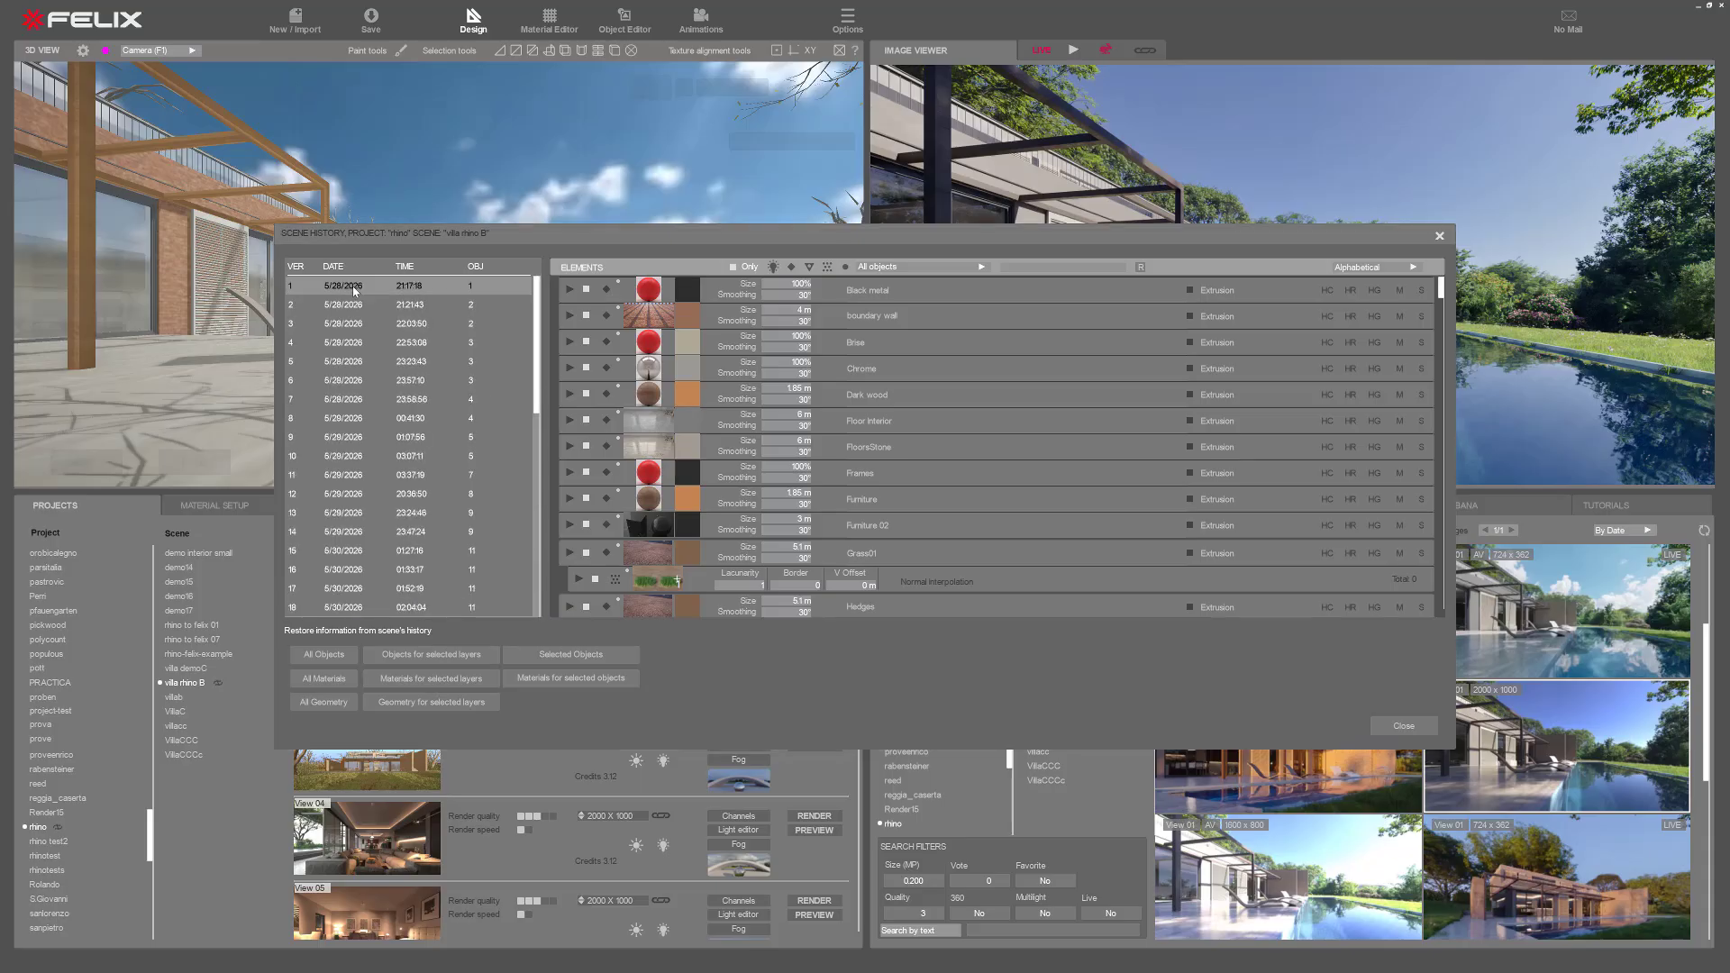
{"action": "left_click", "coordinate": [357, 306]}
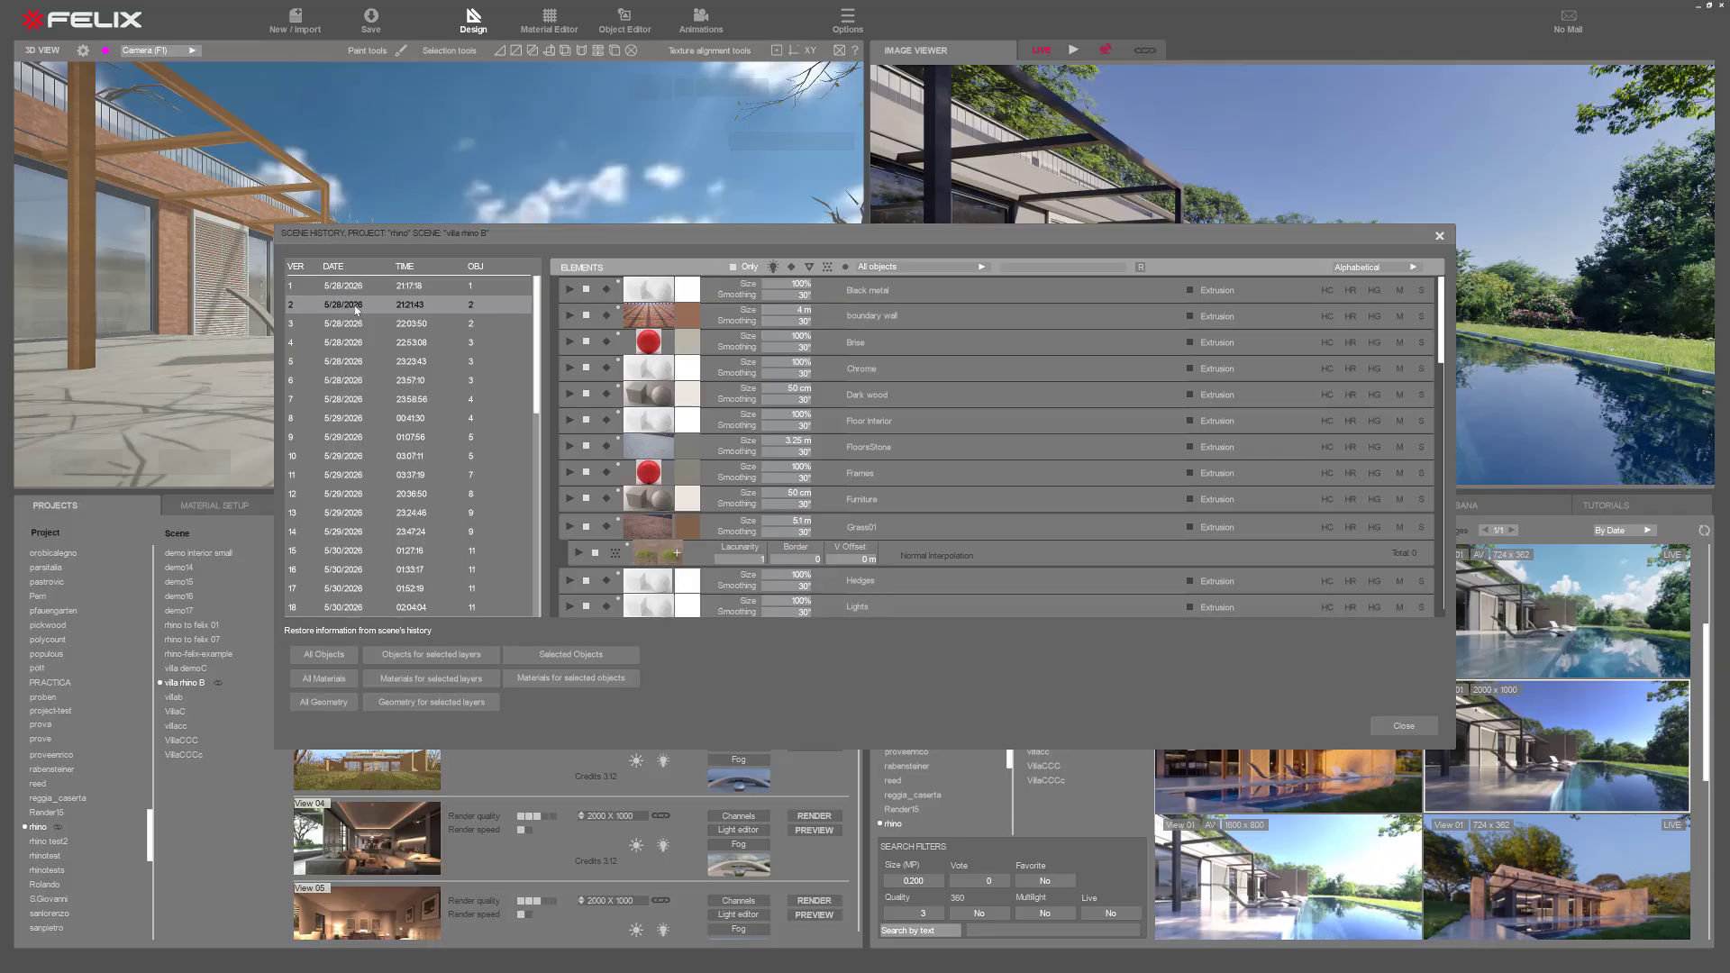
{"action": "left_click", "coordinate": [356, 326]}
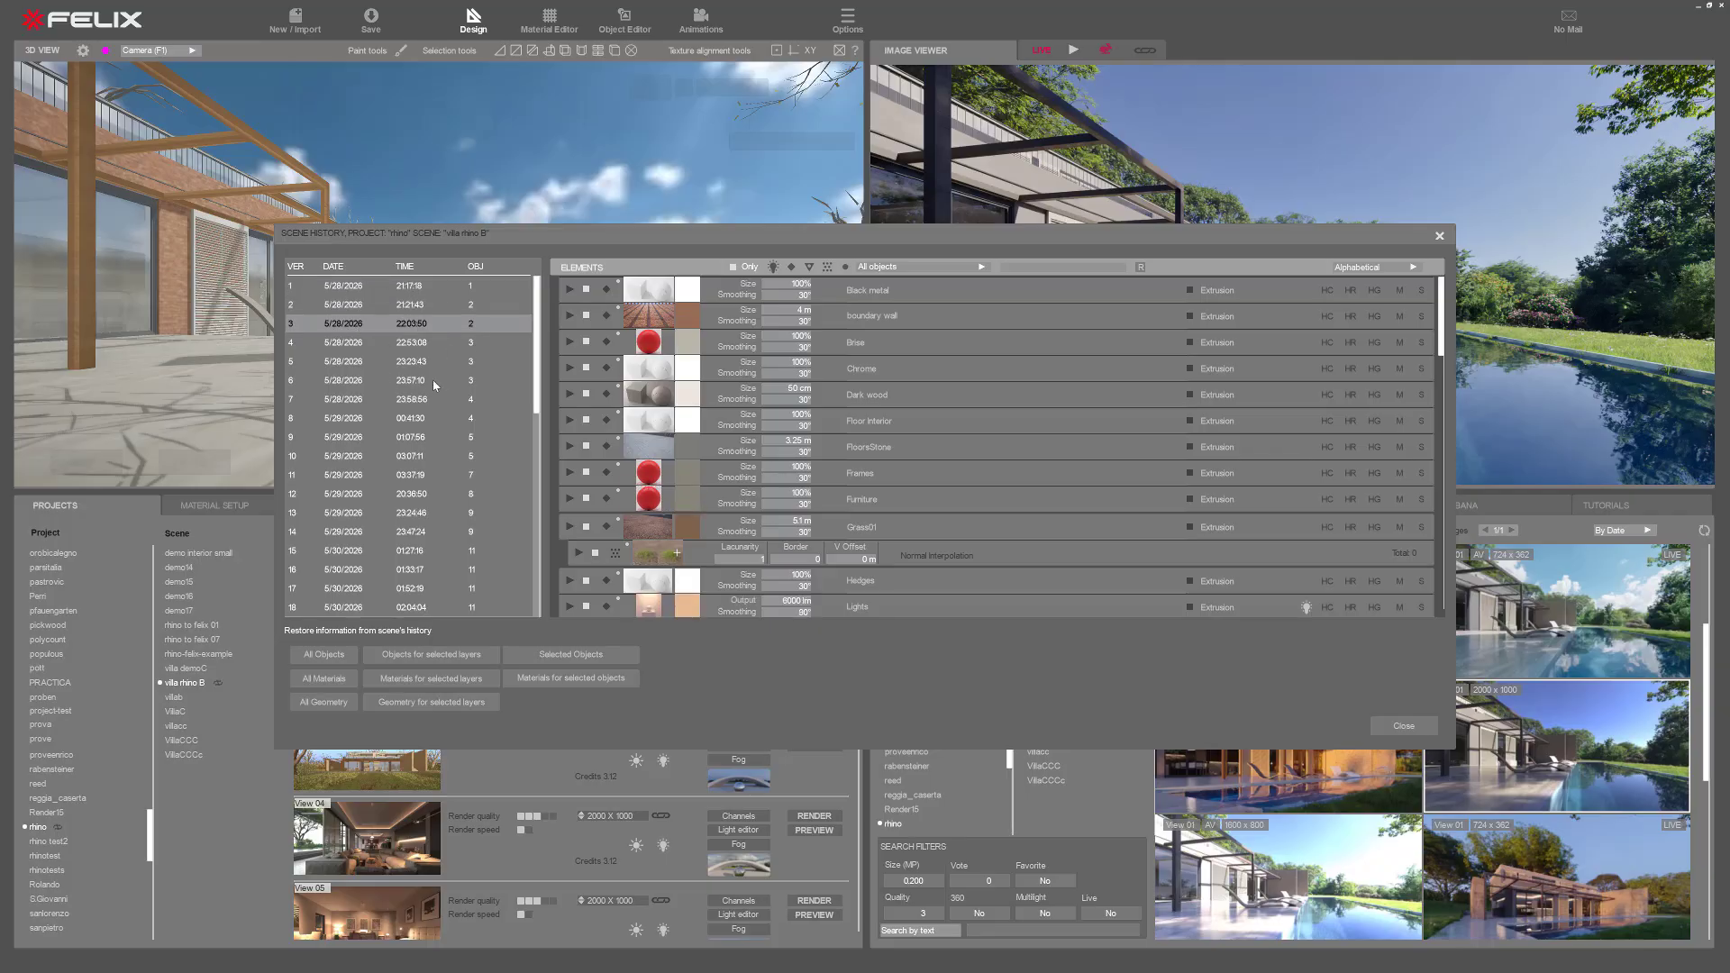
{"action": "left_click", "coordinate": [361, 344]}
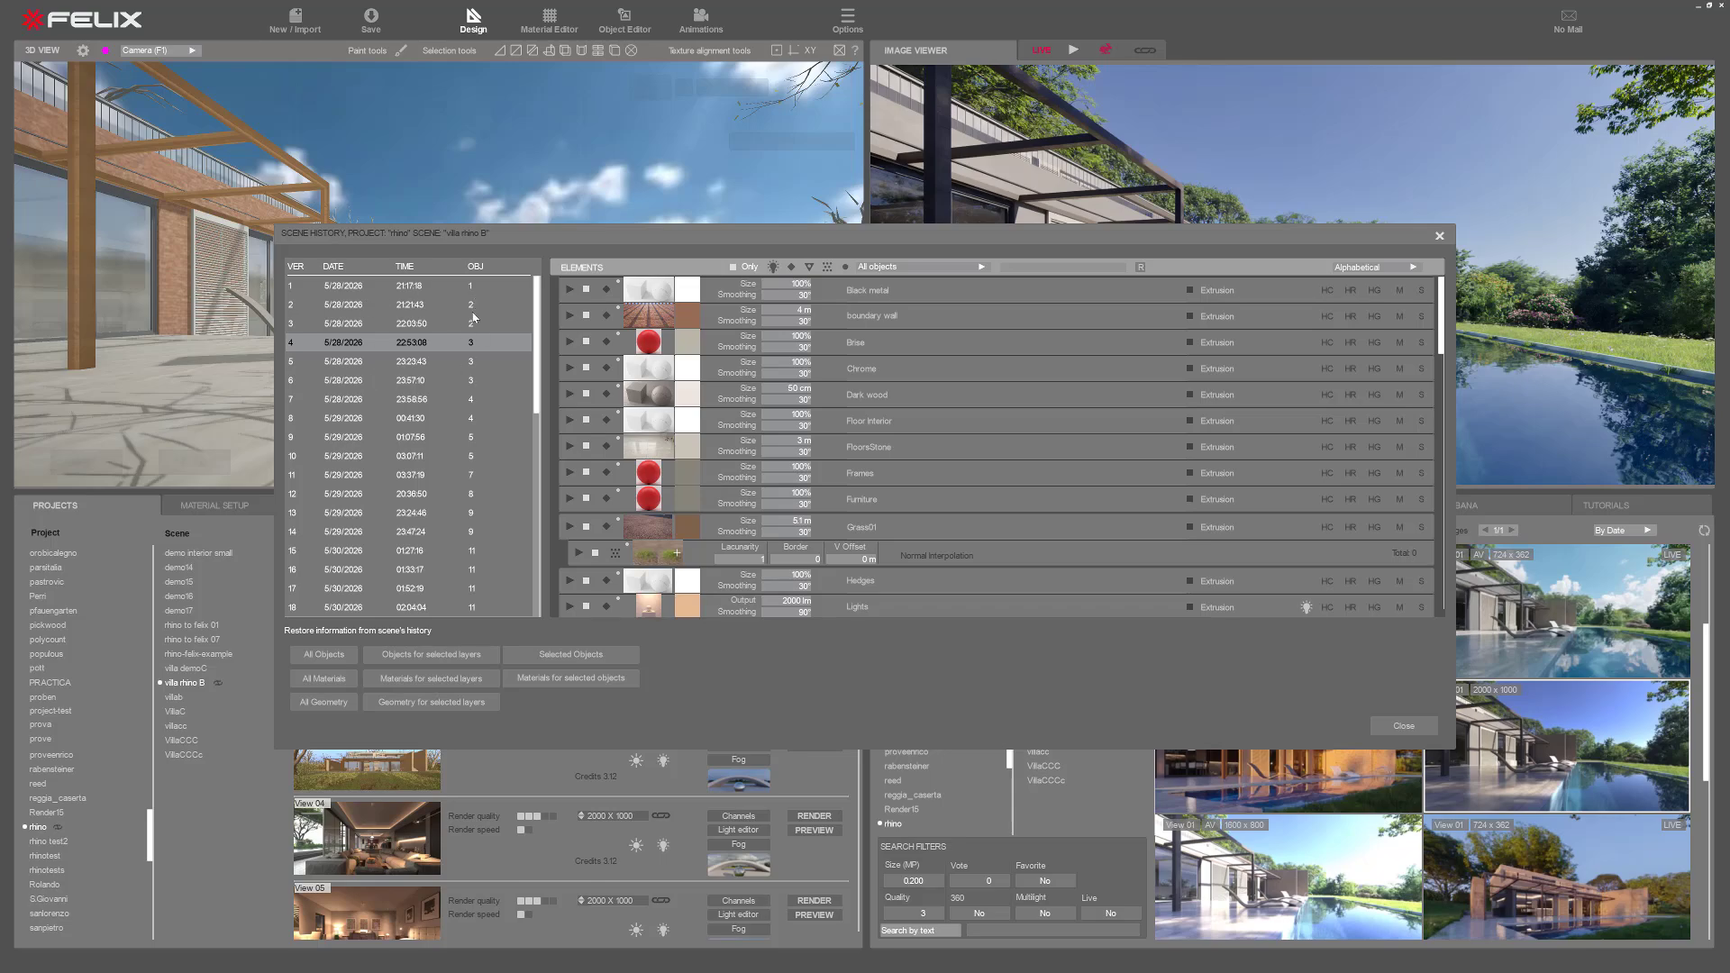
Step: Look through the list of saved scene history versions, from the earliest entries to version 42
{"action": "scroll", "coordinate": [475, 318], "scroll_direction": "down", "scroll_amount": 7}
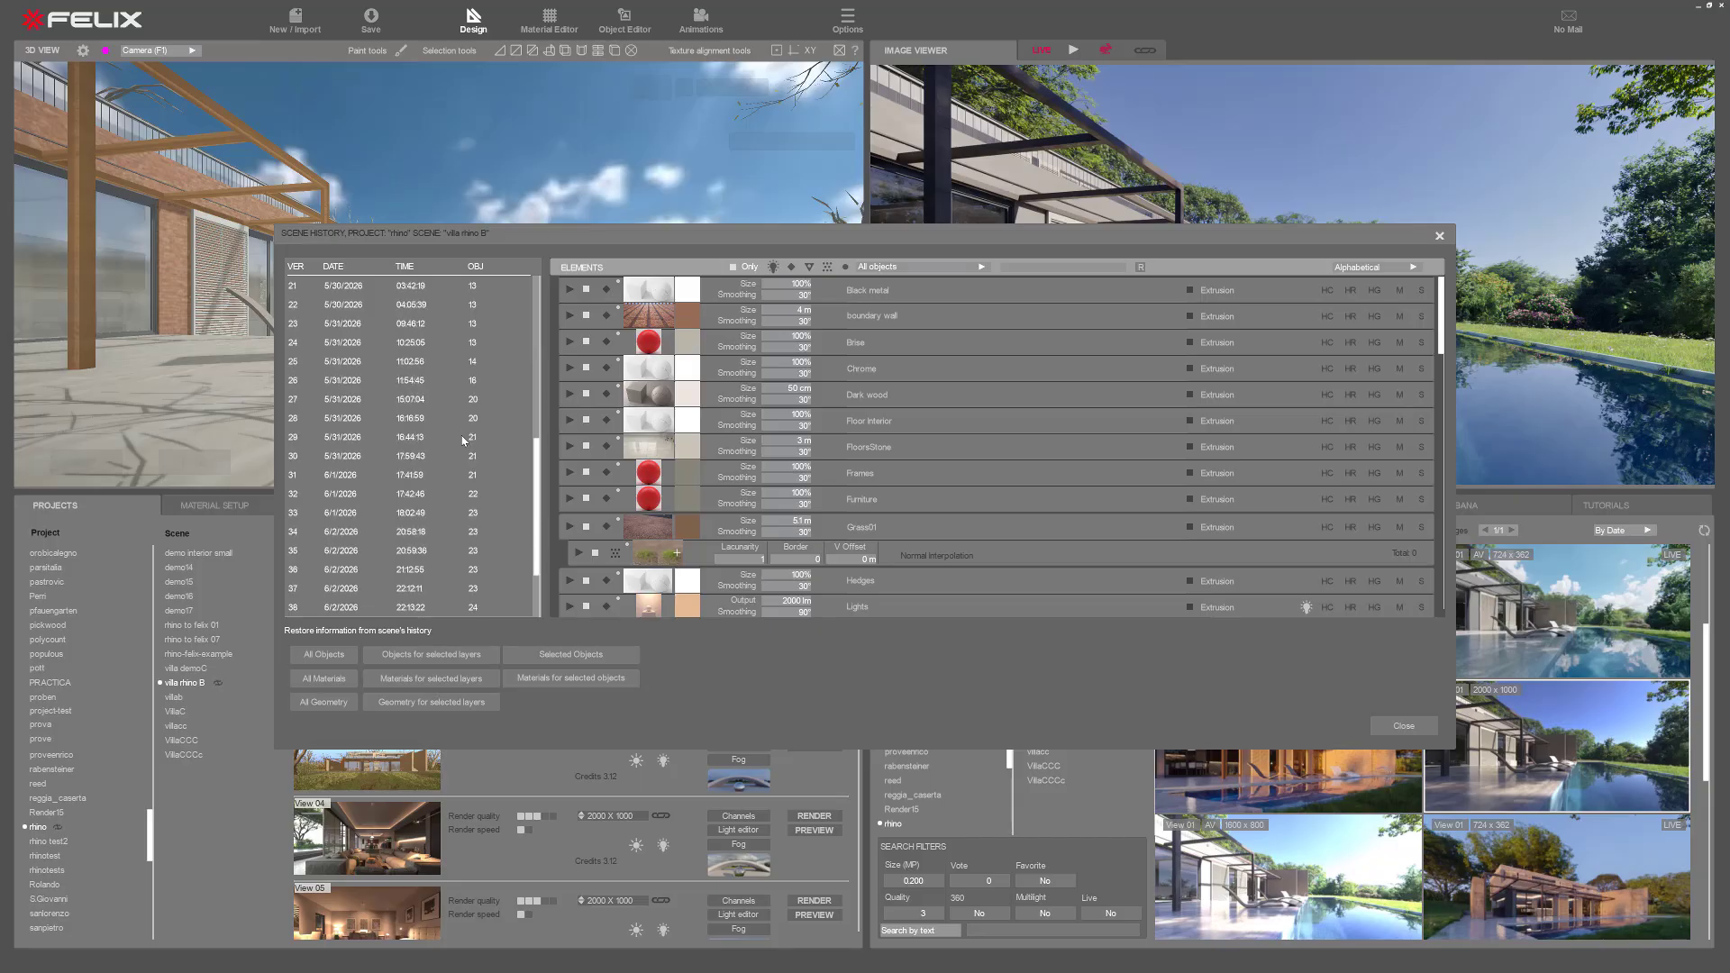
{"action": "scroll", "coordinate": [462, 441], "scroll_direction": "down", "scroll_amount": 2}
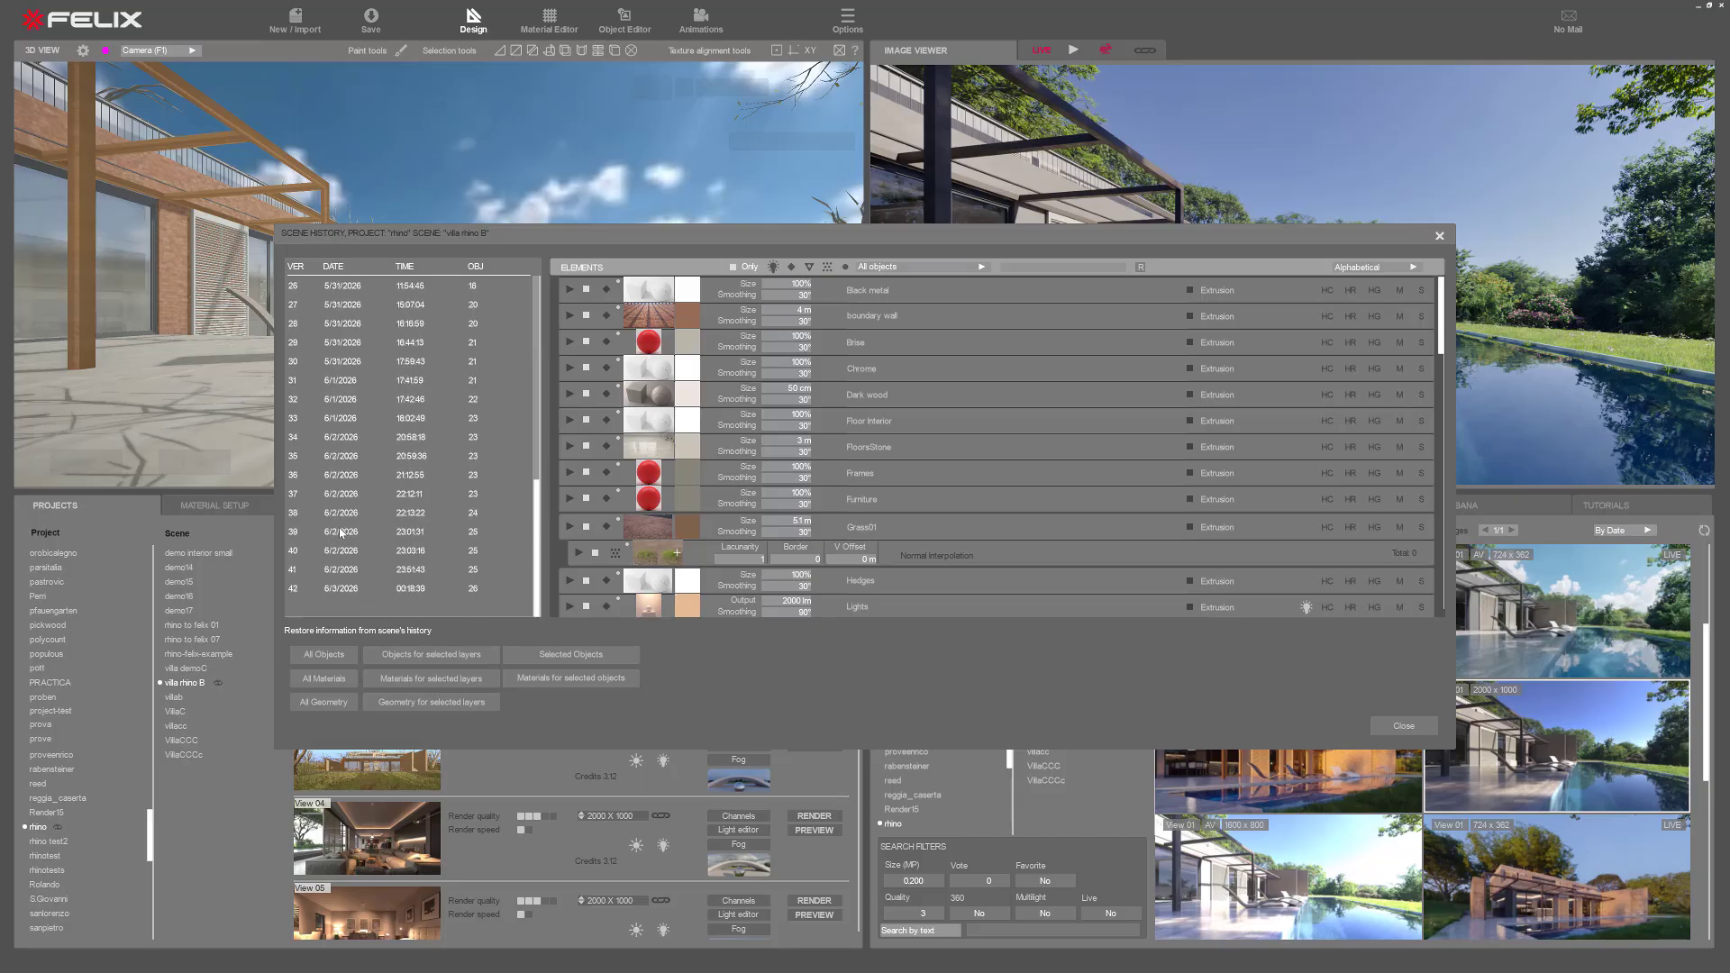
{"action": "scroll", "coordinate": [340, 533], "scroll_direction": "up", "scroll_amount": 3}
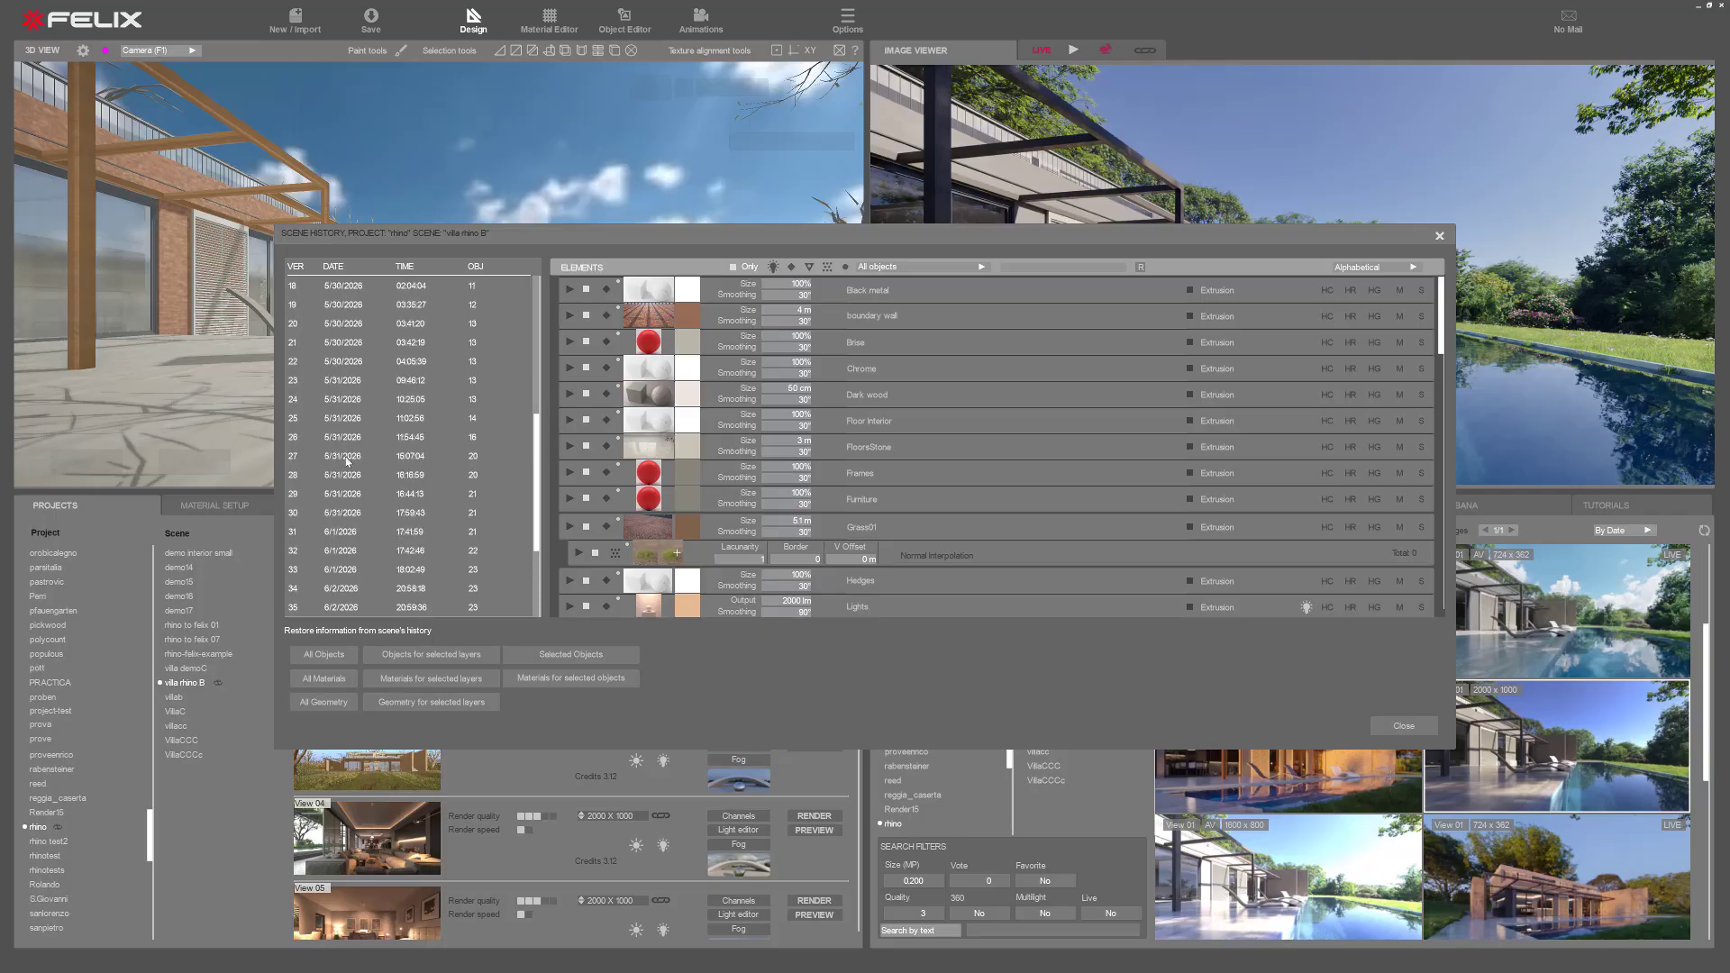
{"action": "scroll", "coordinate": [336, 461], "scroll_direction": "up", "scroll_amount": 5}
{"action": "left_click", "coordinate": [358, 343]}
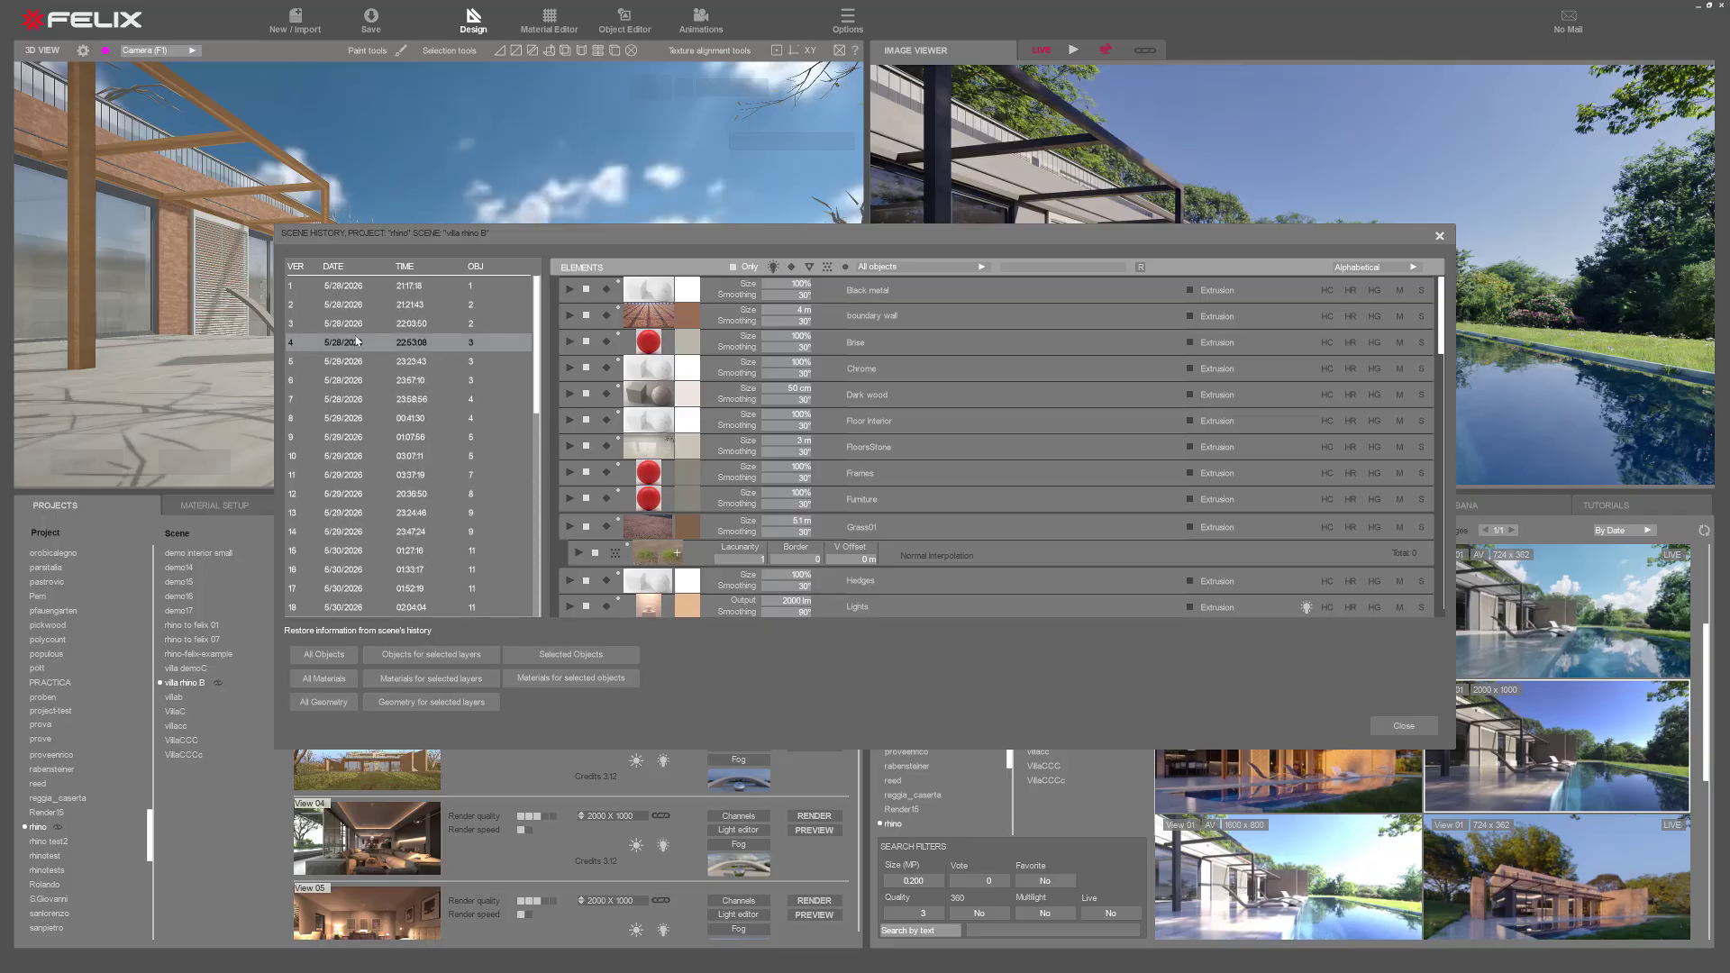
{"action": "scroll", "coordinate": [358, 342], "scroll_direction": "down", "scroll_amount": 8}
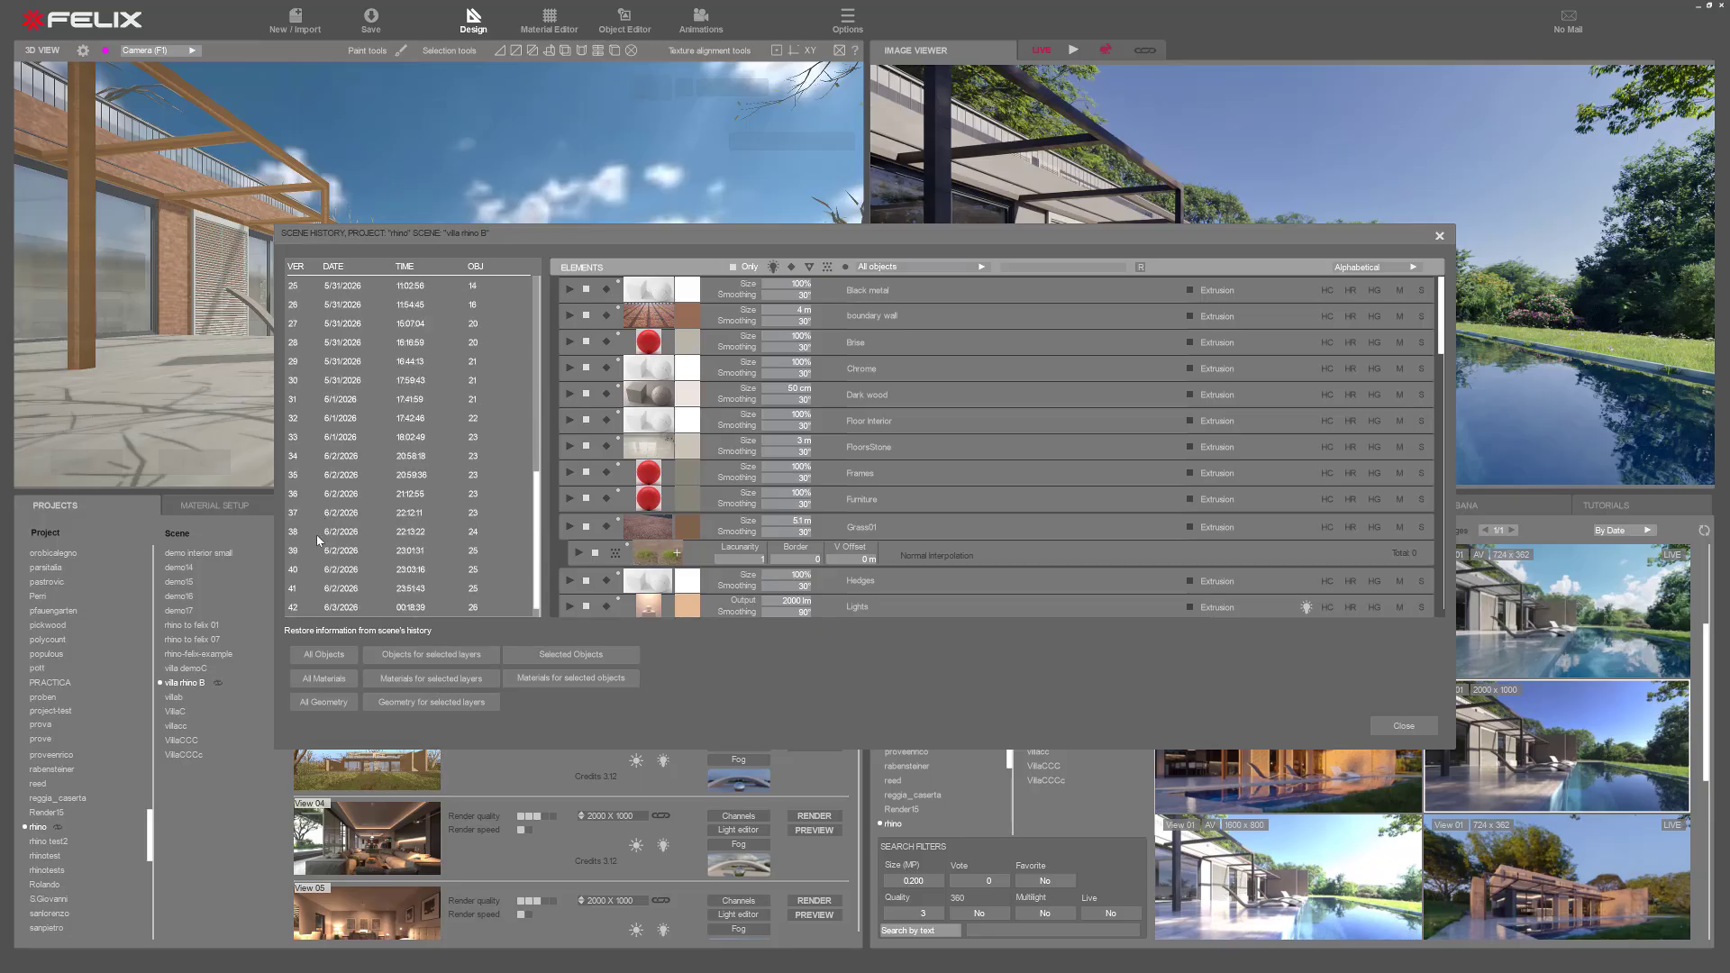
{"action": "scroll", "coordinate": [315, 548], "scroll_direction": "down", "scroll_amount": 1}
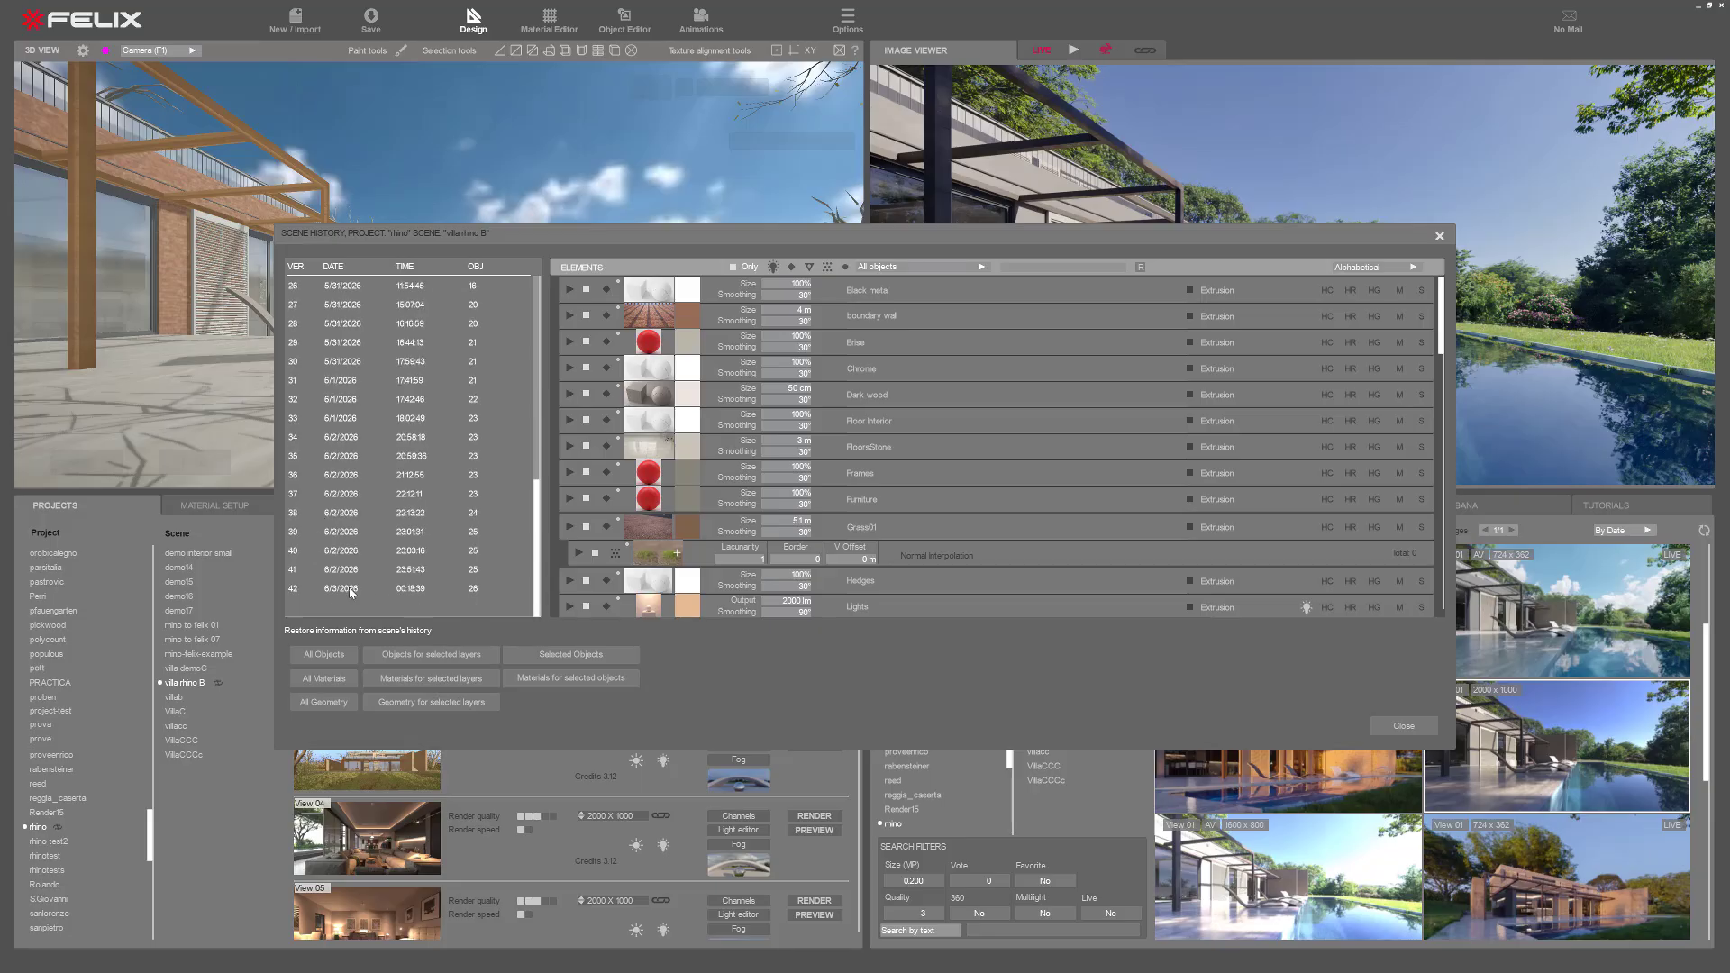
Step: Select the Chrome through Frames layers in history version 35, then review its paints and objects before closing the scene history
{"action": "left_click", "coordinate": [350, 454]}
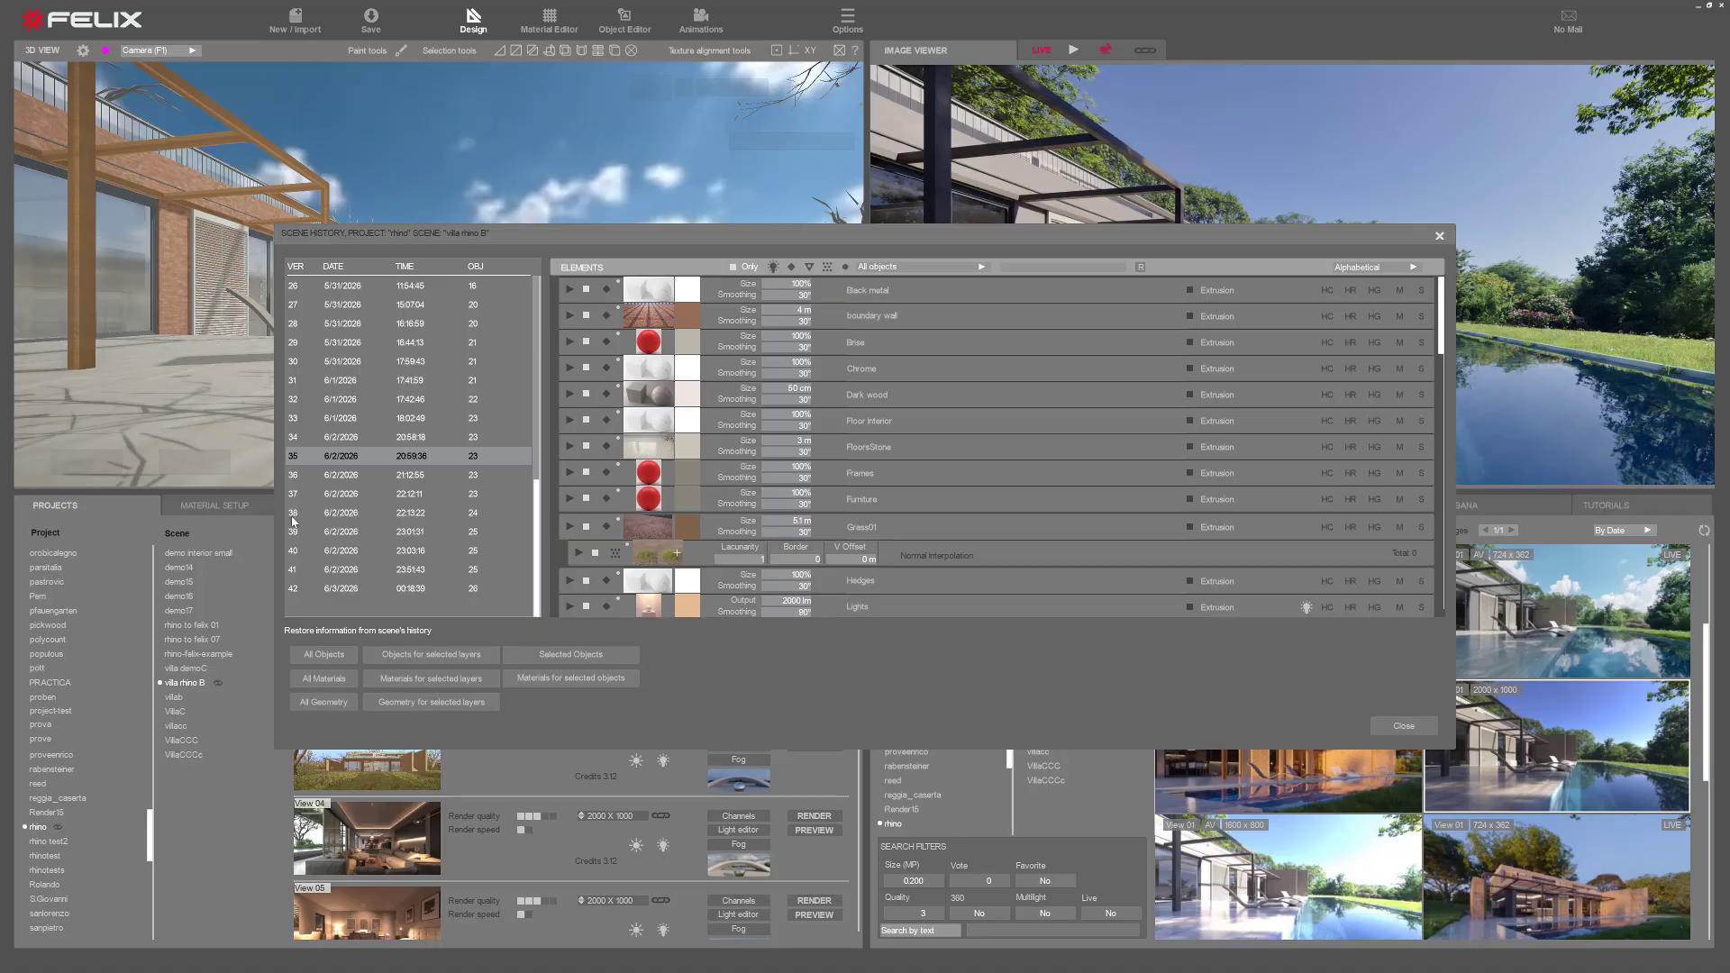
{"action": "left_click", "coordinate": [911, 368]}
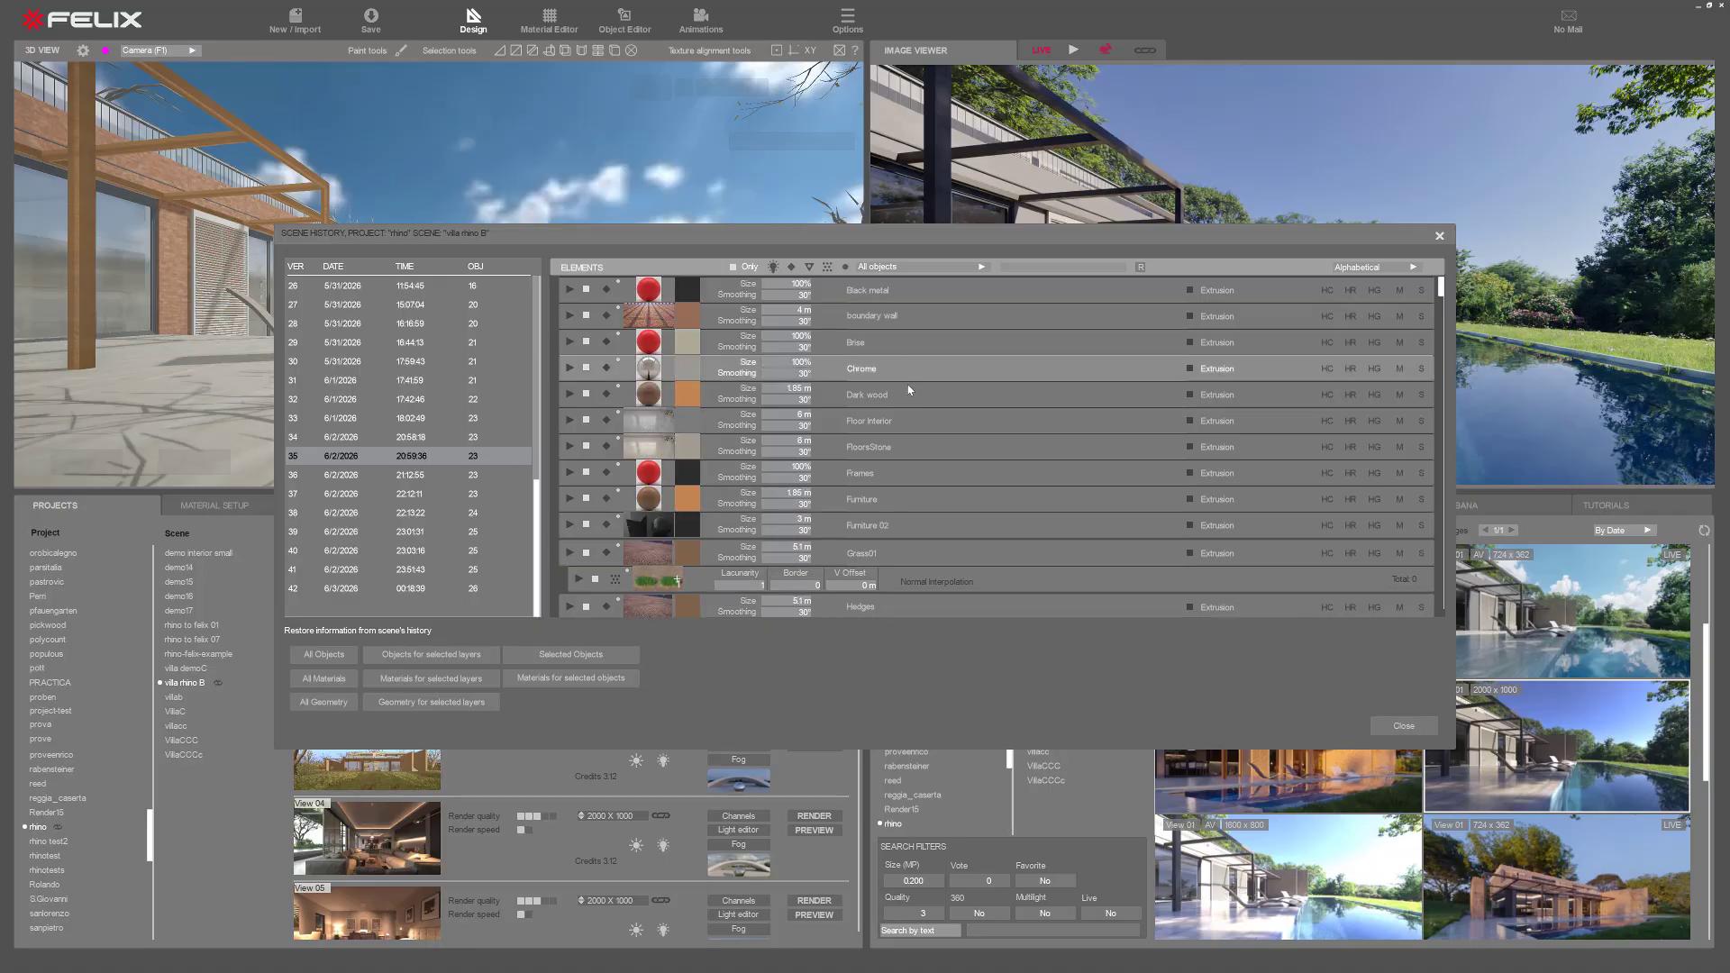
{"action": "left_click", "coordinate": [913, 472], "text": "shift"}
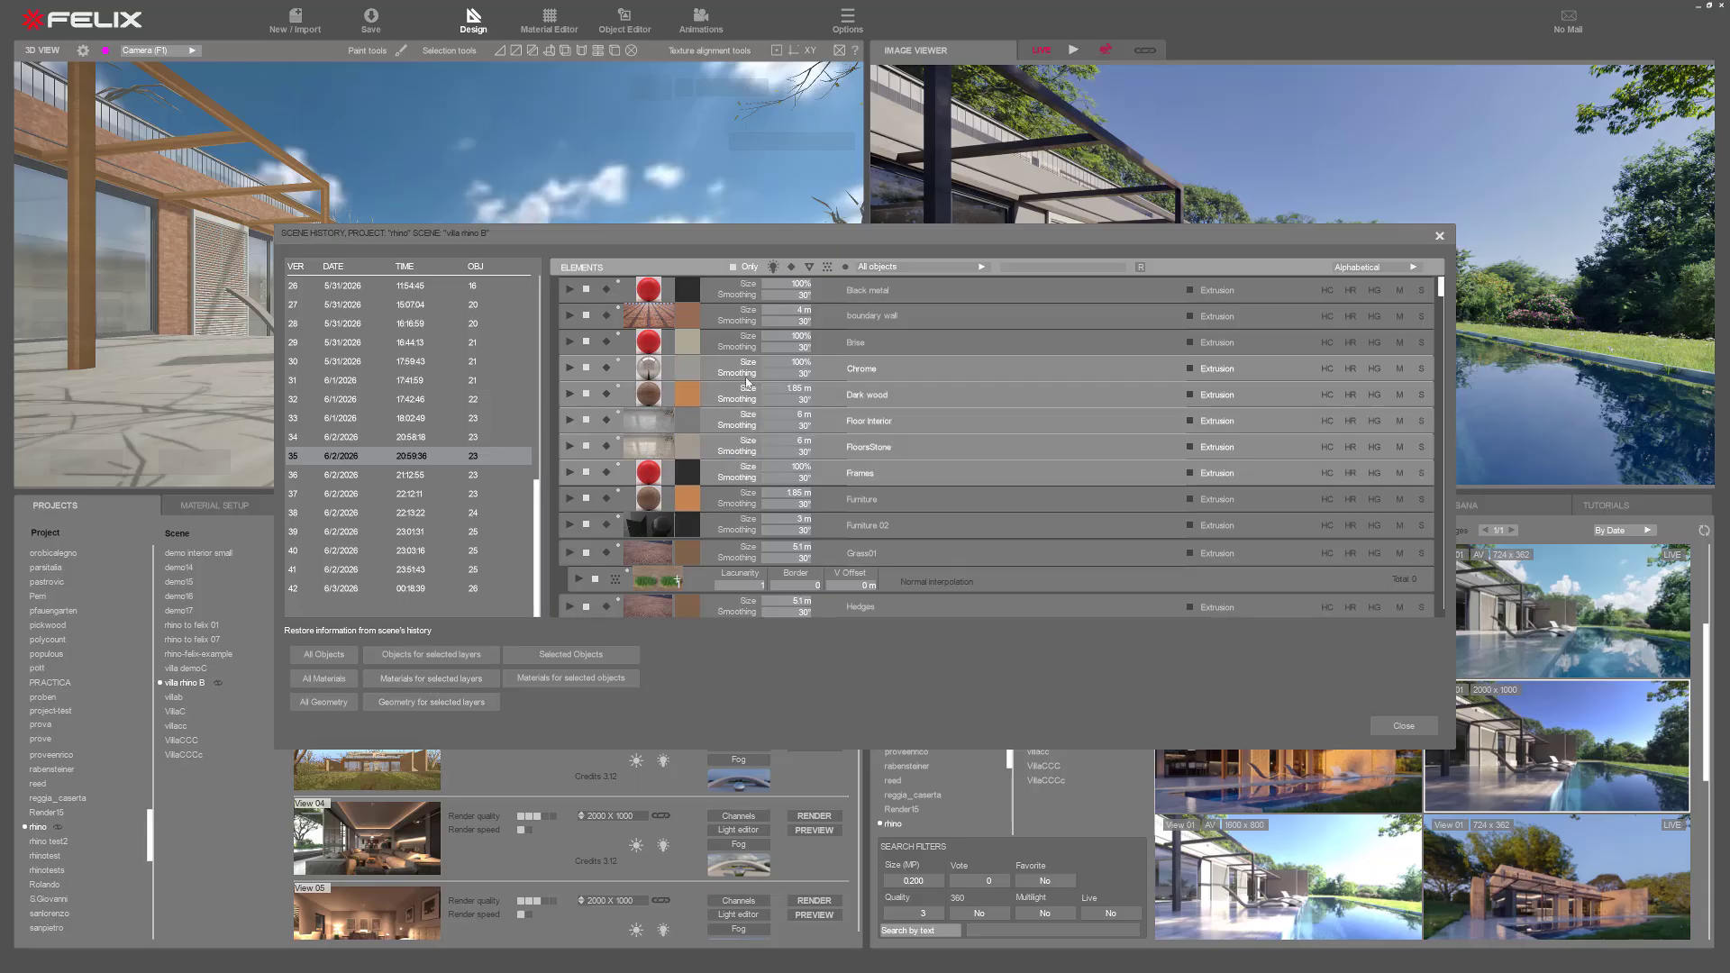
{"action": "scroll", "coordinate": [658, 376], "scroll_direction": "down", "scroll_amount": 10}
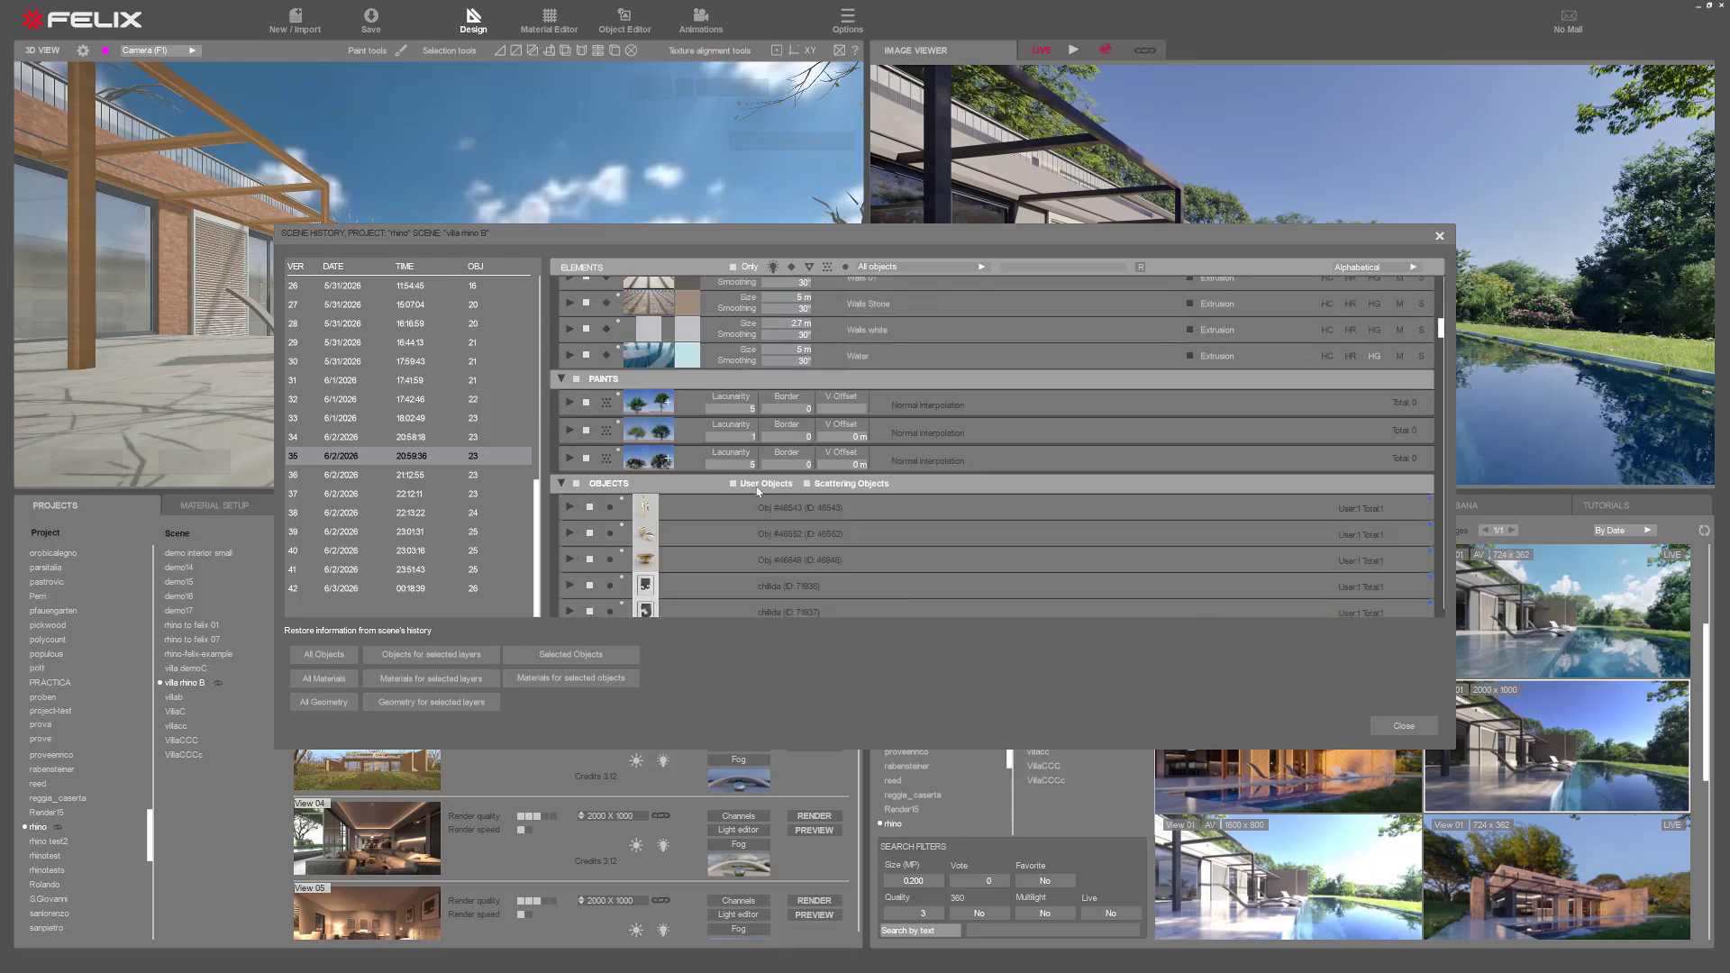
{"action": "left_click", "coordinate": [1441, 236]}
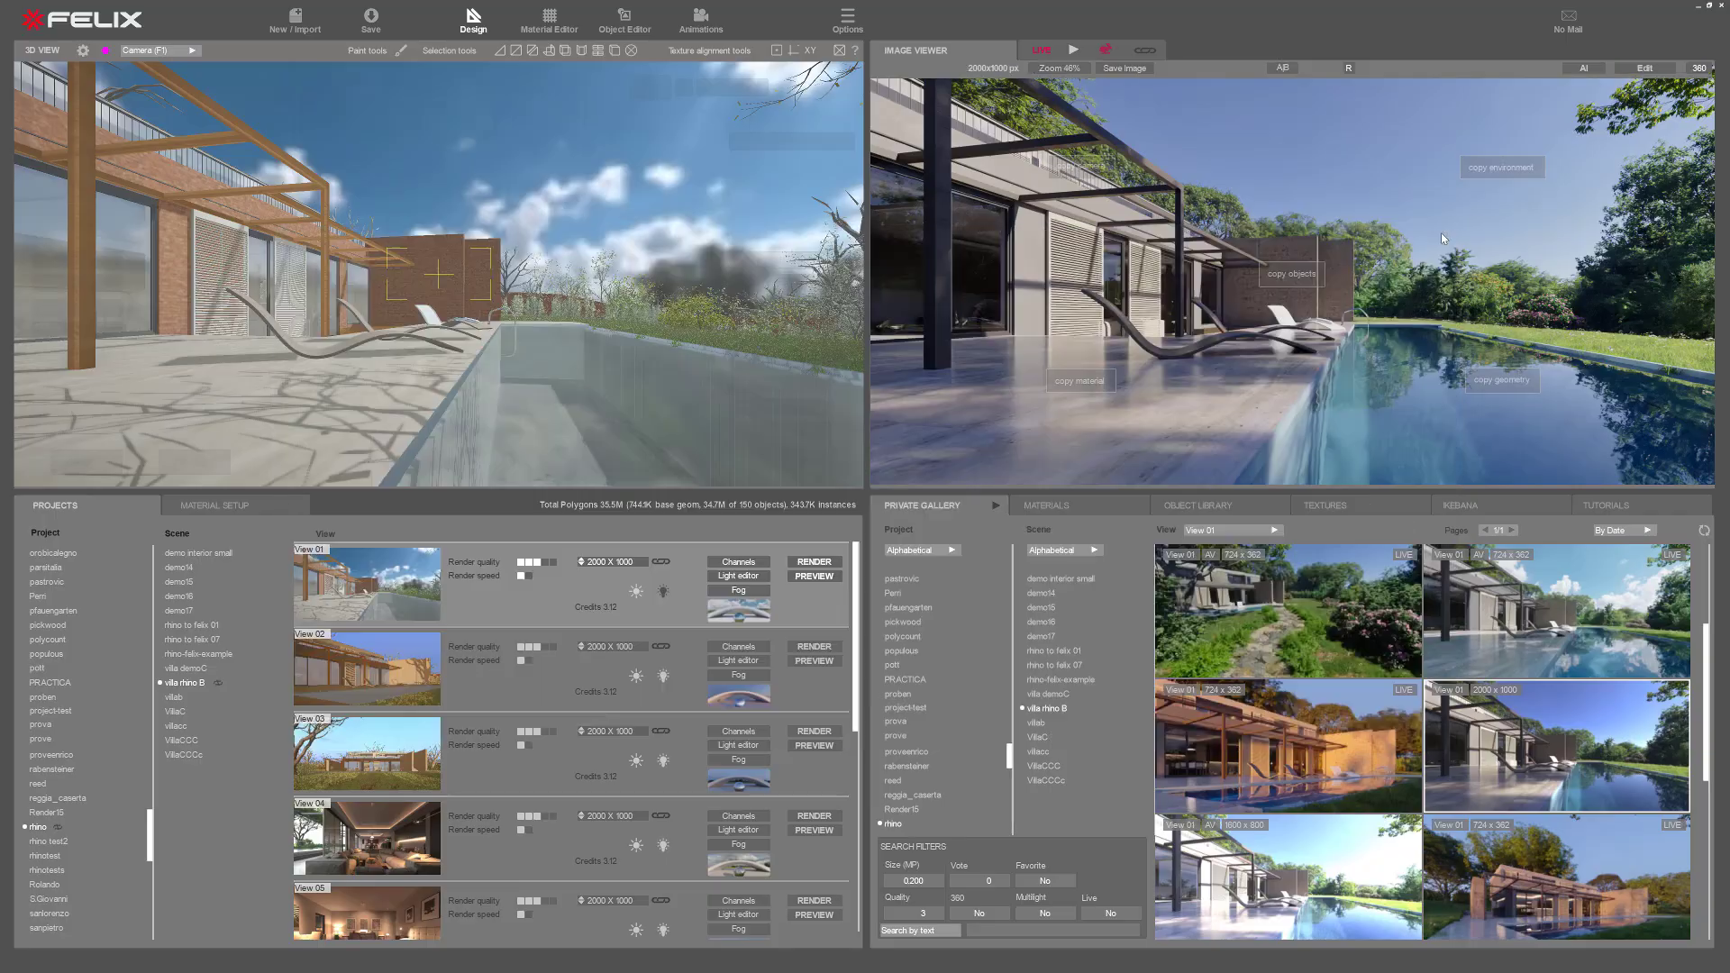